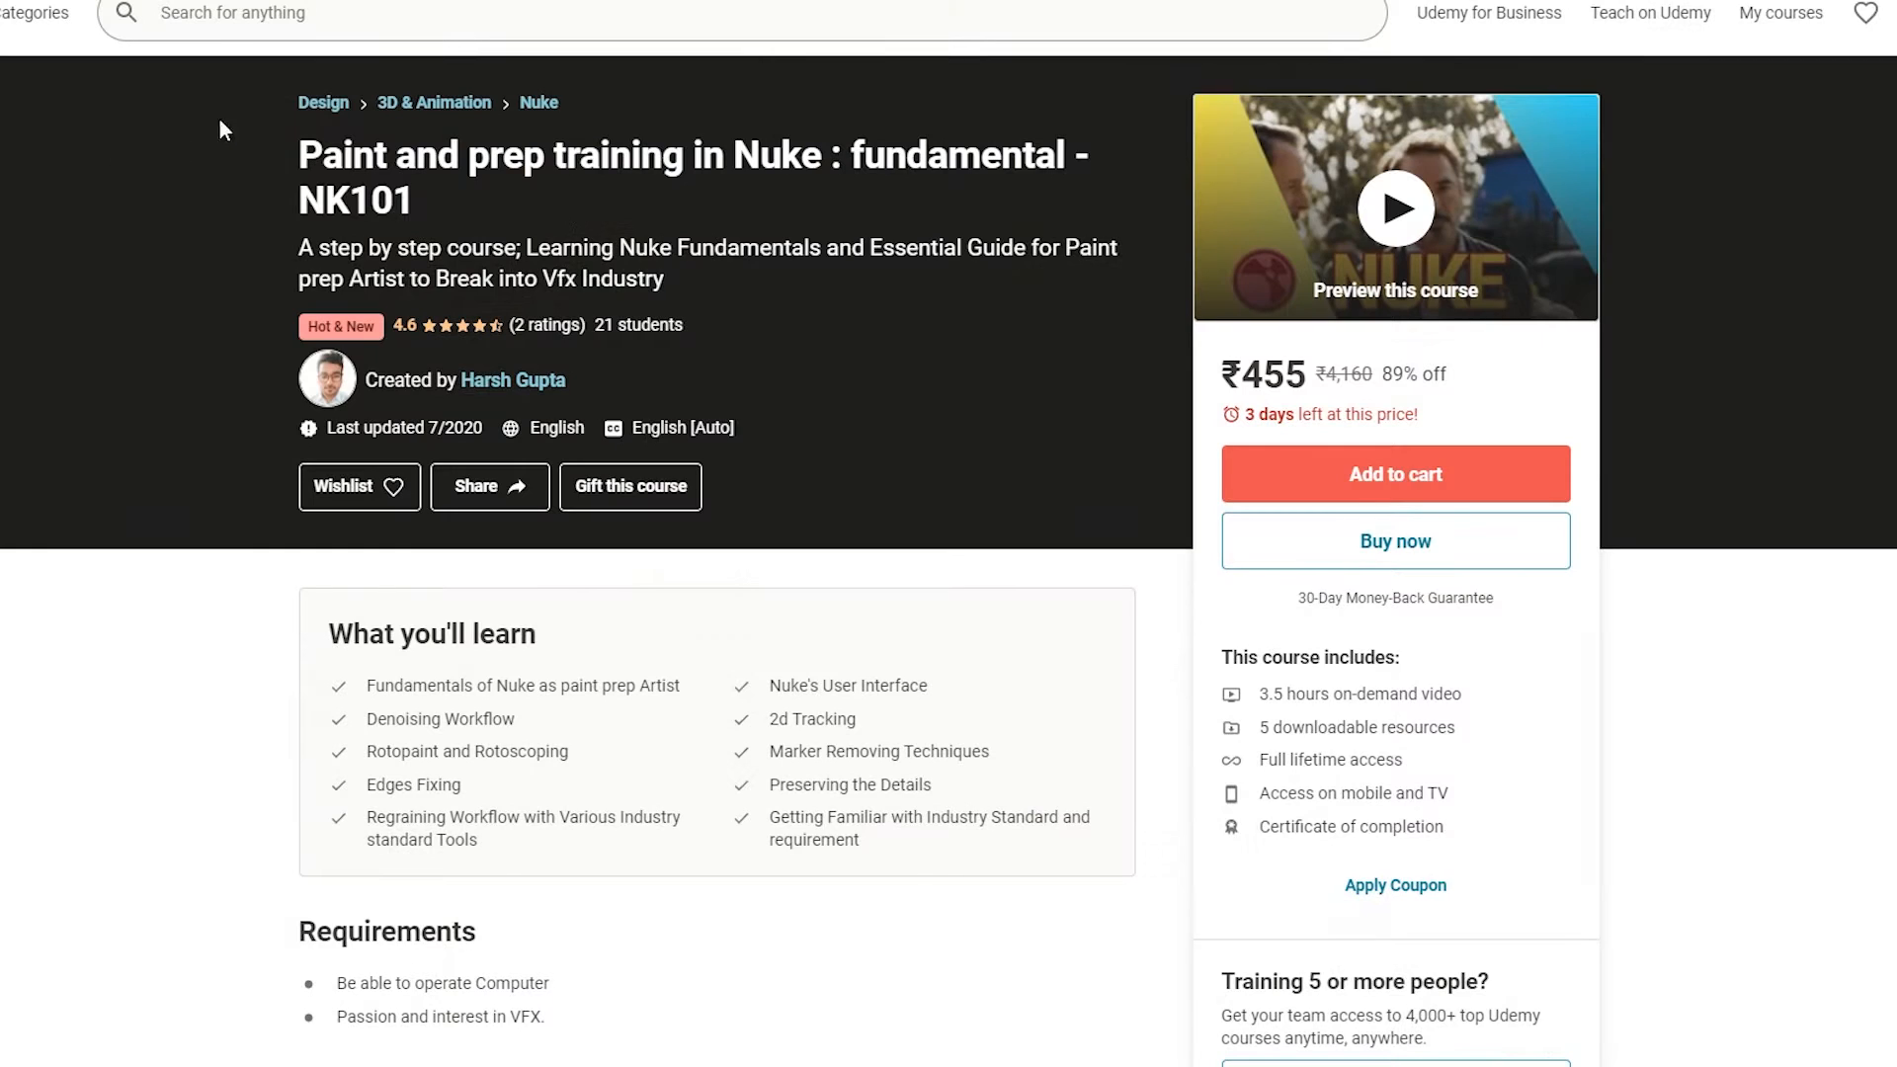
# Step: Highlight the NK101 course title on the Udemy page, then clear the highlight
pyautogui.moveTo(296, 147); pyautogui.dragTo(442, 195)
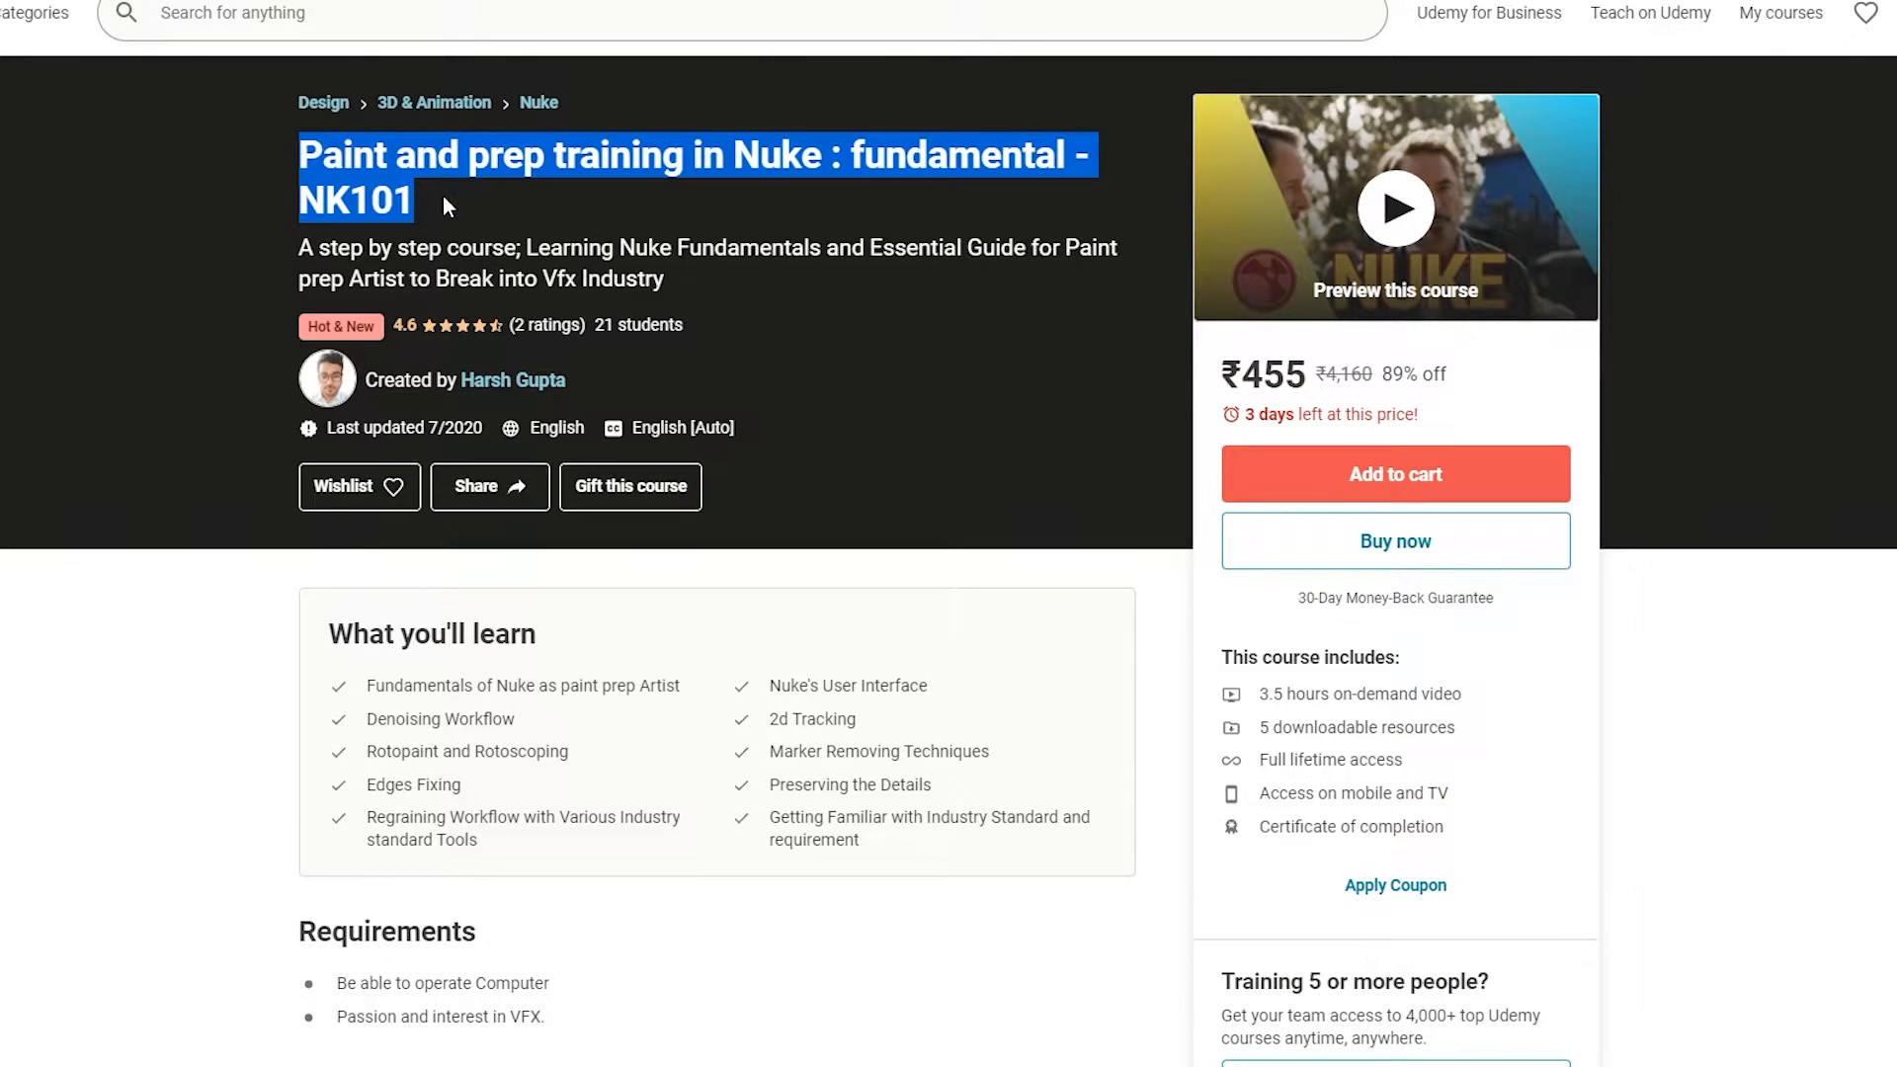
pyautogui.click(1057, 423)
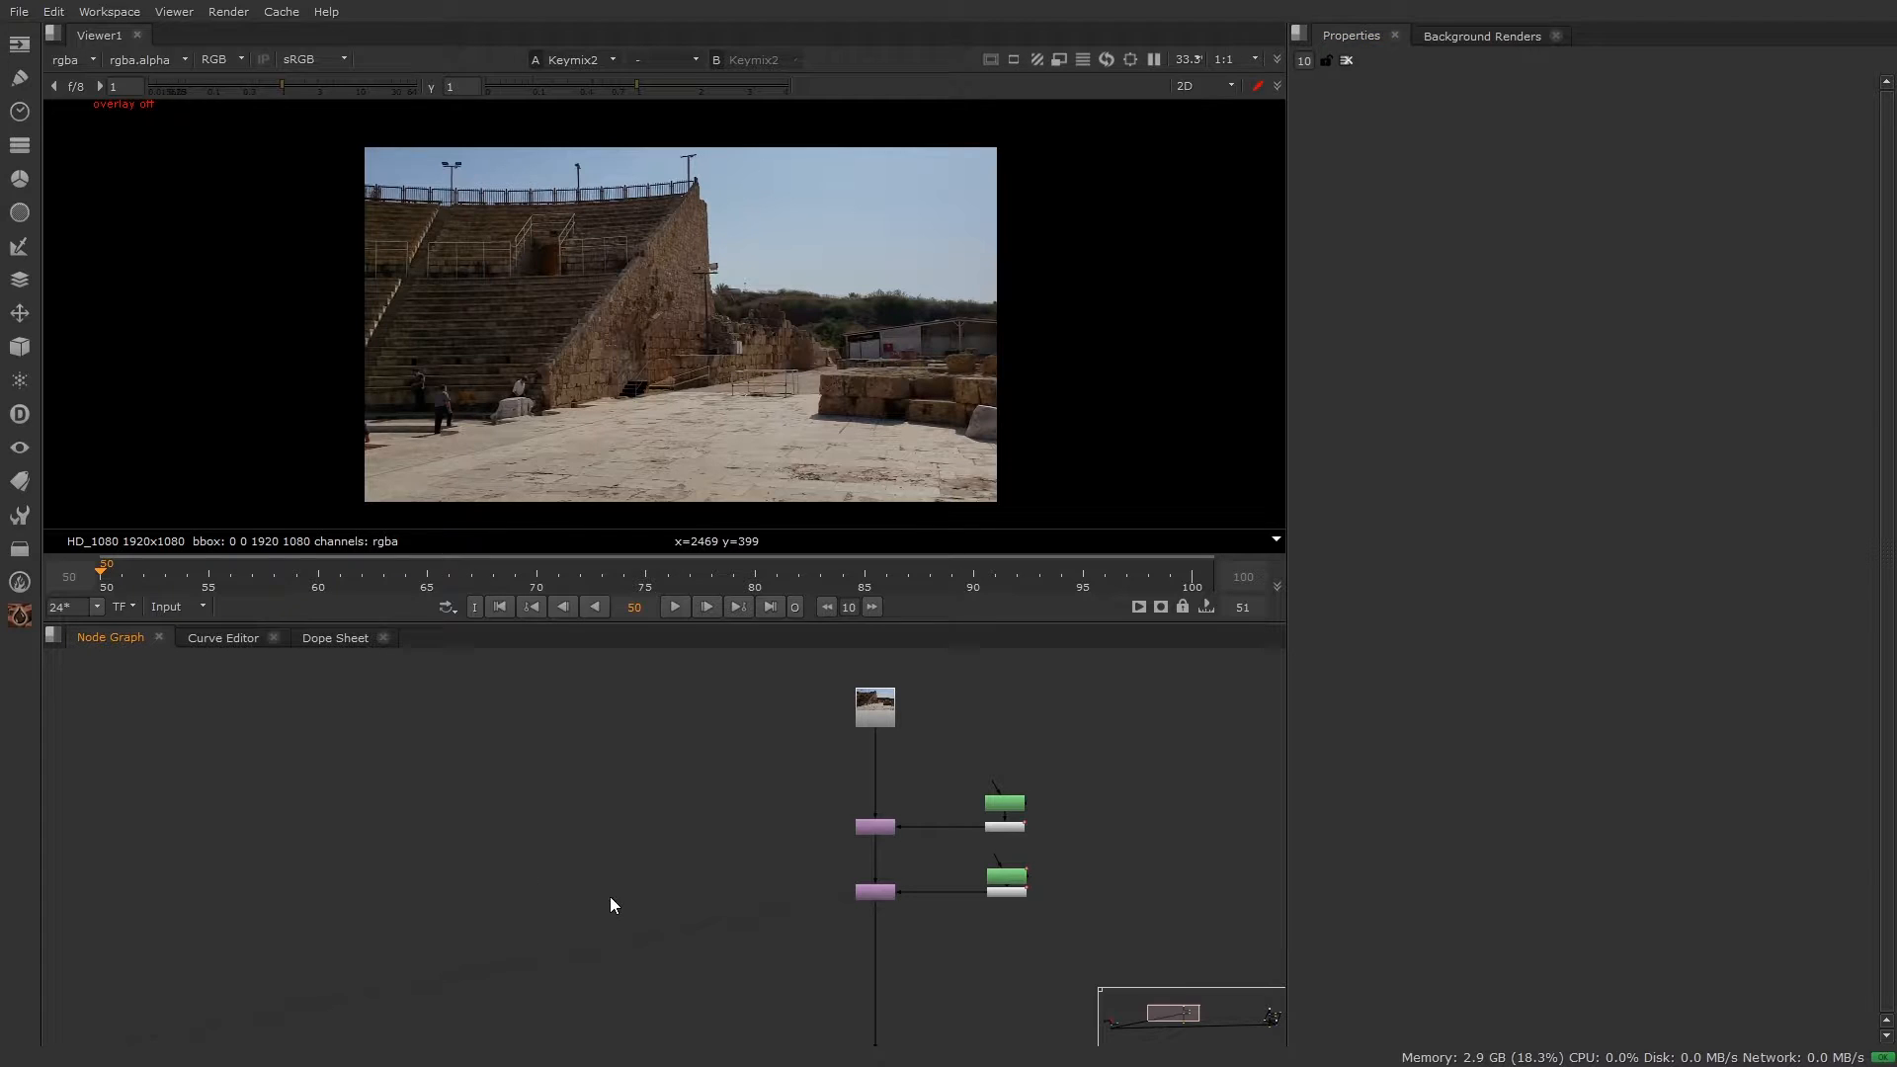
# Step: Add a Merge1 (over) node and a Keymix1 node to the node graph
pyautogui.press('m')
pyautogui.scroll(3, 721, 894)
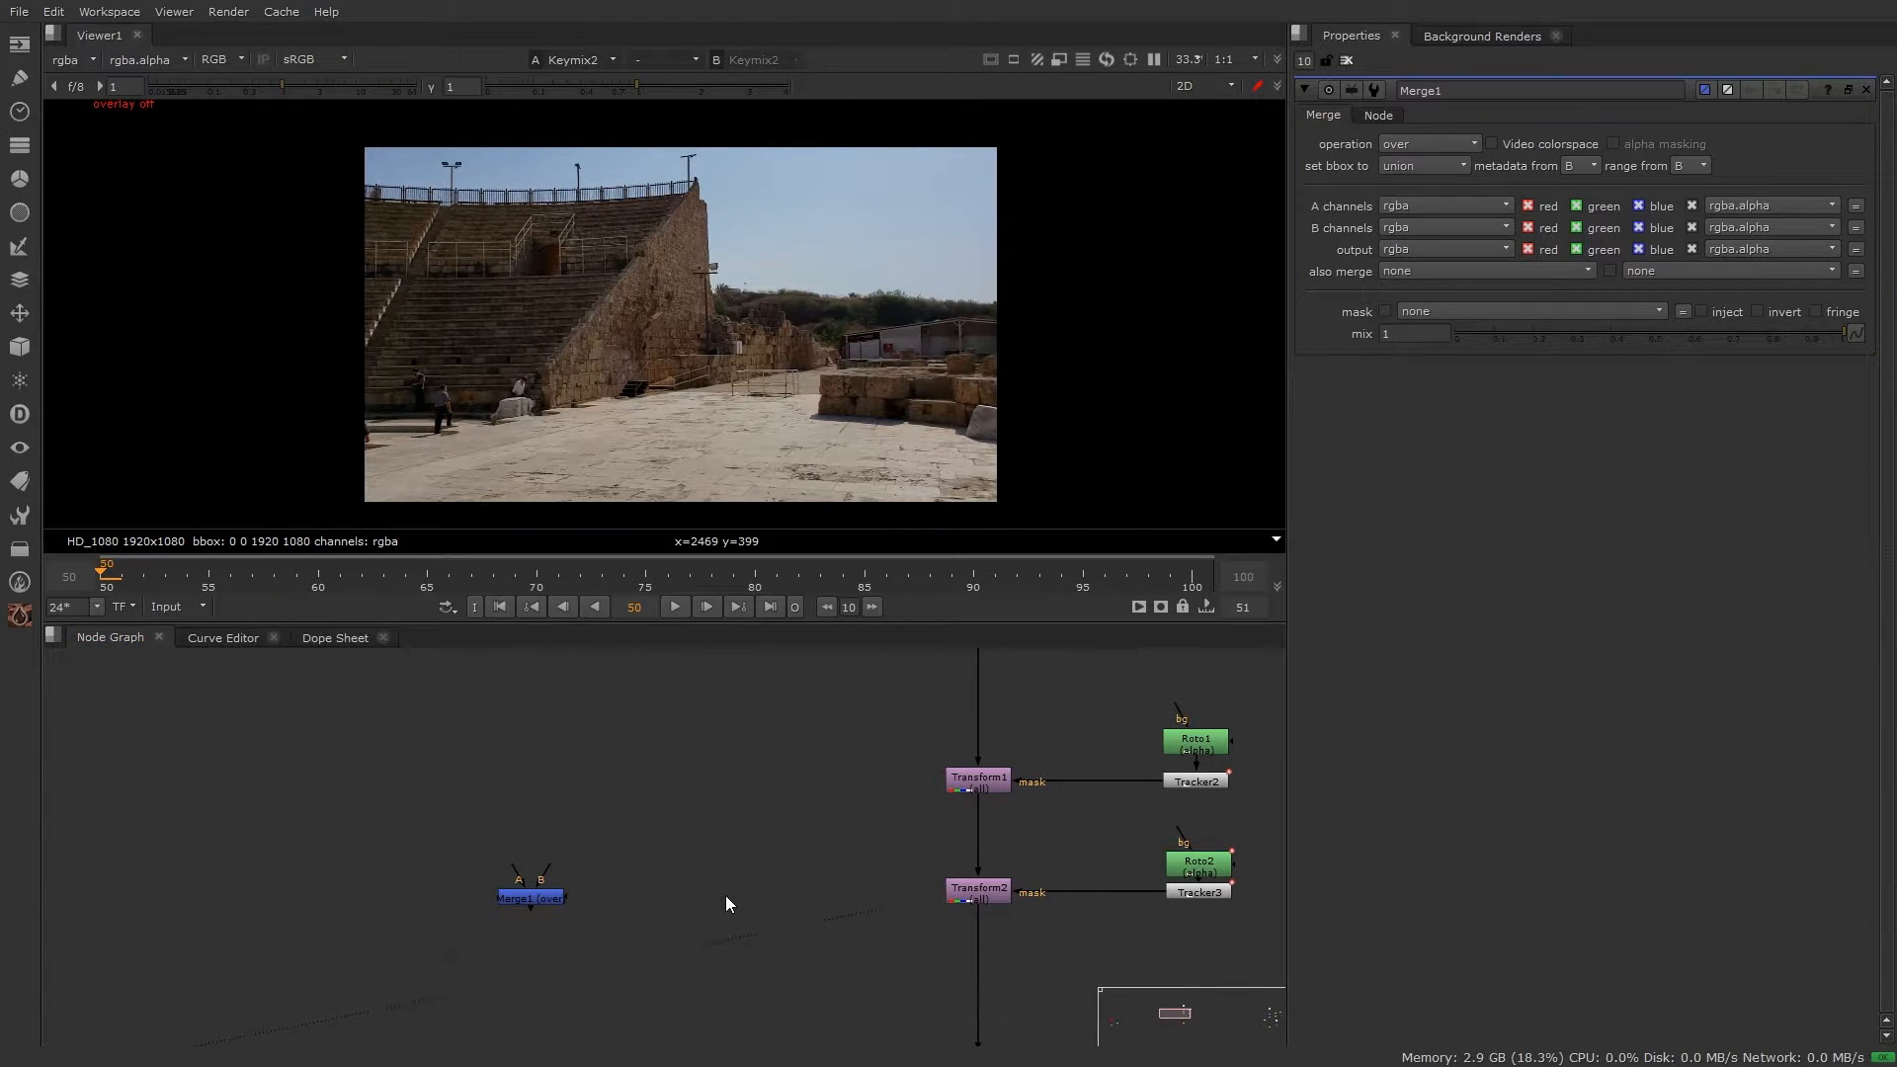
pyautogui.press('Return')
pyautogui.click(612, 892)
pyautogui.scroll(3, 612, 892)
pyautogui.moveTo(612, 892); pyautogui.dragTo(672, 827, button='middle')
# Step: Show Keymix1's B and mask inputs without connecting them
pyautogui.moveTo(210, 701); pyautogui.dragTo(1133, 947)
pyautogui.click(956, 905)
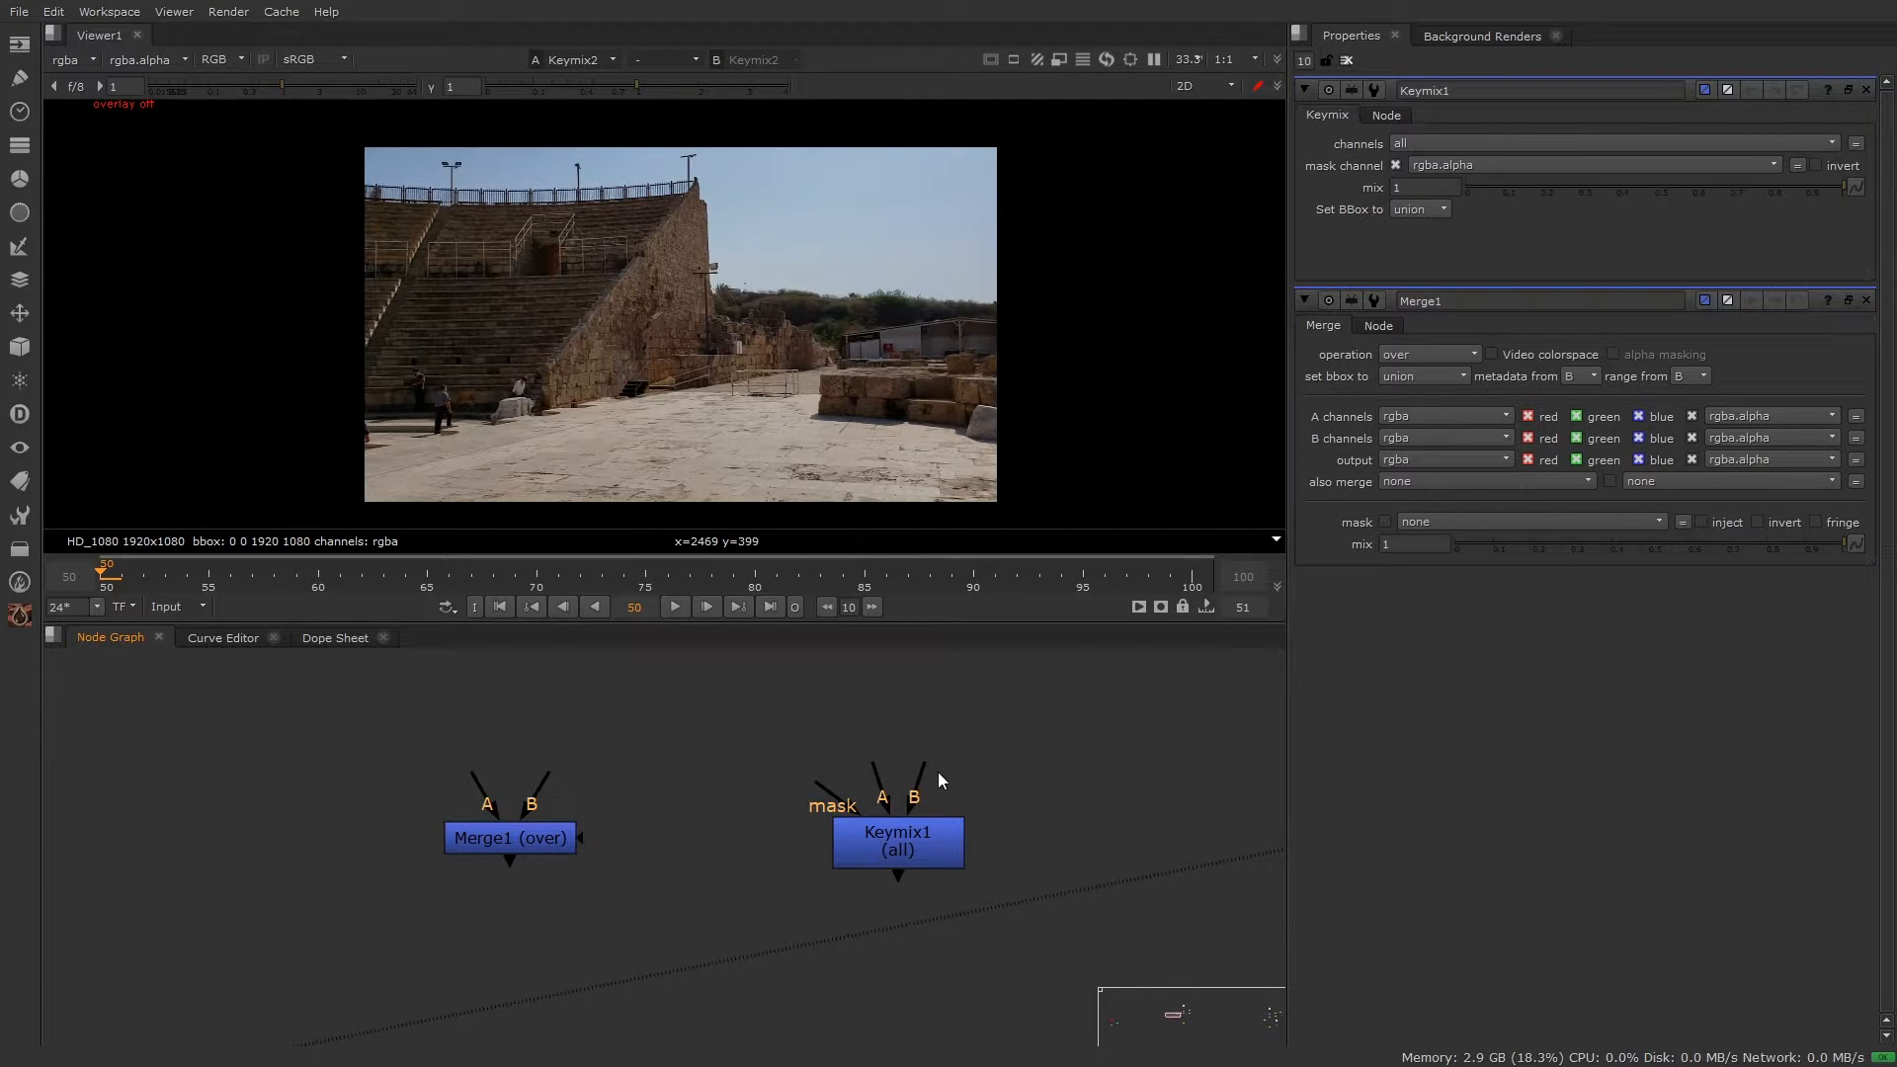
pyautogui.moveTo(933, 754); pyautogui.dragTo(968, 737)
pyautogui.moveTo(816, 786); pyautogui.dragTo(910, 889)
pyautogui.scroll(-4, 996, 806)
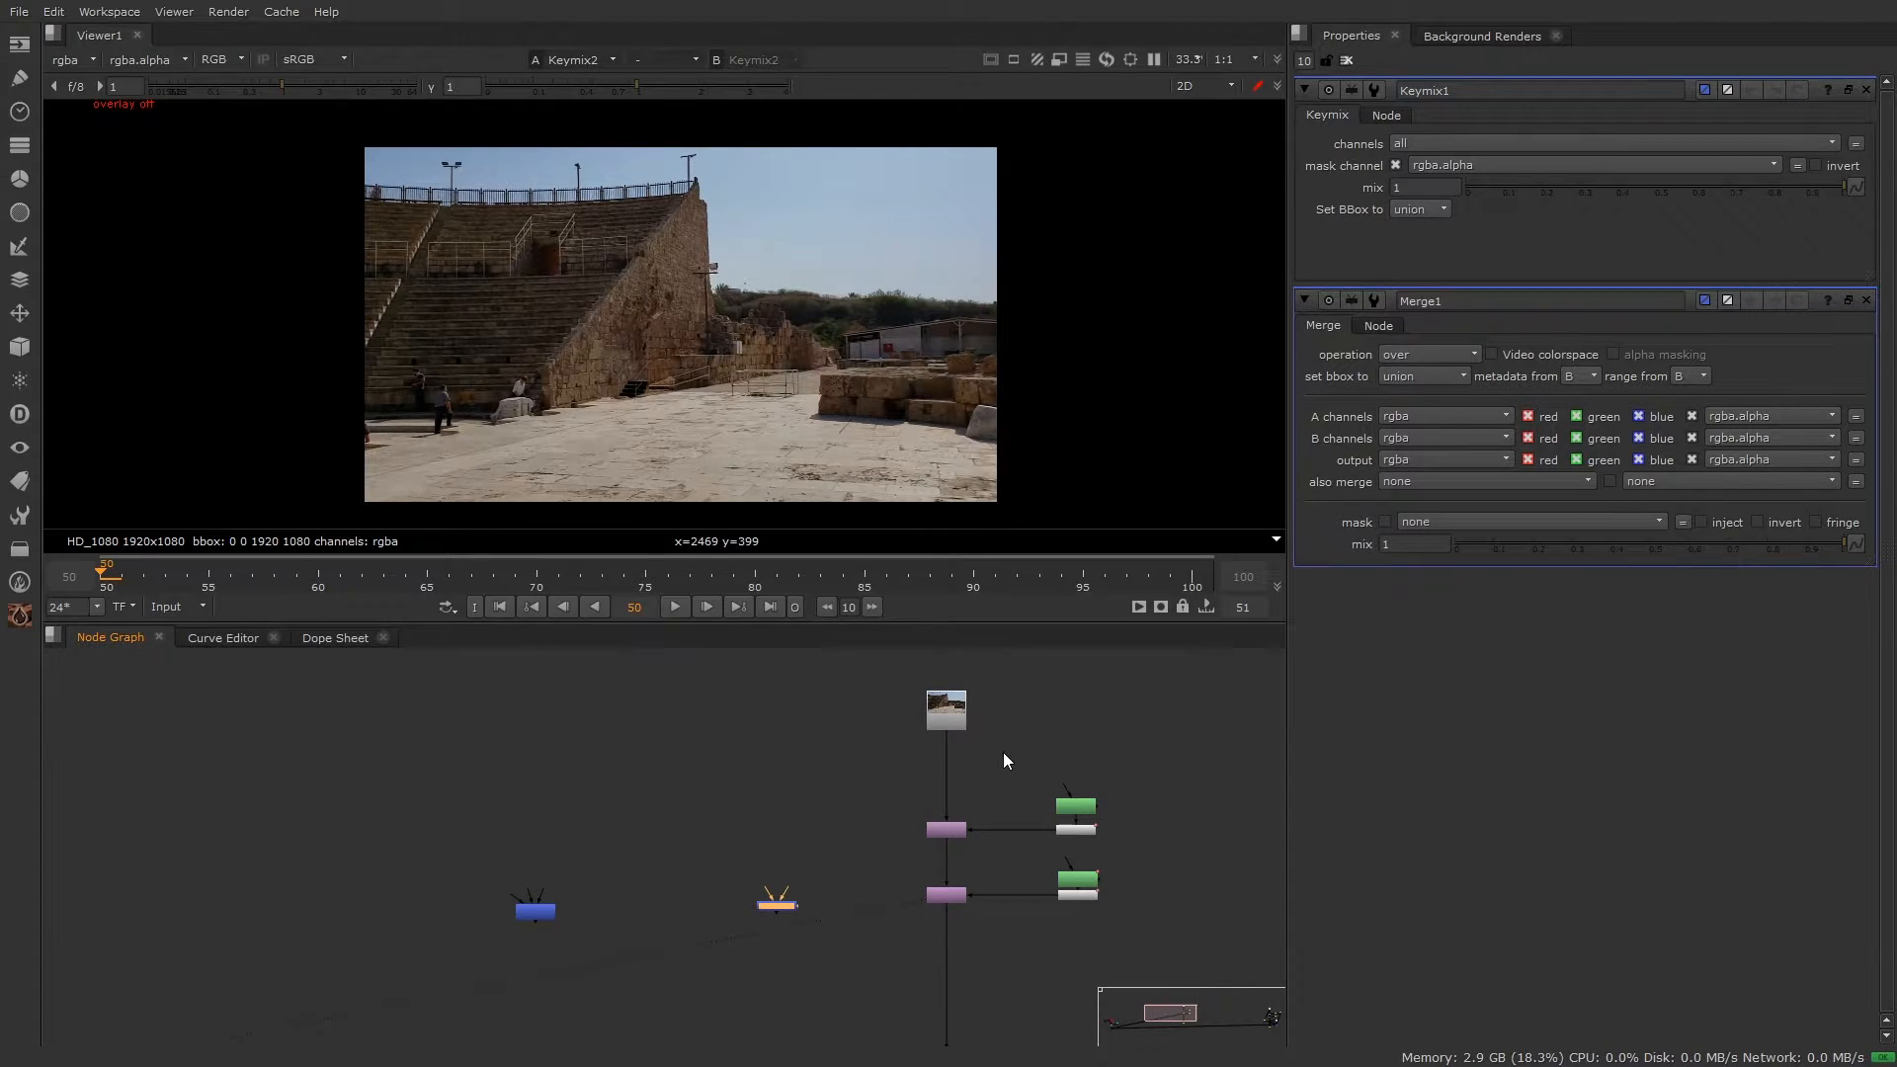
# Step: View the Read1 plate, then Transform2's output, in the viewer
pyautogui.click(952, 703)
pyautogui.press('1')
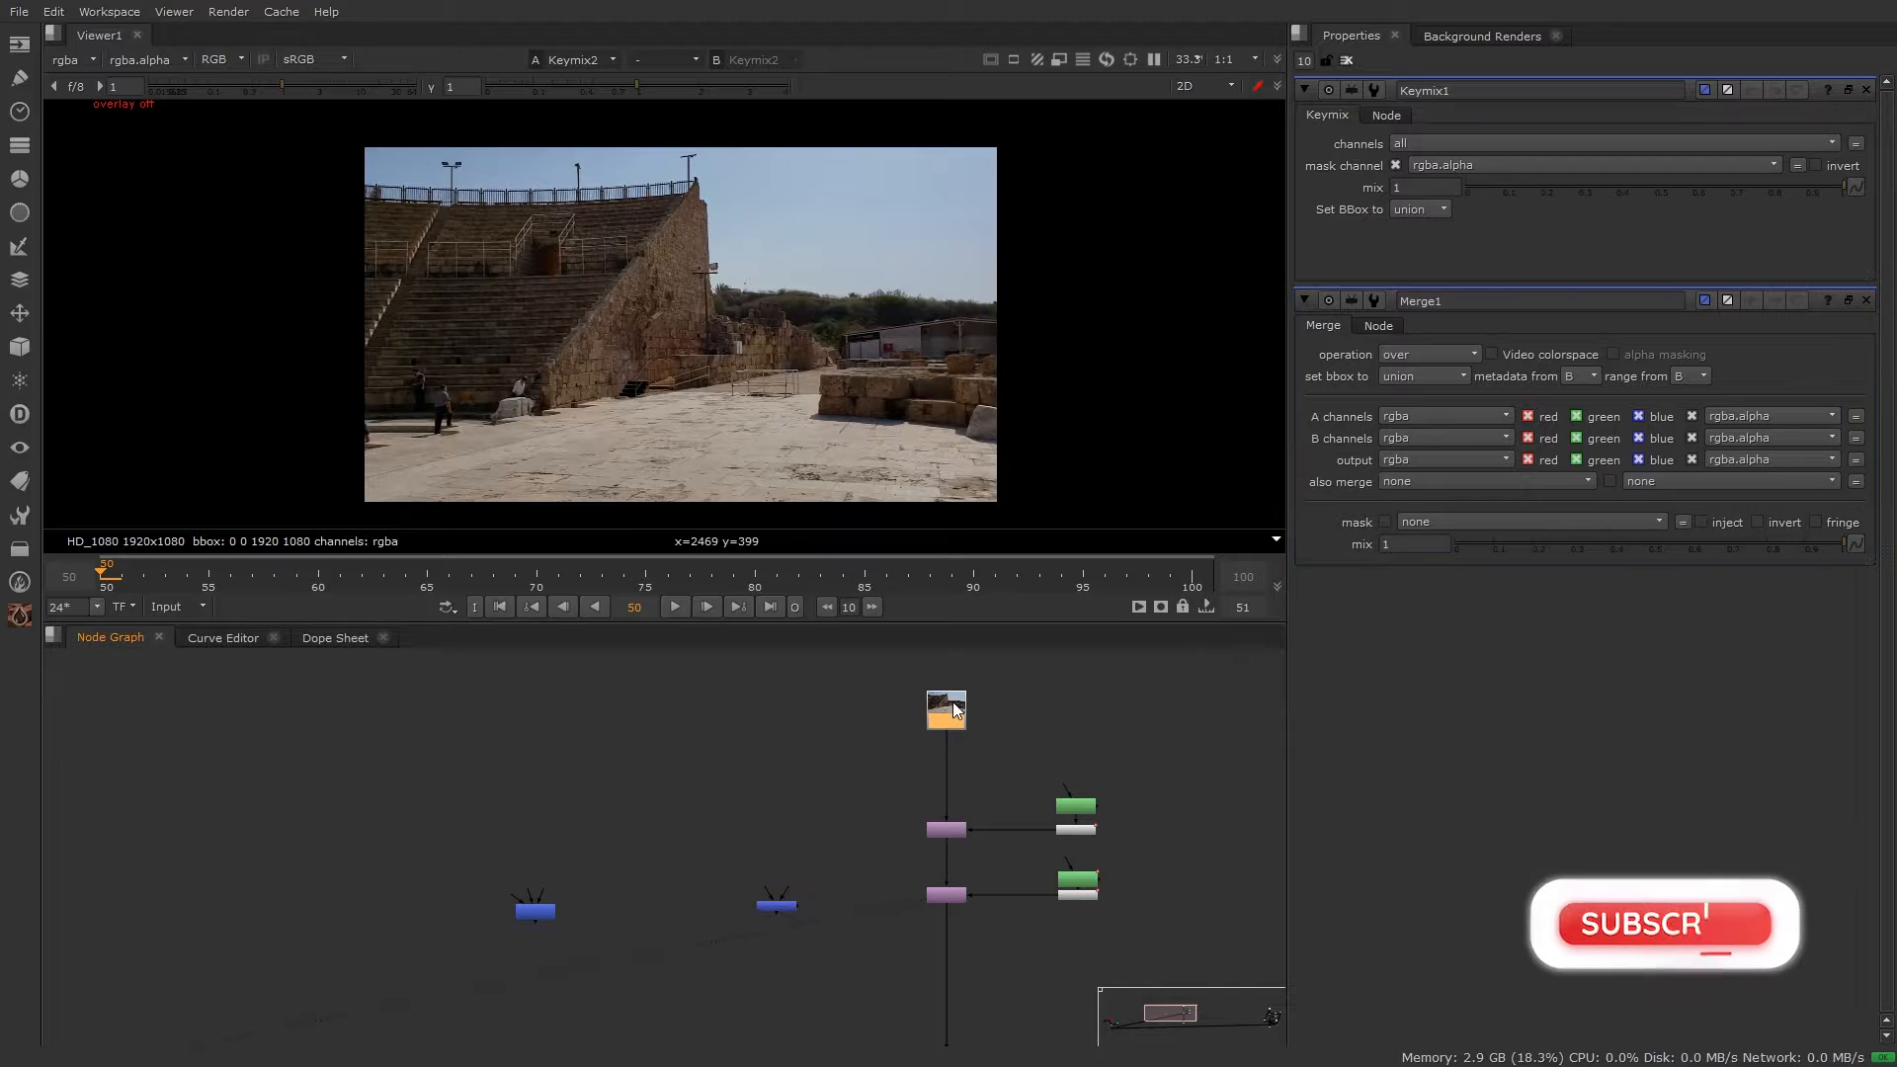
pyautogui.scroll(1, 997, 870)
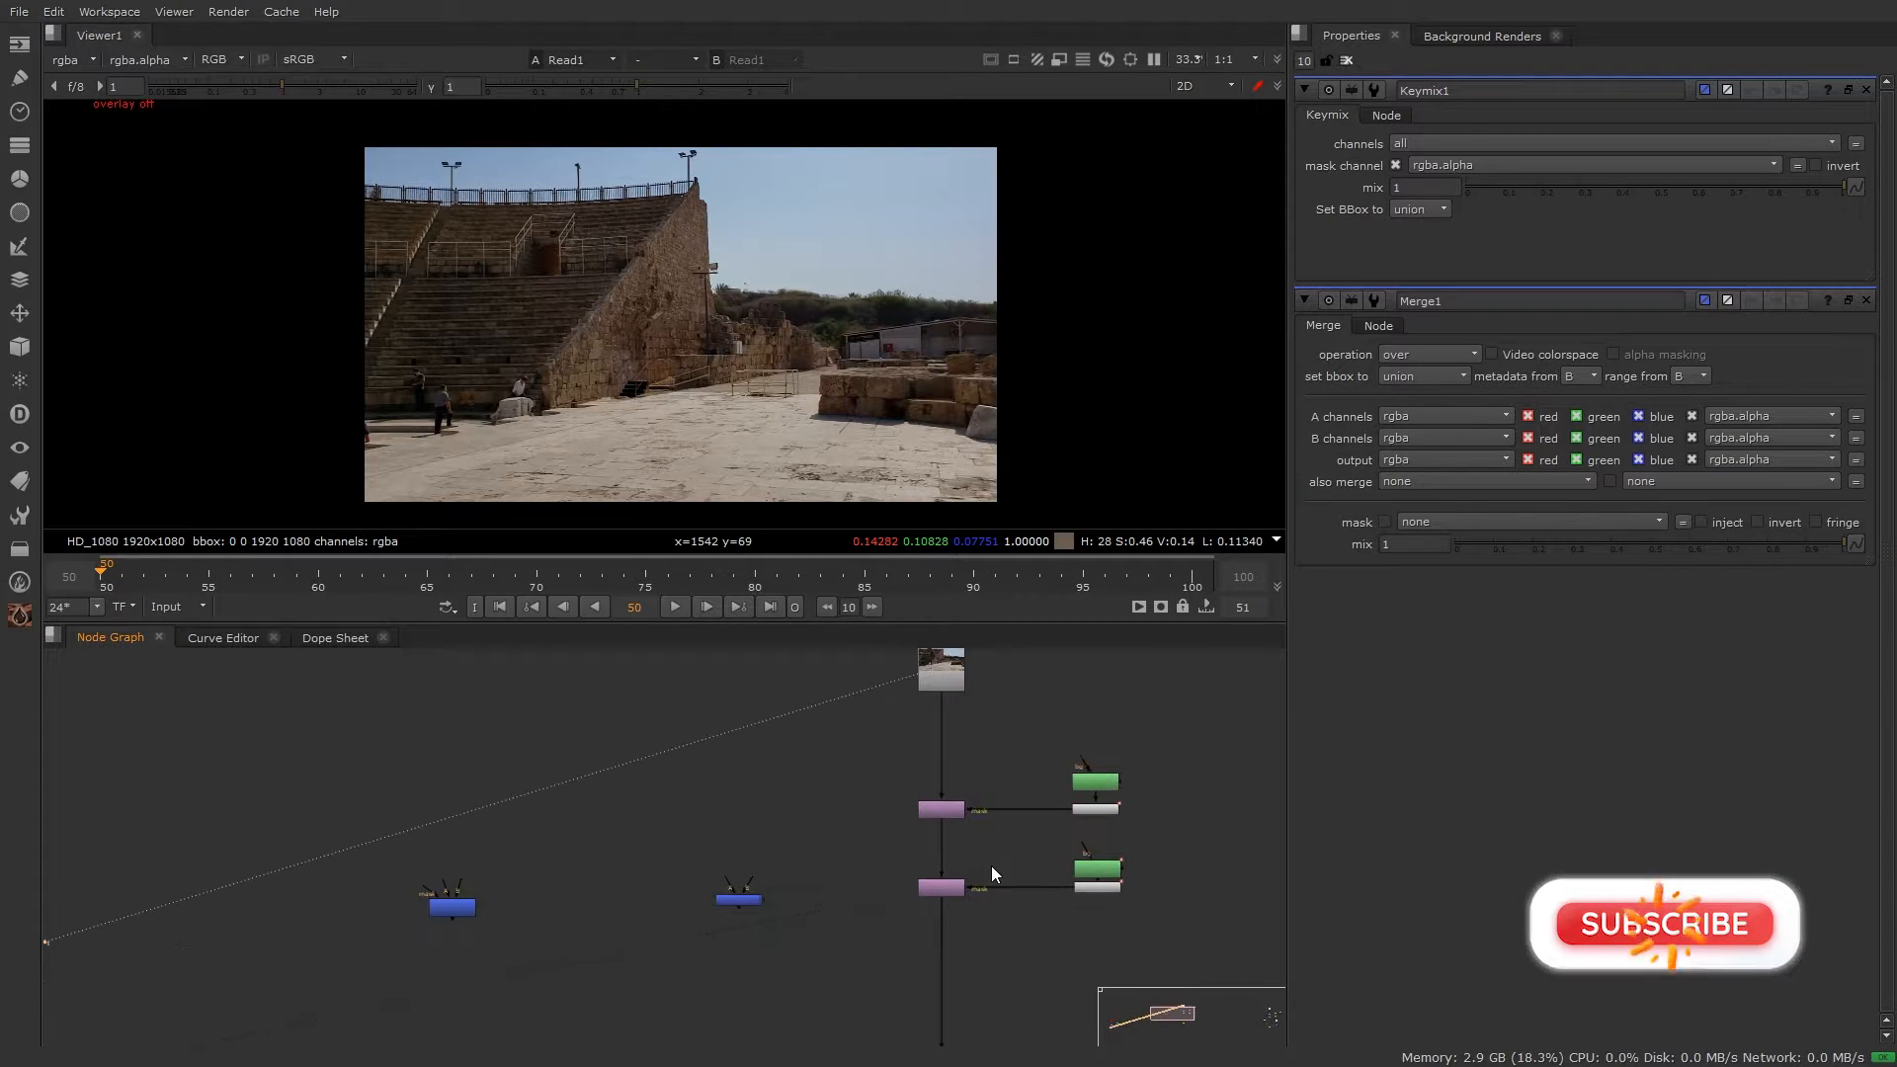
pyautogui.moveTo(1010, 844); pyautogui.dragTo(877, 926)
pyautogui.press('1')
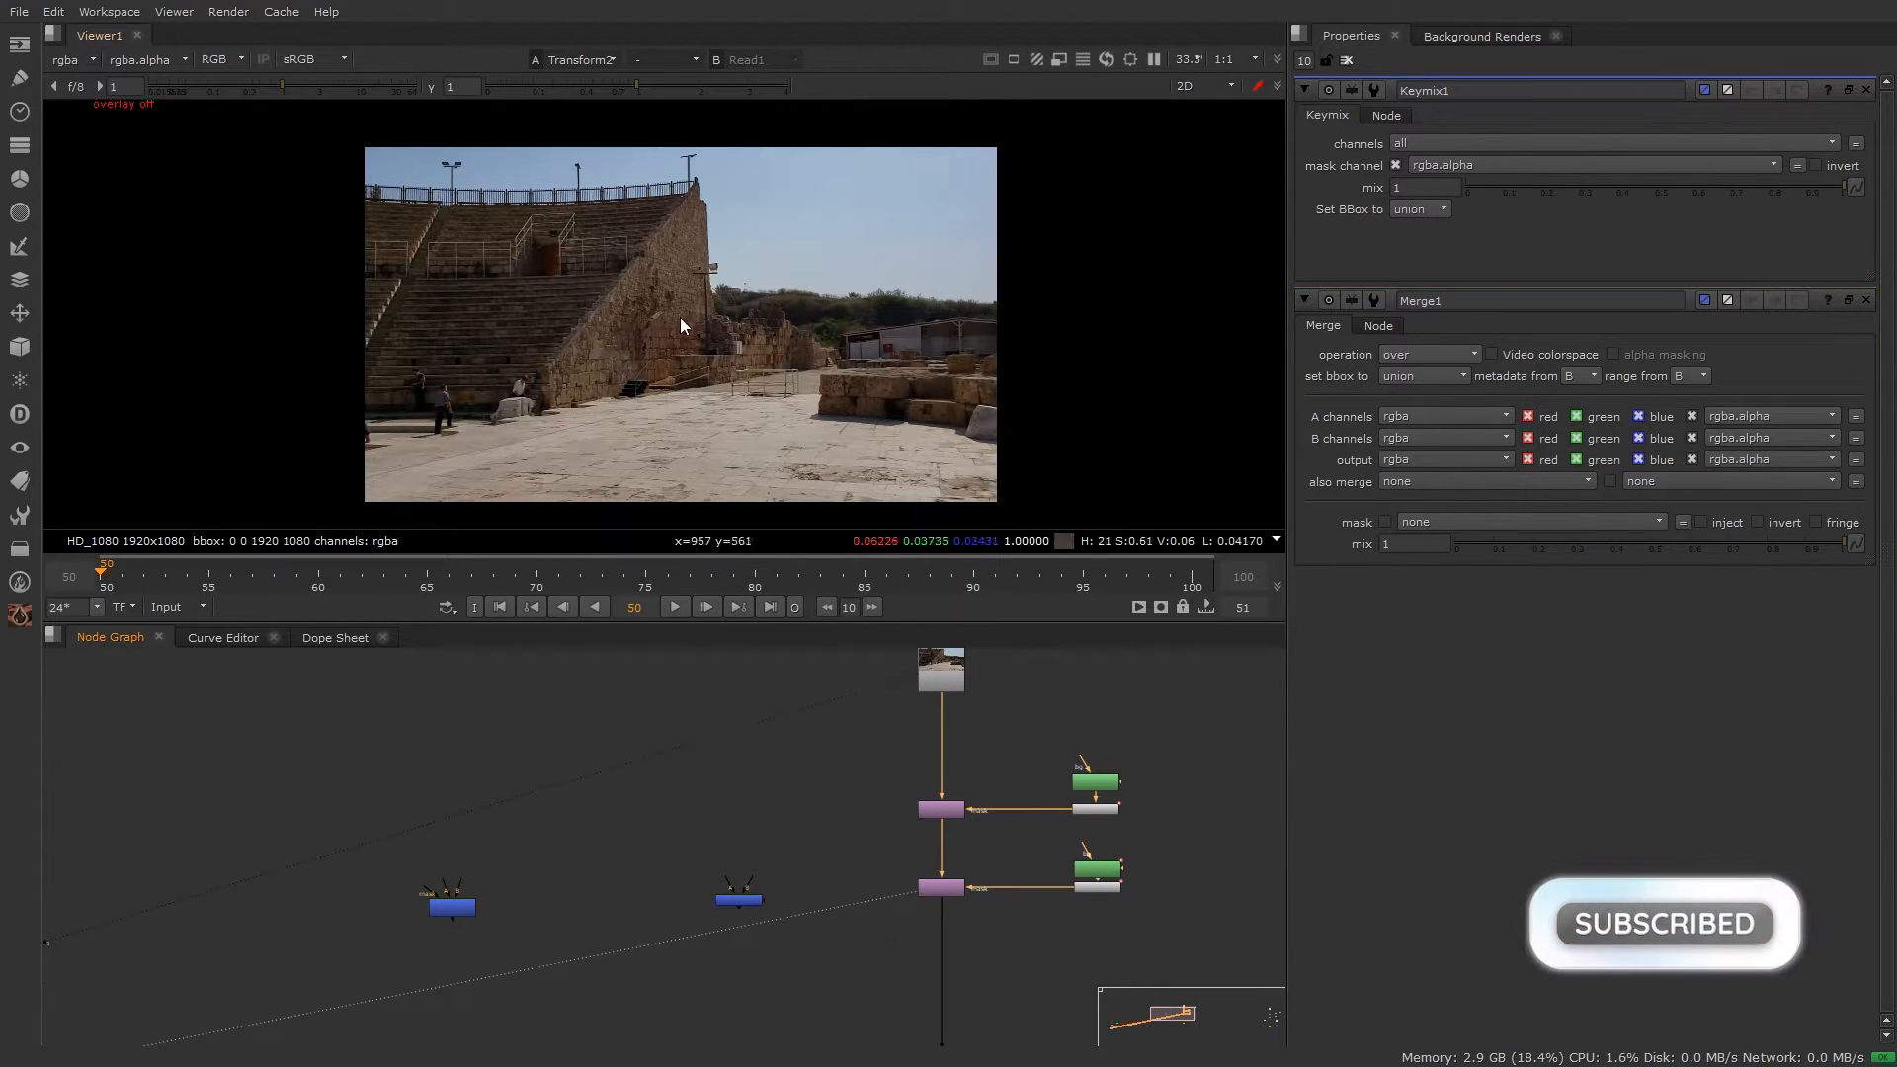
pyautogui.scroll(5, 879, 320)
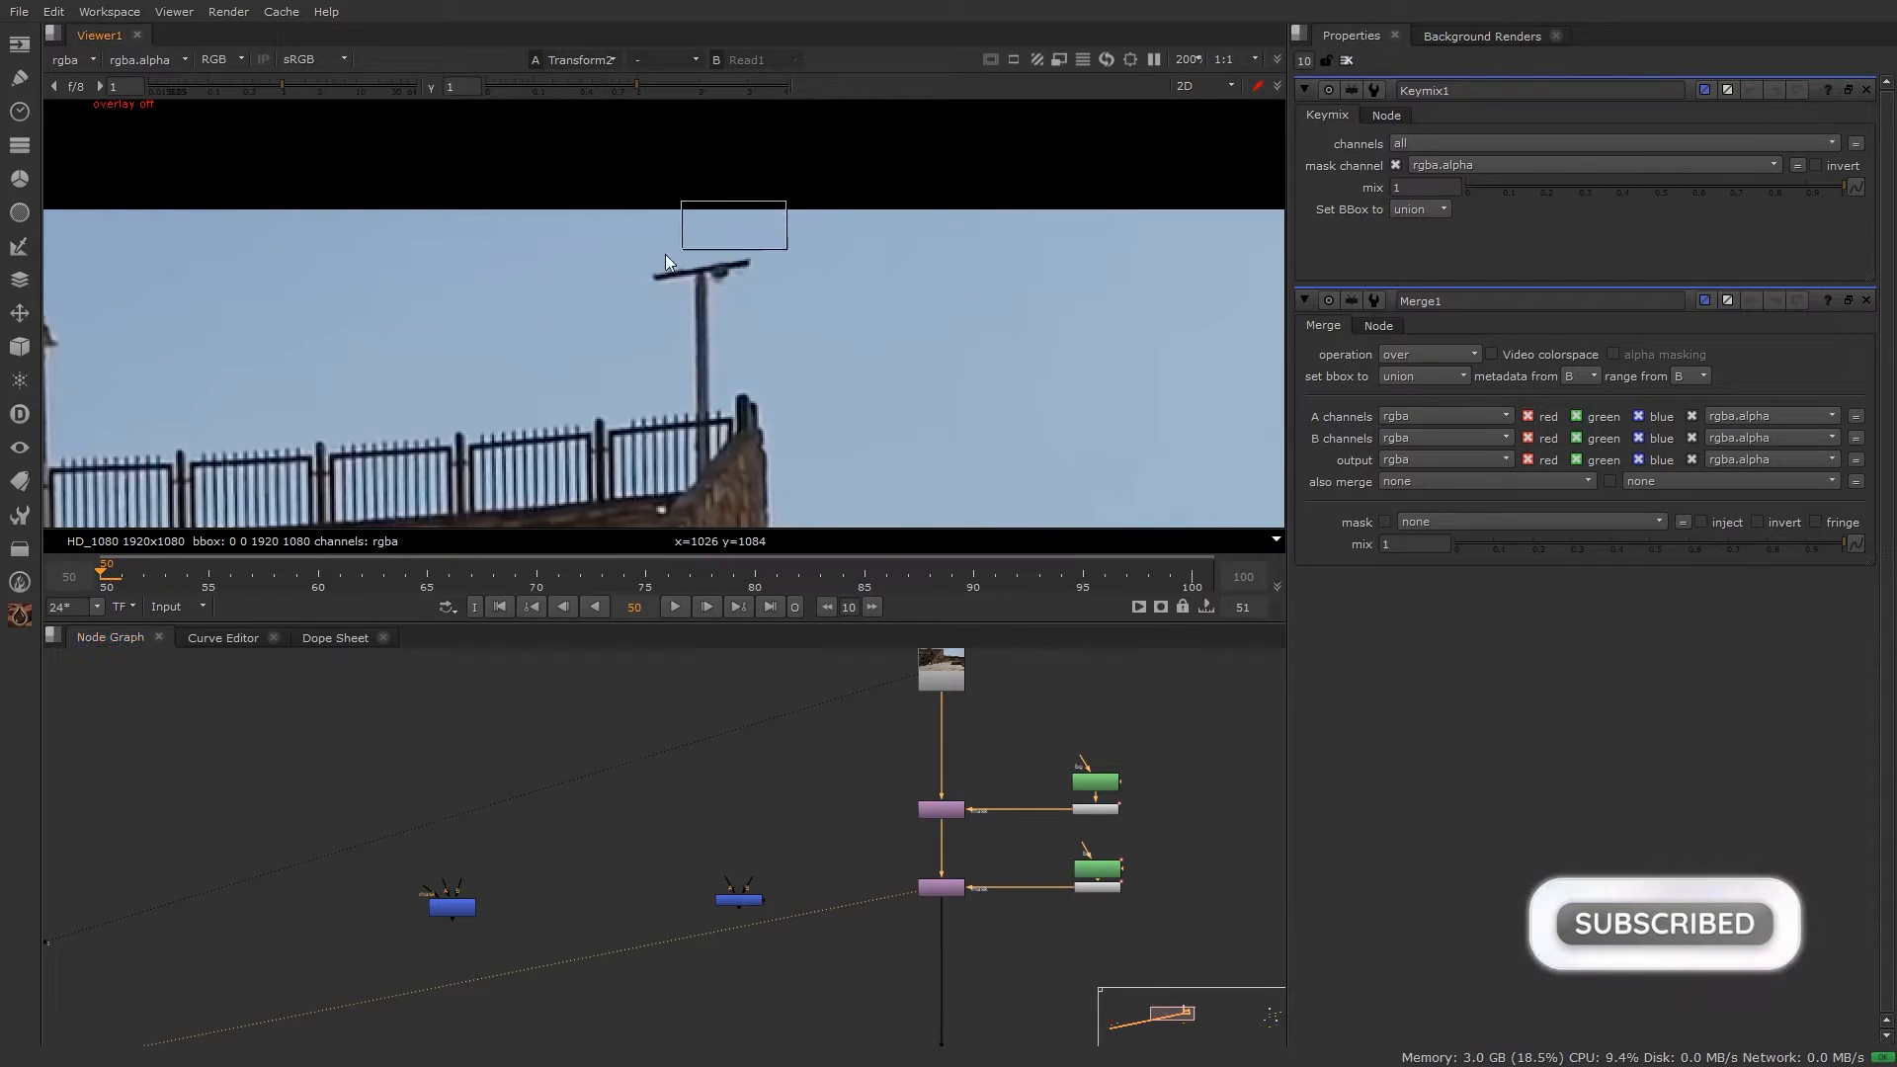
pyautogui.scroll(2, 762, 940)
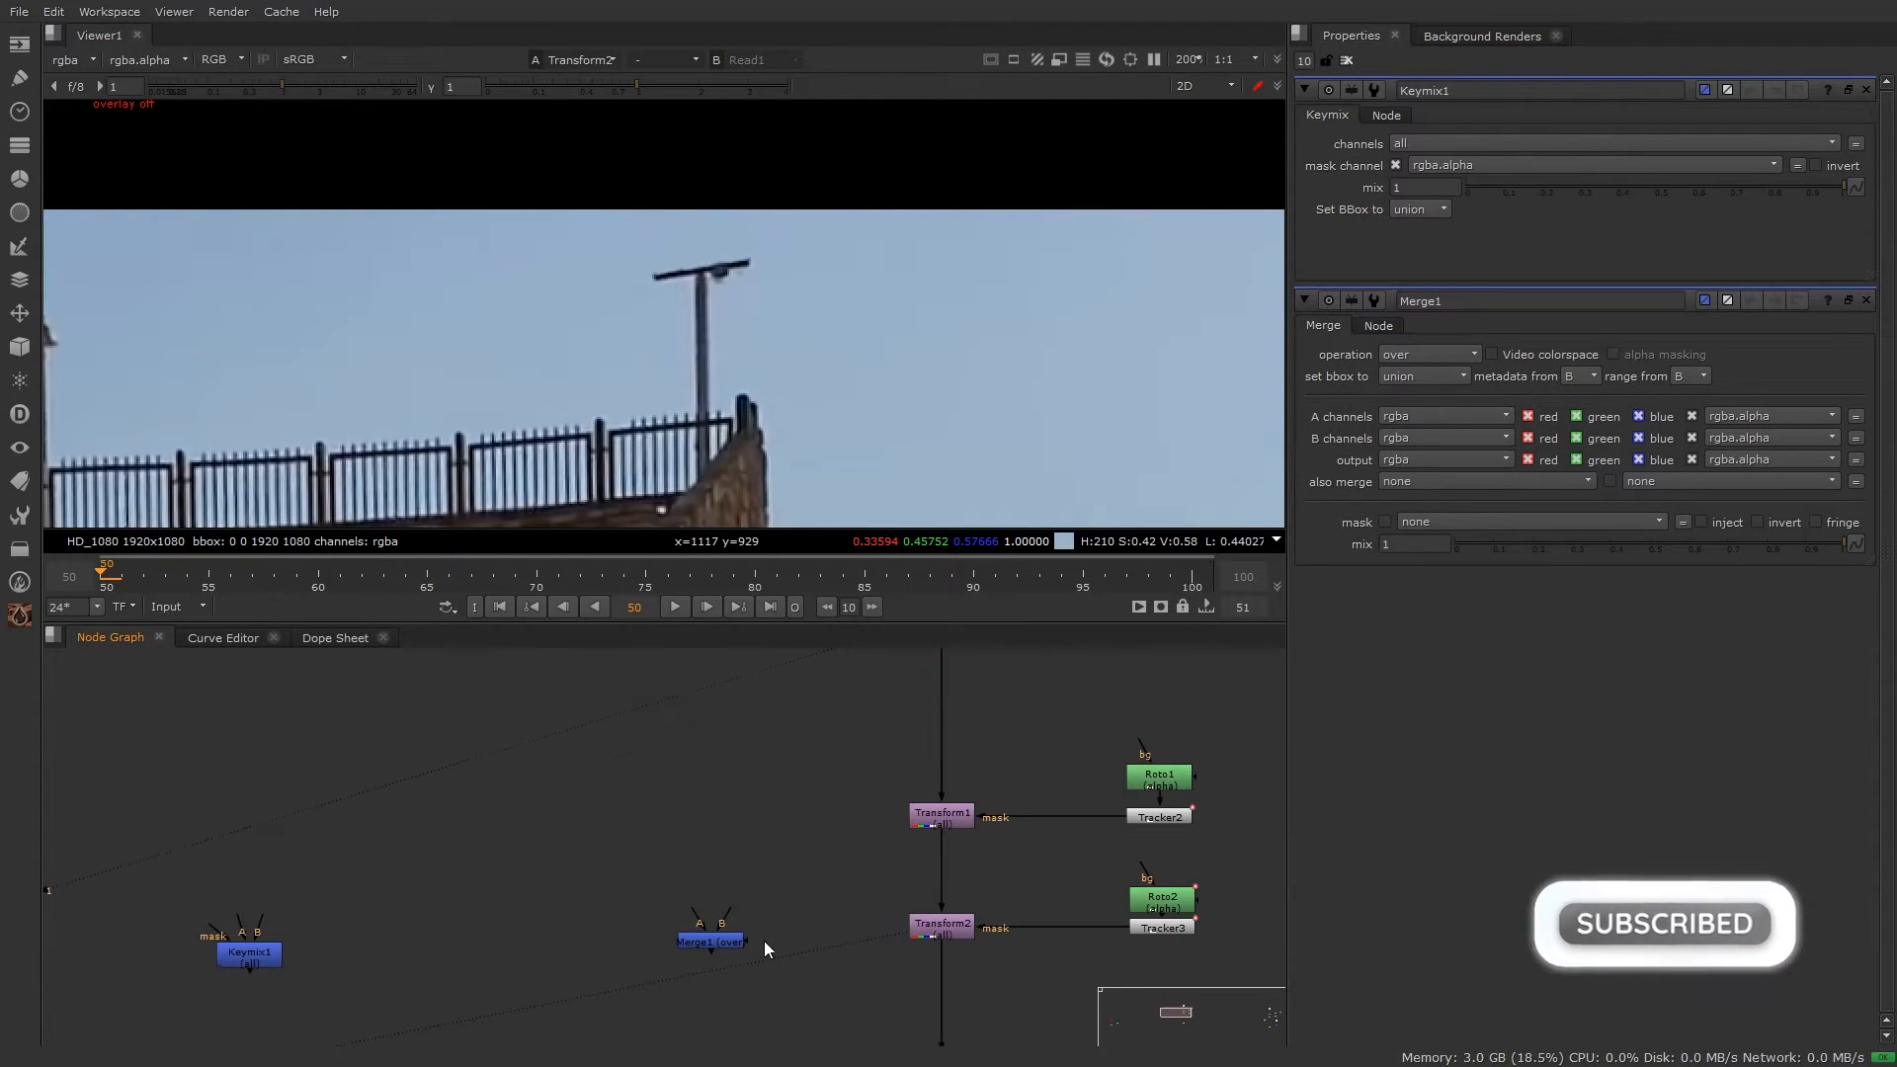
# Step: Connect Merge1's A input to Transform2 and B to Read1, and view Merge1
pyautogui.moveTo(729, 942); pyautogui.dragTo(730, 934)
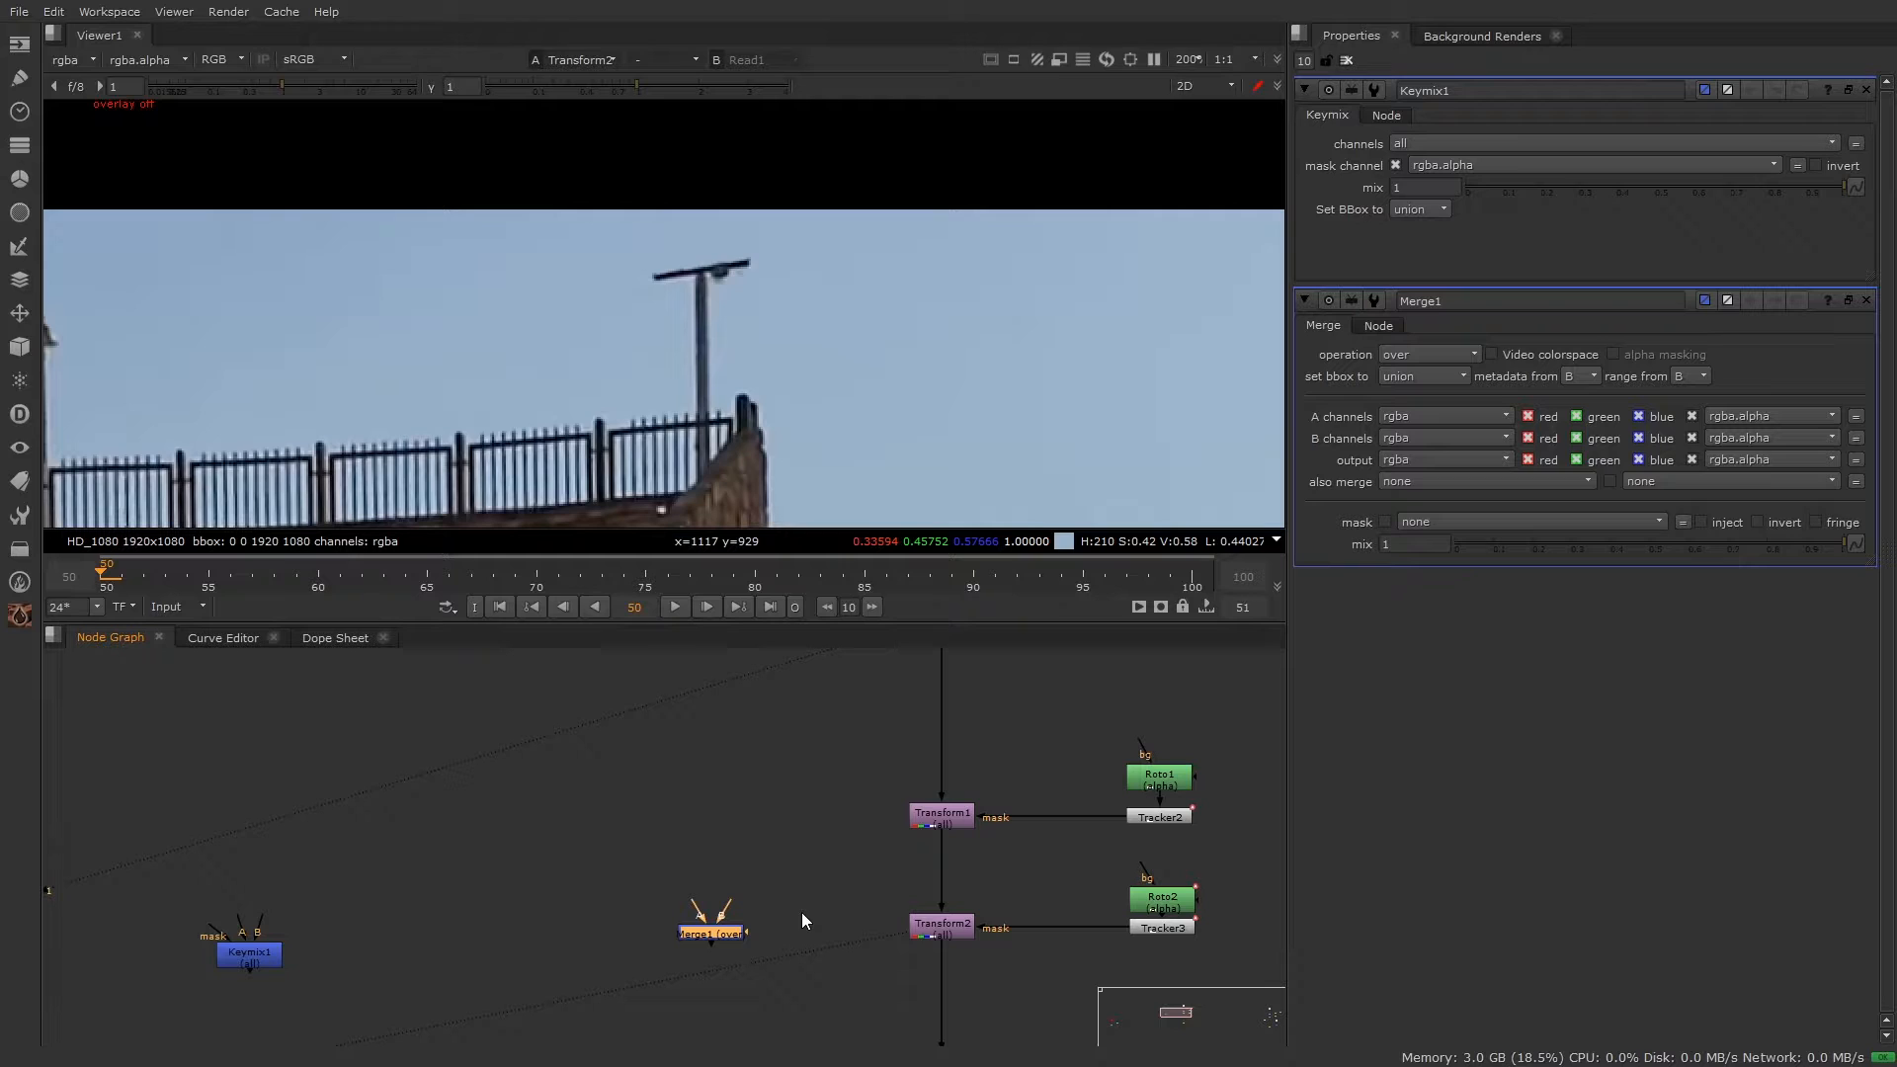
pyautogui.moveTo(694, 908); pyautogui.dragTo(934, 941)
pyautogui.moveTo(887, 943); pyautogui.dragTo(865, 1059, button='middle')
pyautogui.scroll(-2, 854, 899)
pyautogui.moveTo(804, 866); pyautogui.dragTo(930, 696)
pyautogui.moveTo(798, 884); pyautogui.dragTo(794, 883)
pyautogui.press('1')
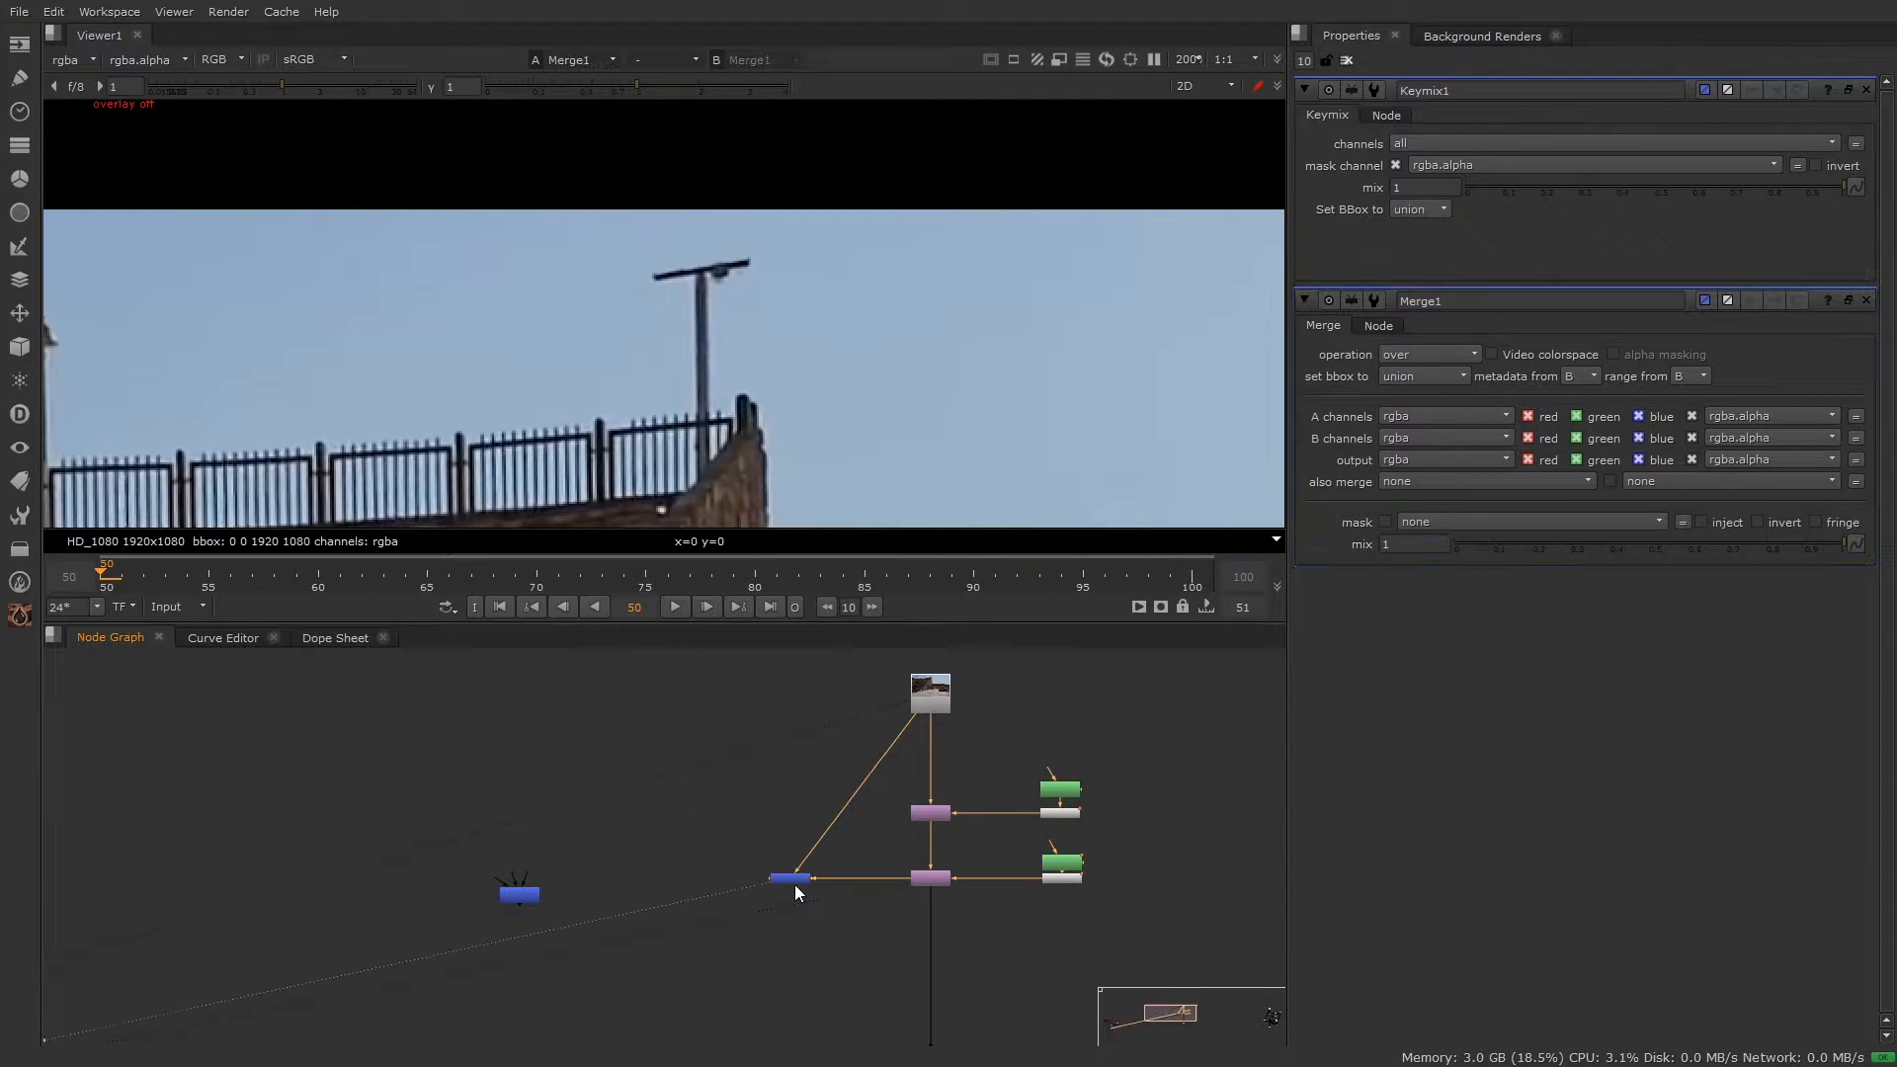
# Step: Reposition Merge1 higher in the node graph
pyautogui.scroll(2, 833, 855)
pyautogui.scroll(2, 834, 854)
pyautogui.moveTo(970, 712); pyautogui.dragTo(1144, 1004)
pyautogui.moveTo(756, 910); pyautogui.dragTo(774, 797)
pyautogui.moveTo(795, 802); pyautogui.dragTo(761, 921)
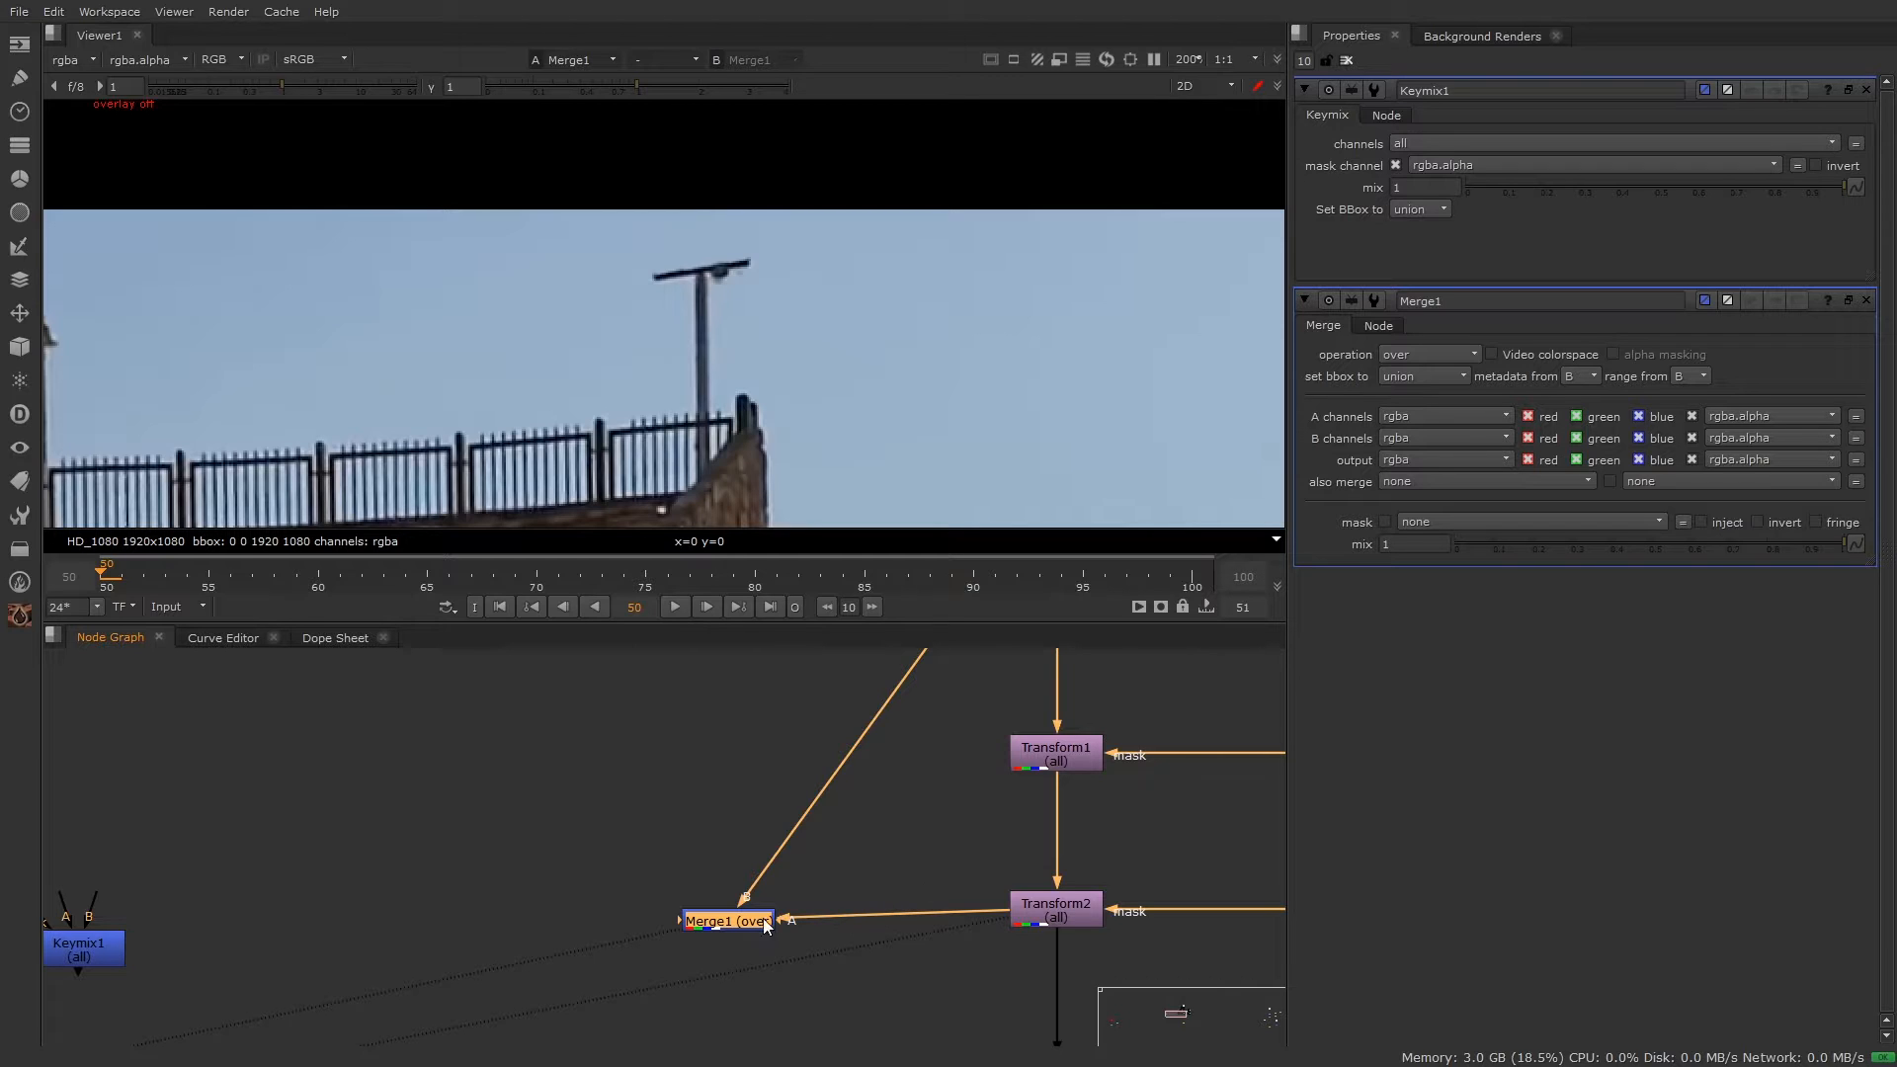
# Step: Rearrange Merge1 and Keymix1 so they sit close together in the graph
pyautogui.scroll(-3, 1059, 910)
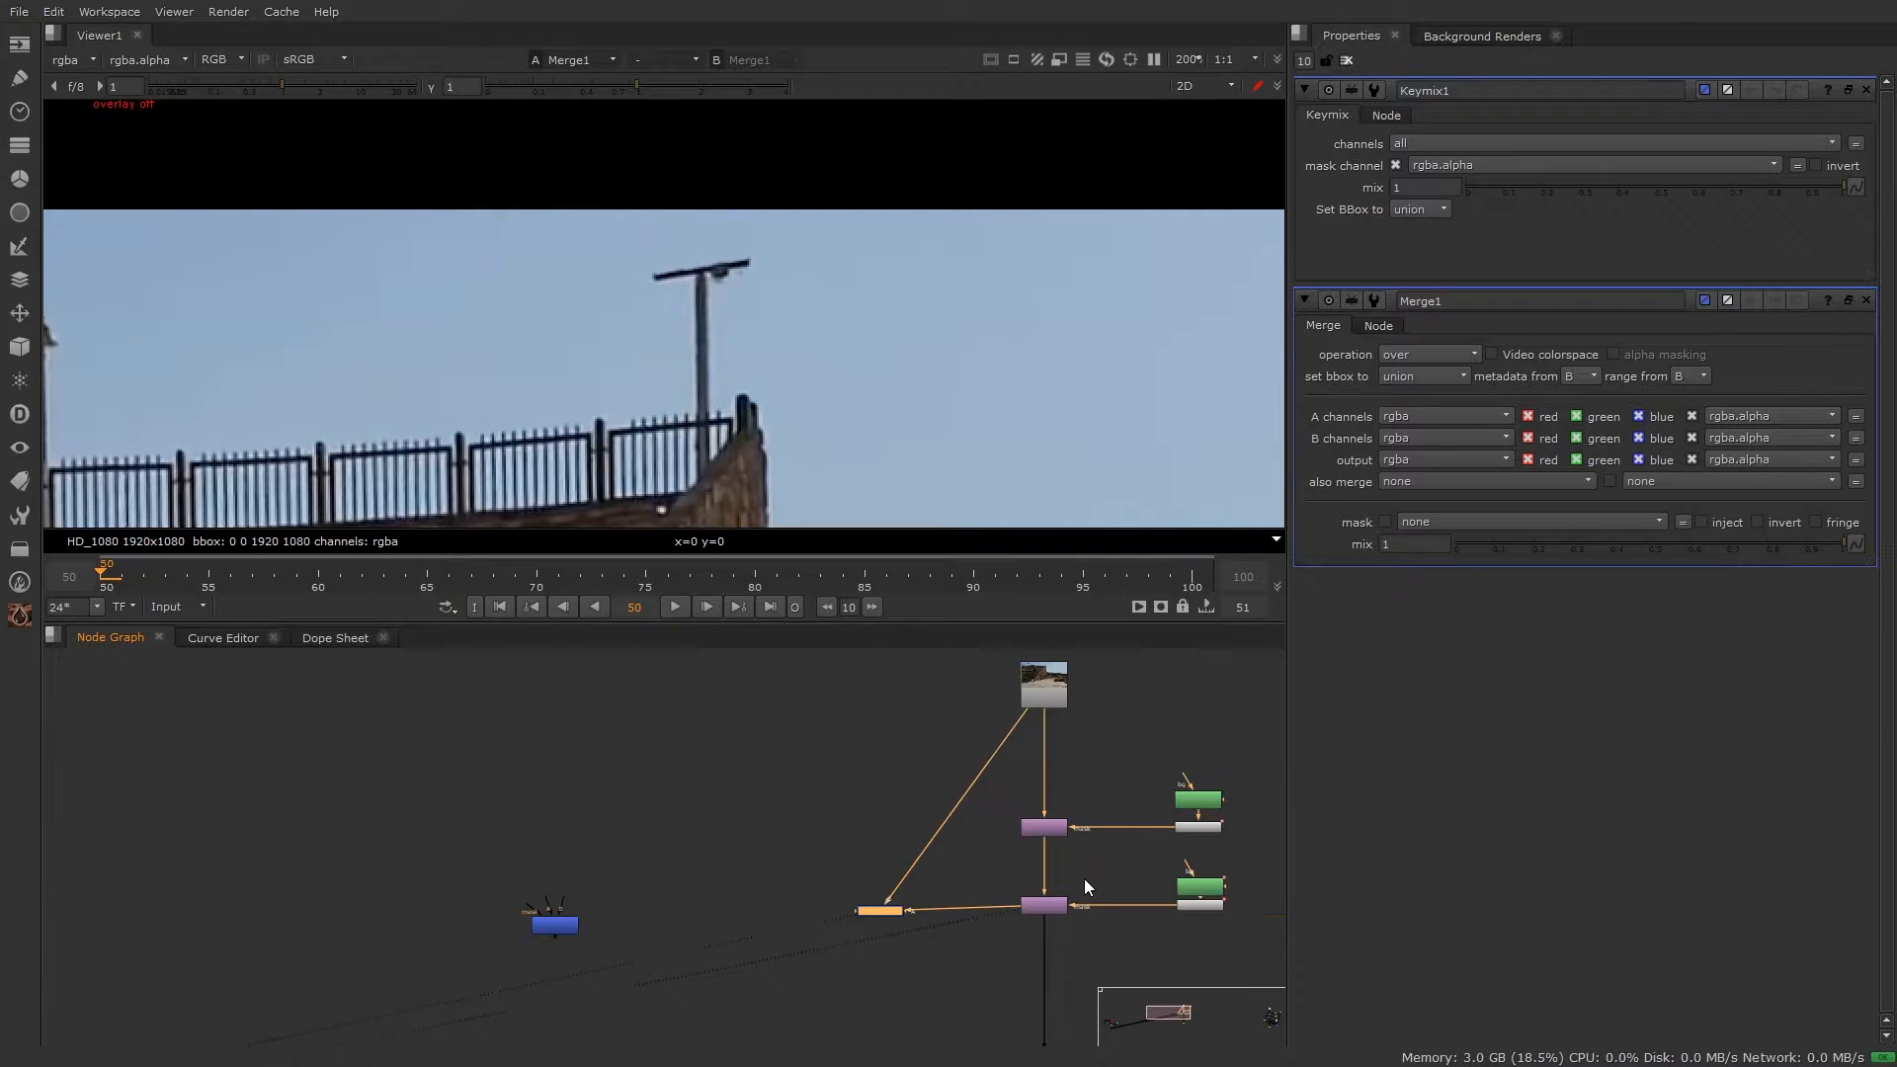
pyautogui.moveTo(768, 929); pyautogui.dragTo(809, 849)
pyautogui.moveTo(637, 931); pyautogui.dragTo(602, 786, button='middle')
pyautogui.scroll(2, 553, 795)
pyautogui.moveTo(417, 795); pyautogui.dragTo(801, 795)
pyautogui.scroll(-3, 805, 794)
pyautogui.moveTo(851, 788); pyautogui.dragTo(751, 902, button='middle')
pyautogui.scroll(2, 752, 905)
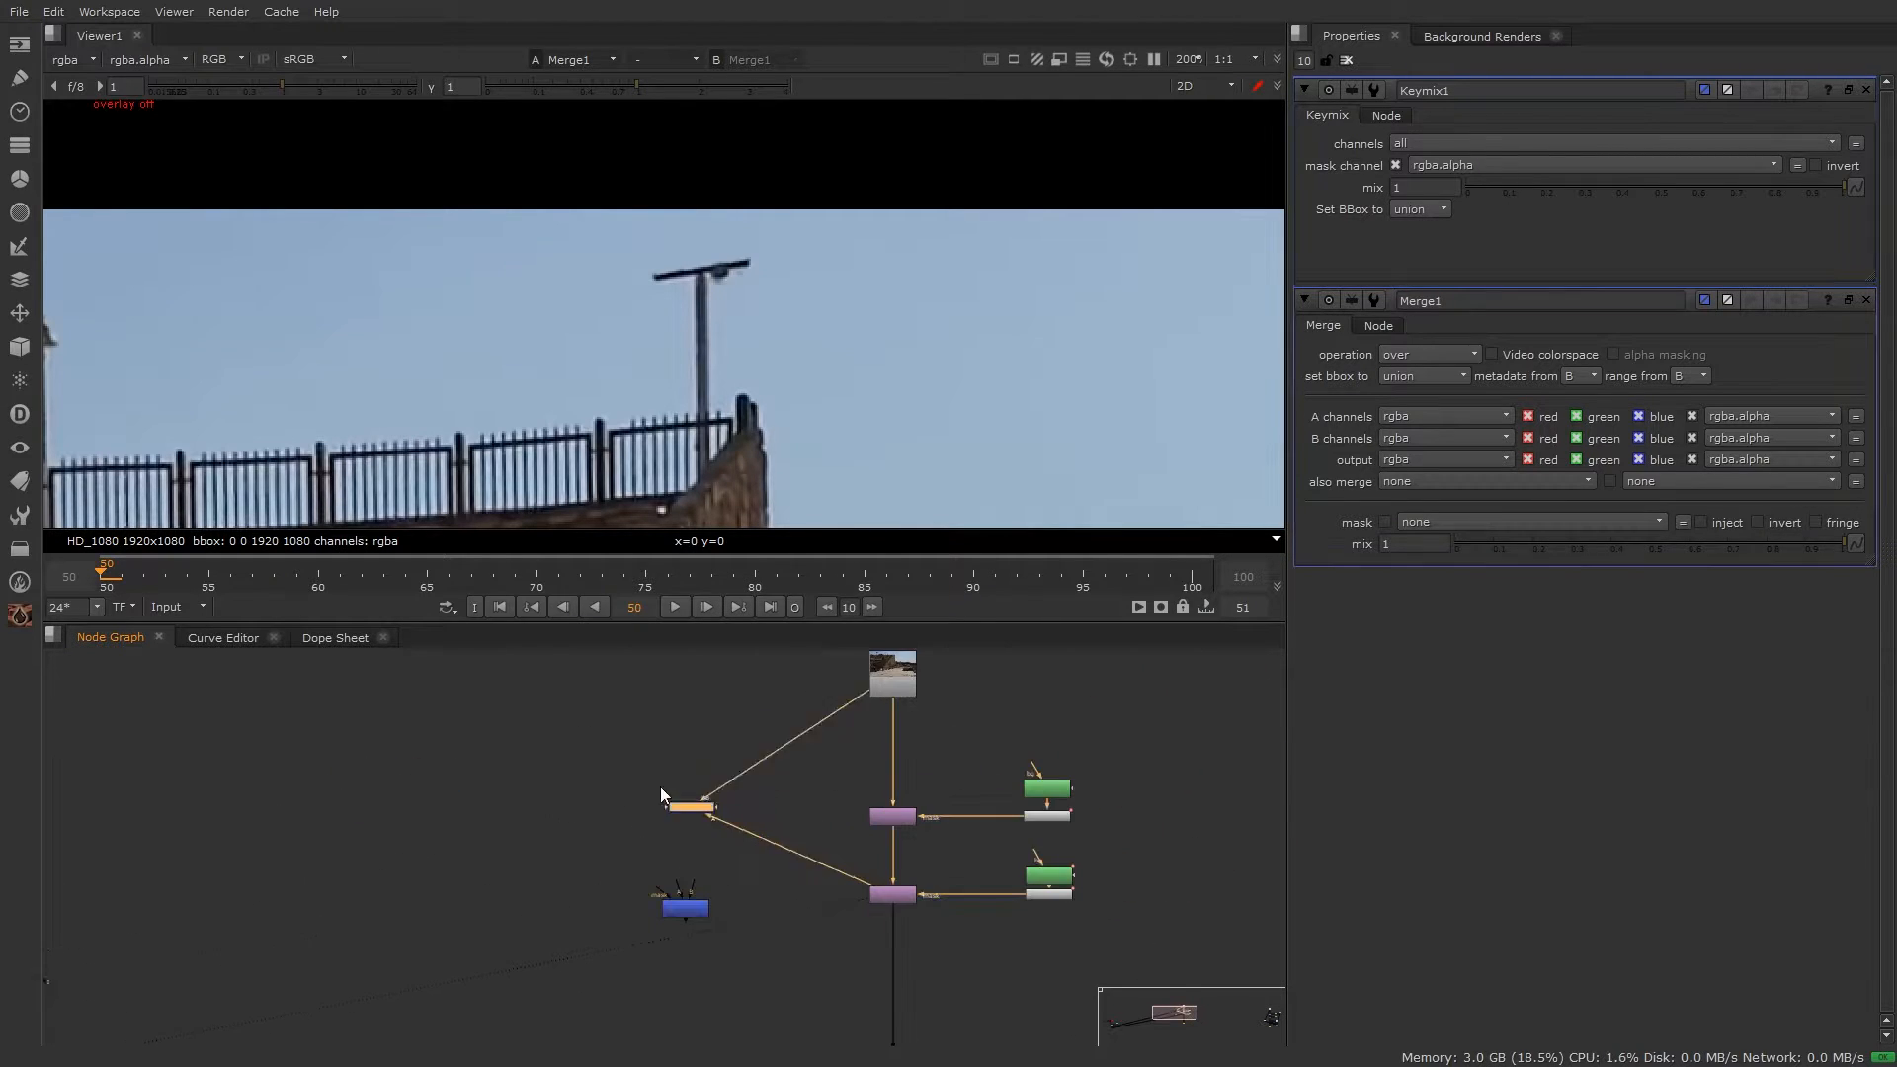
pyautogui.moveTo(737, 814); pyautogui.dragTo(605, 756)
pyautogui.scroll(1, 605, 757)
pyautogui.moveTo(604, 757); pyautogui.dragTo(534, 779, button='middle')
pyautogui.click(548, 893)
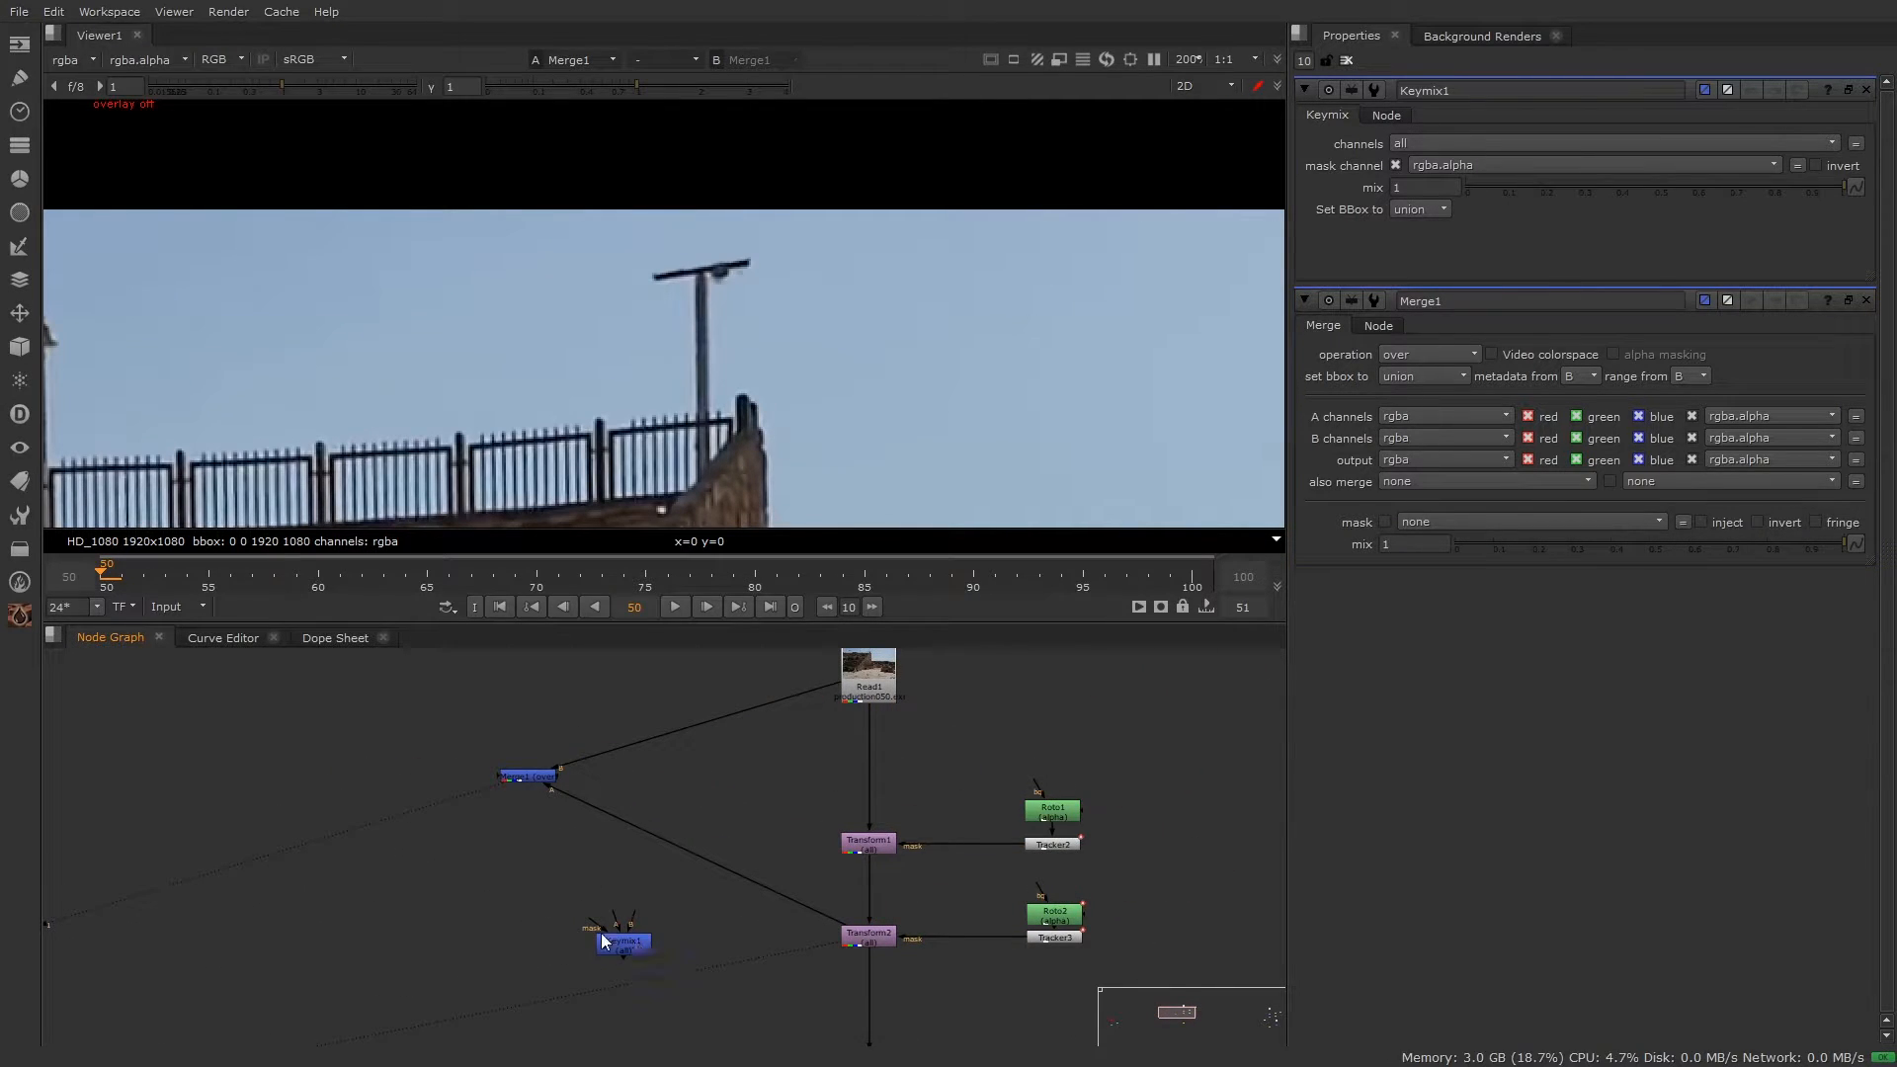
# Step: Connect Keymix1's B input to Read1 and A to Transform2, view it, and start wiring its mask
pyautogui.moveTo(633, 919); pyautogui.dragTo(873, 702)
pyautogui.moveTo(616, 923)
pyautogui.mouseDown()
pyautogui.moveTo(857, 954)
pyautogui.moveTo(877, 938)
pyautogui.moveTo(613, 944)
pyautogui.mouseUp()
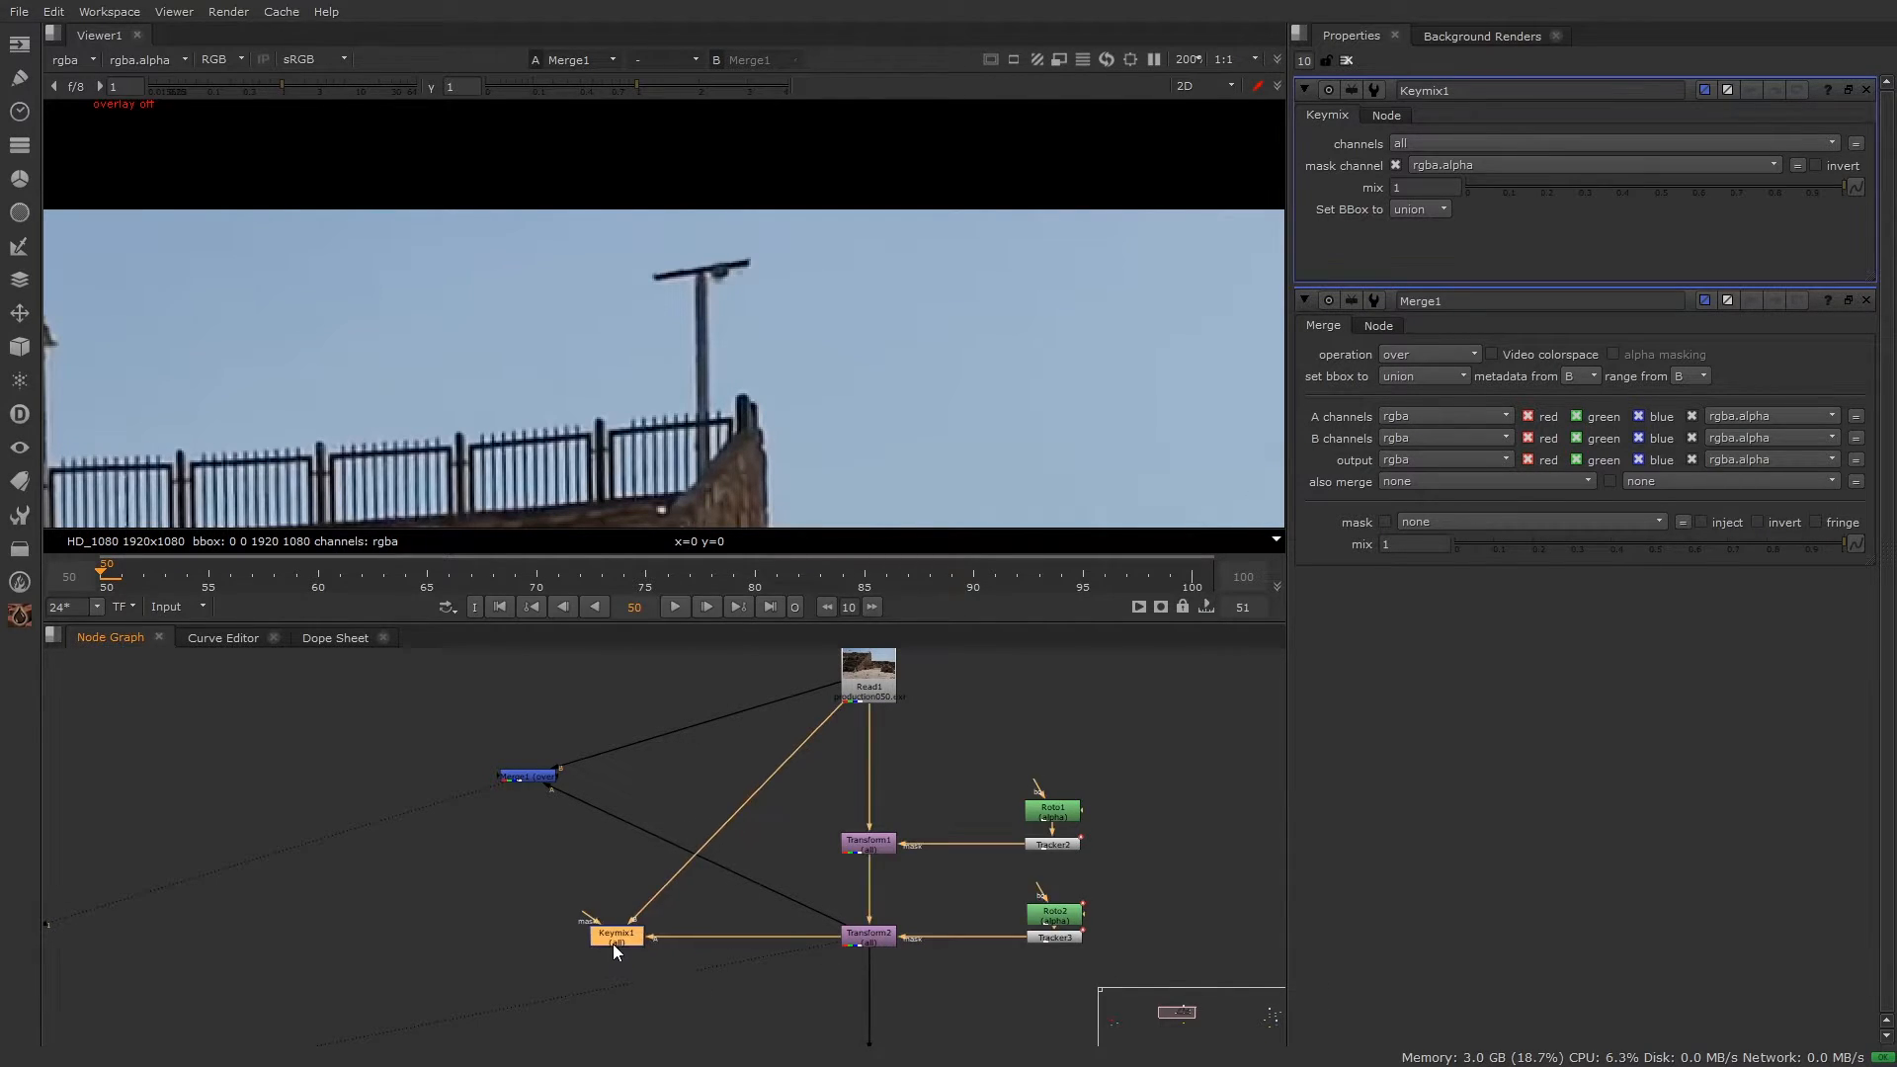
pyautogui.press('1')
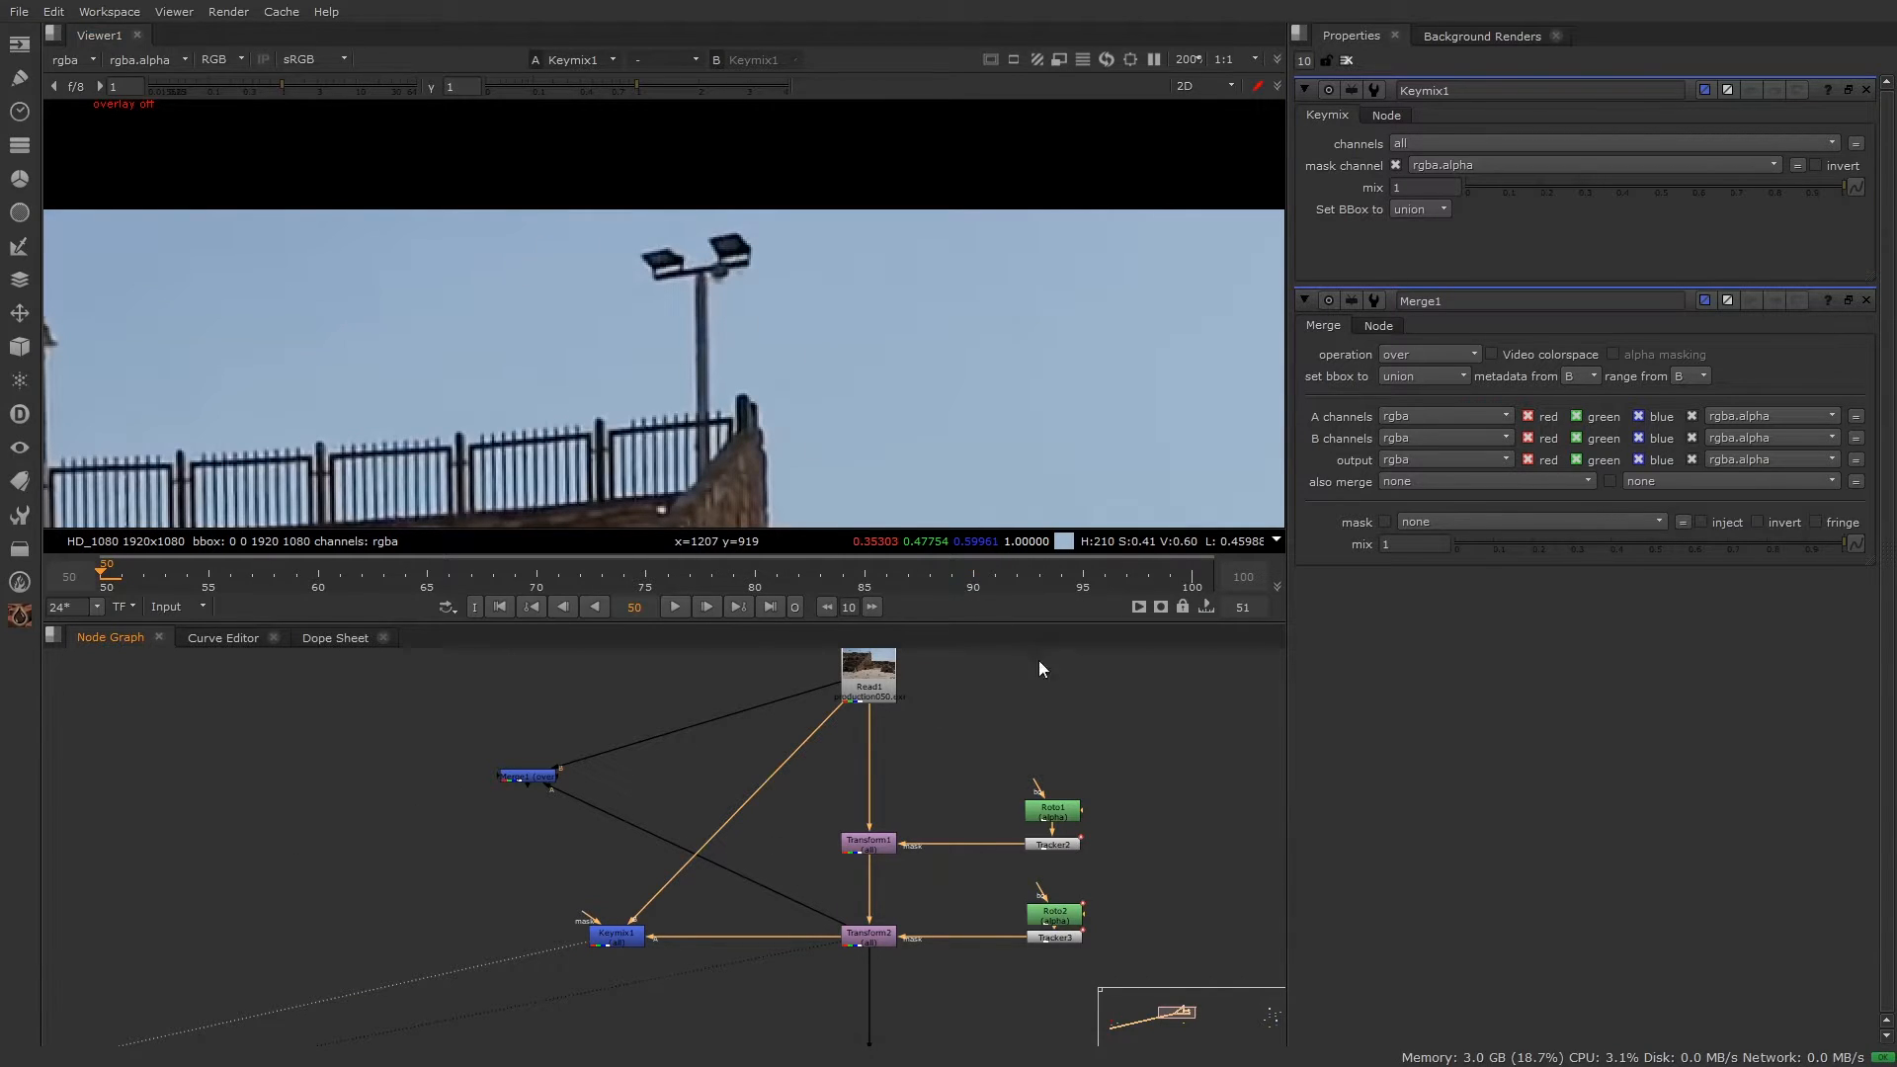
pyautogui.scroll(5, 778, 961)
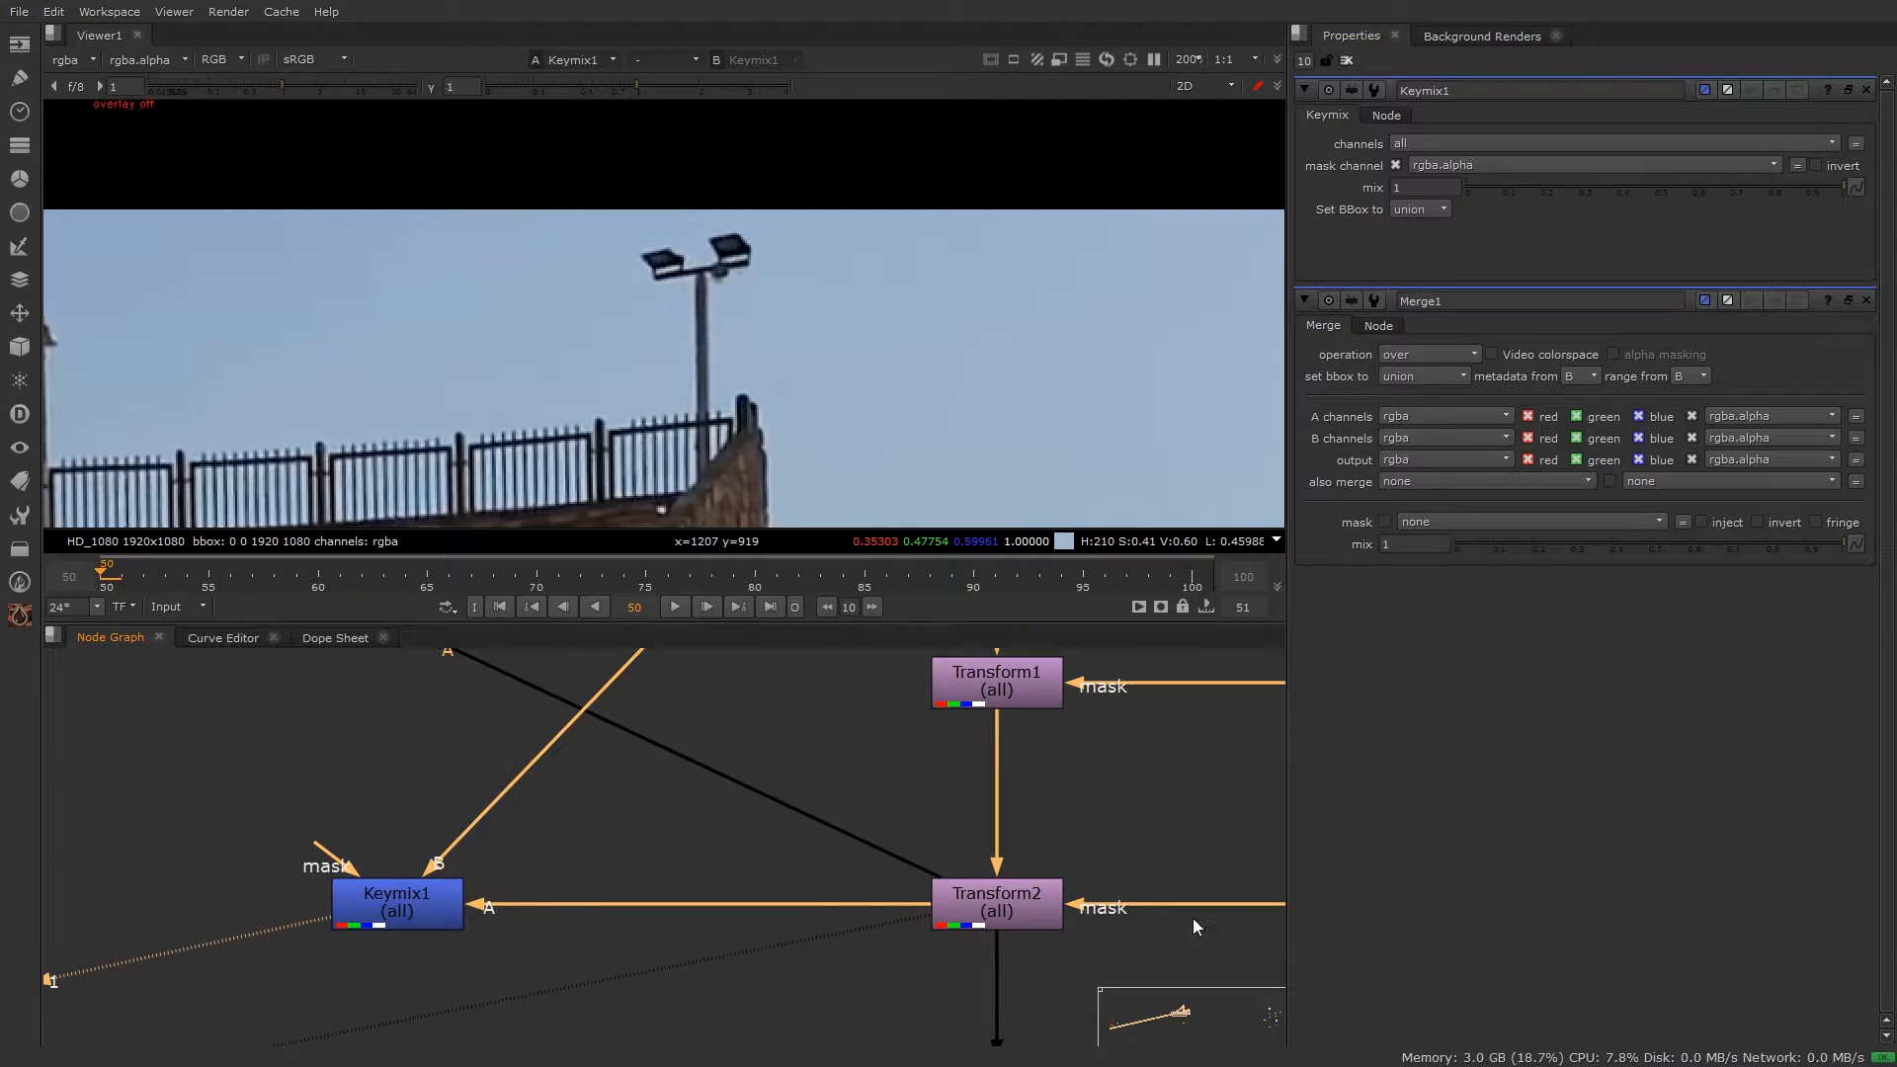
pyautogui.scroll(-5, 794, 881)
pyautogui.scroll(4, 609, 879)
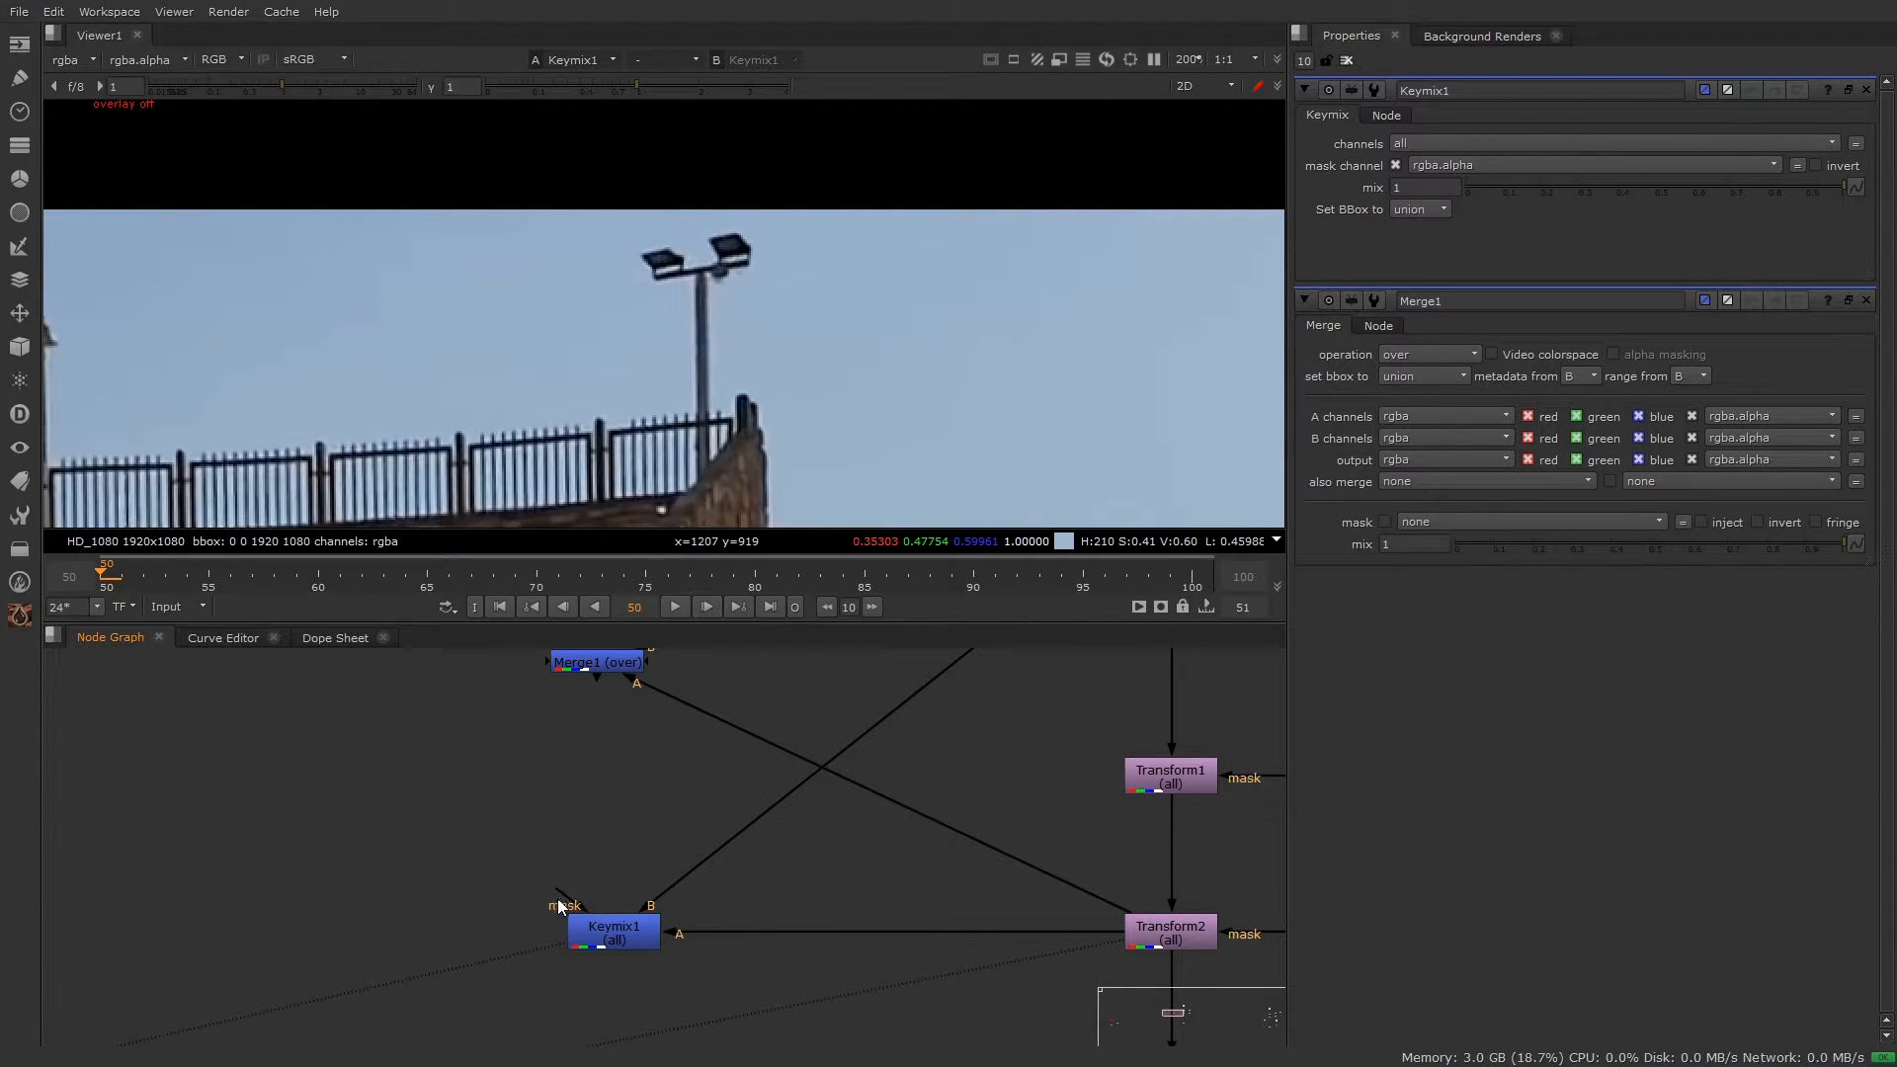
pyautogui.moveTo(526, 826); pyautogui.dragTo(552, 856)
pyautogui.scroll(-2, 684, 881)
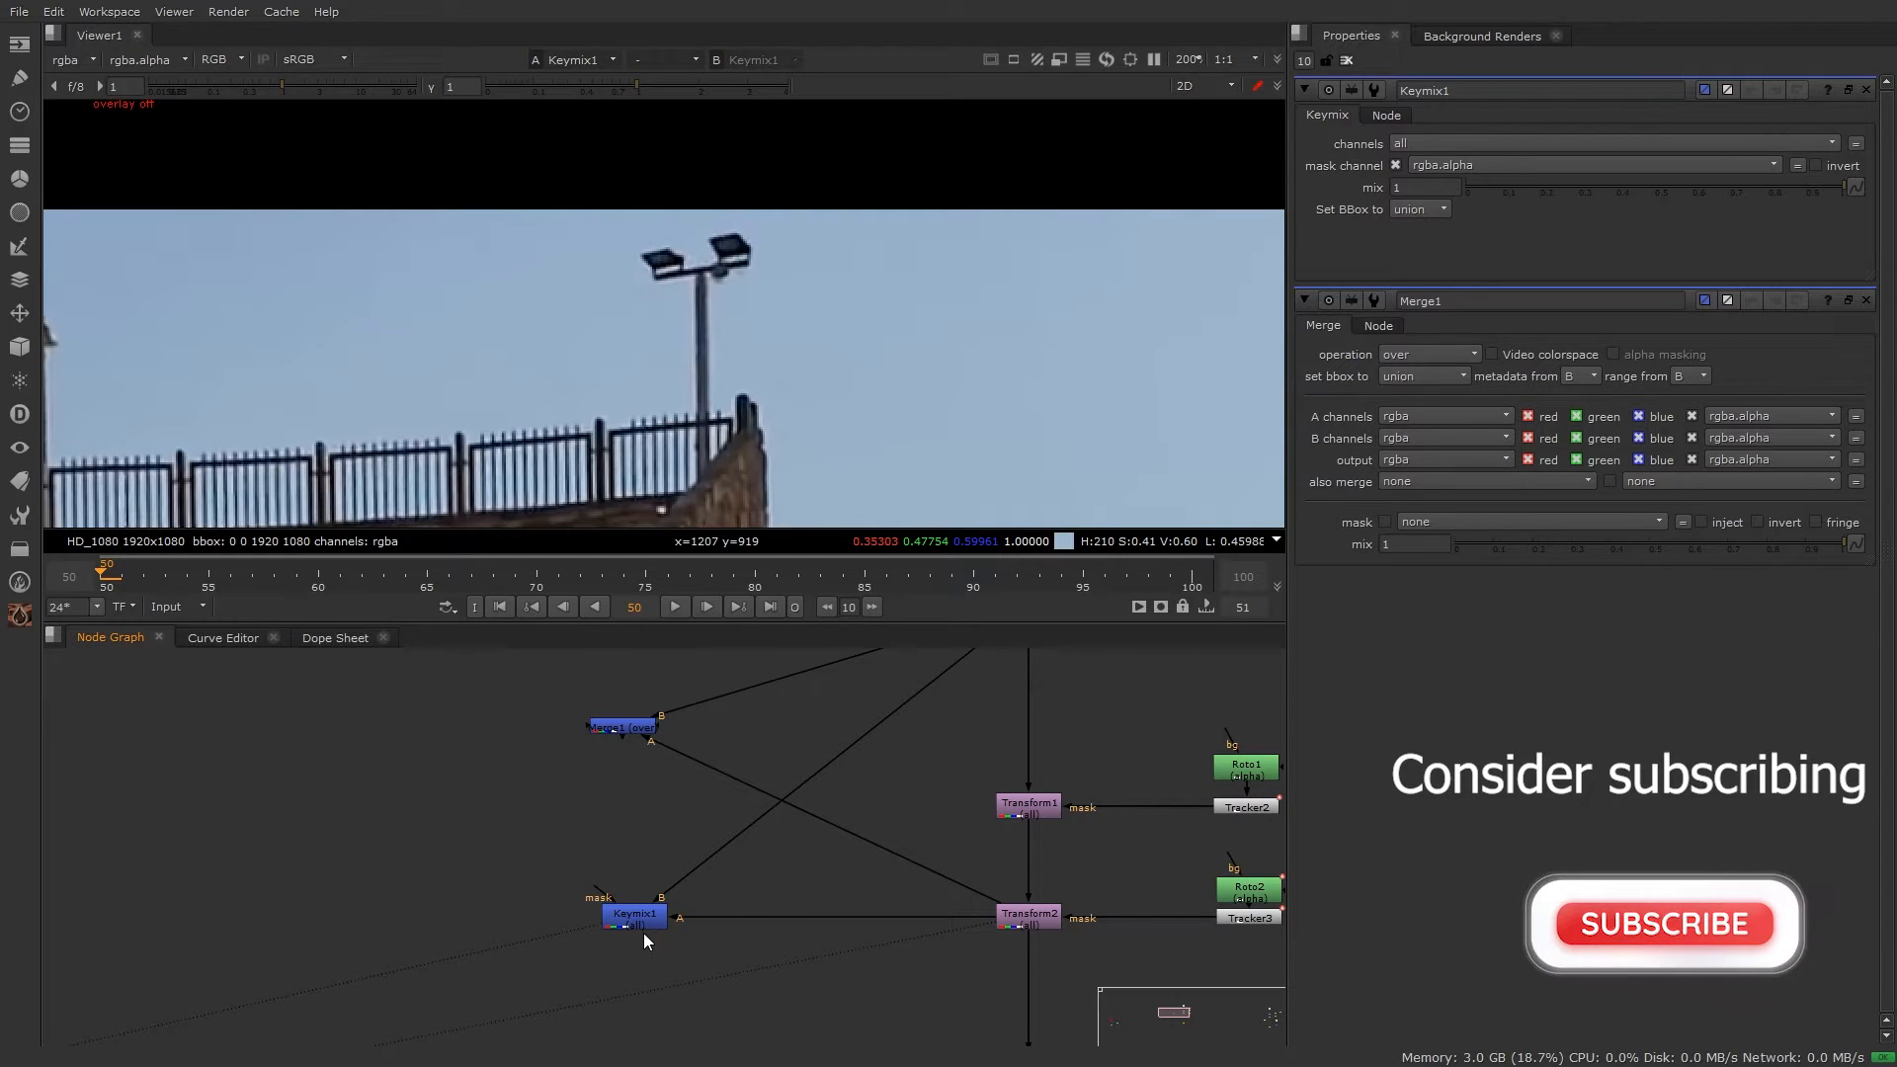
pyautogui.scroll(-2, 831, 927)
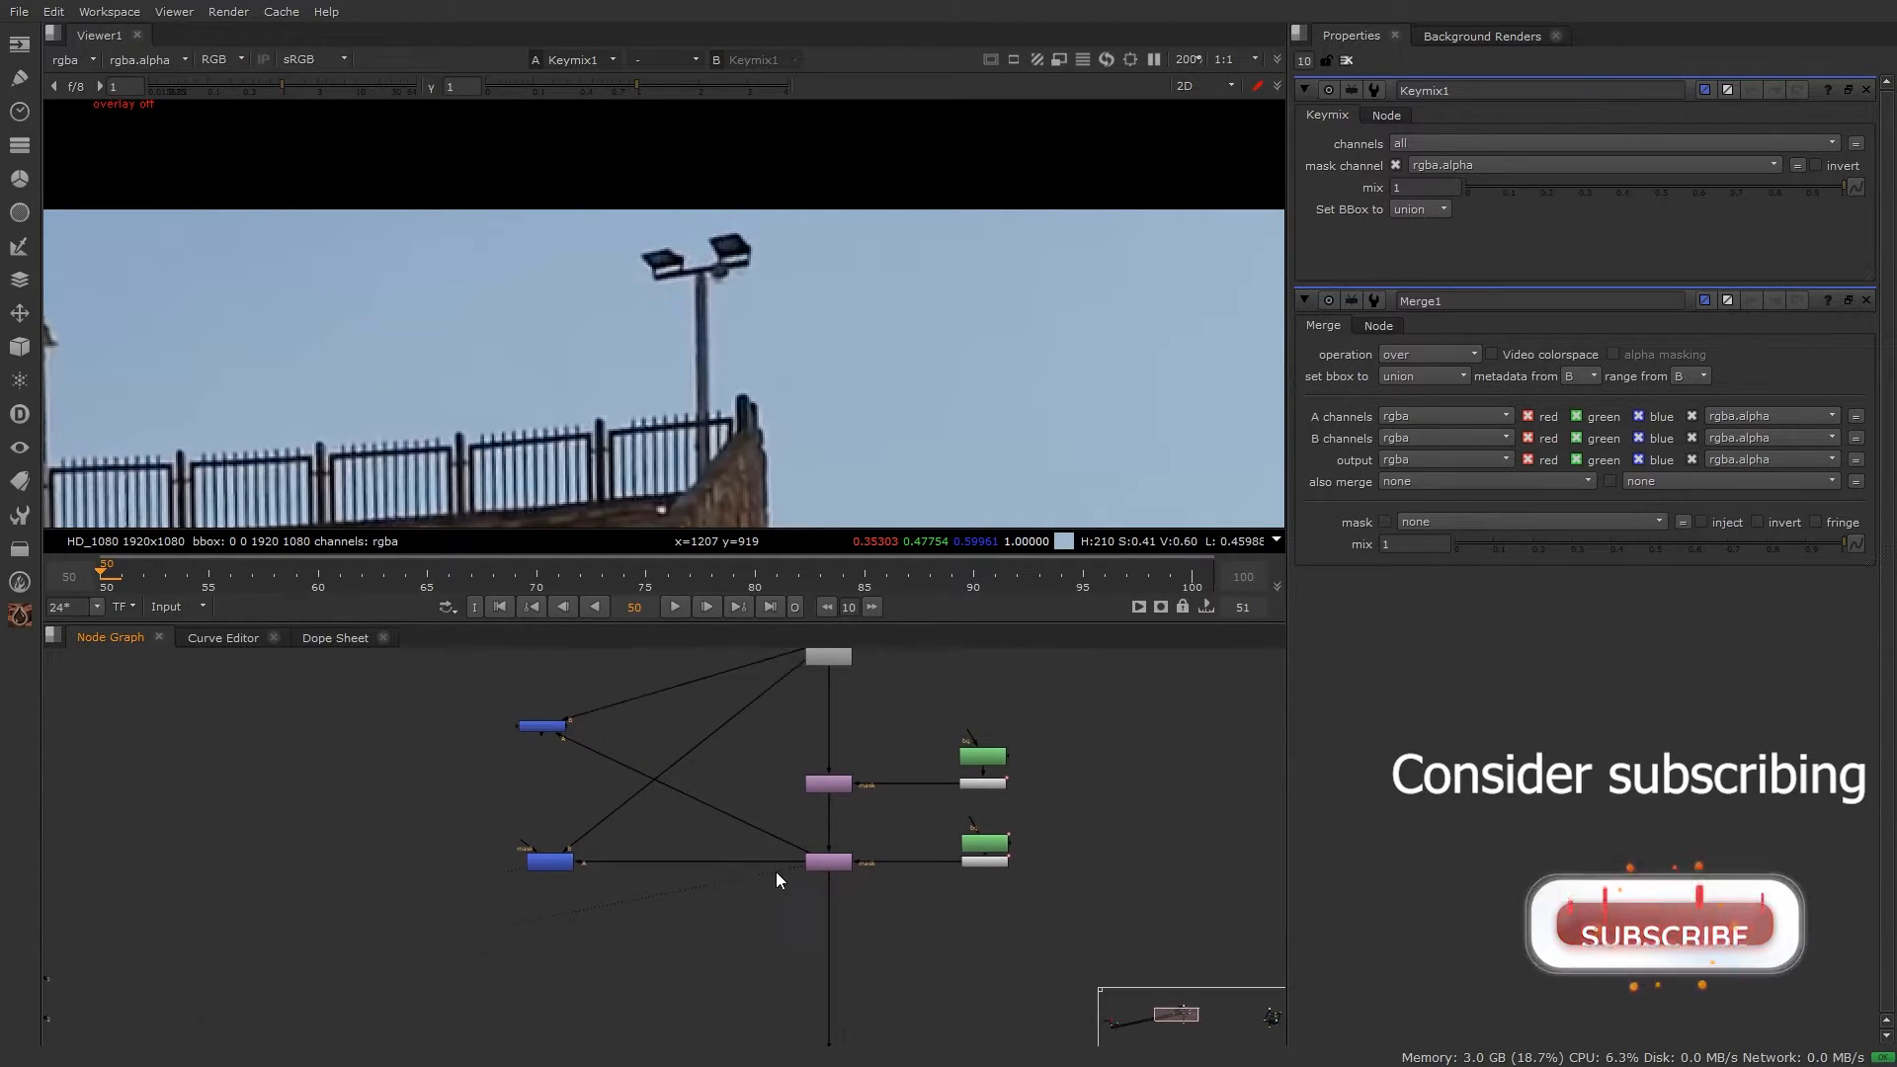
# Step: Duplicate the Roto2 and Tracker3 pair as Roto4 and Tracker1, placed down and left
pyautogui.scroll(3, 1041, 802)
pyautogui.moveTo(1059, 668); pyautogui.dragTo(849, 939)
pyautogui.moveTo(1041, 861); pyautogui.dragTo(875, 972, button='middle')
pyautogui.click(1093, 757)
pyautogui.hotkey('ctrl', 'v')
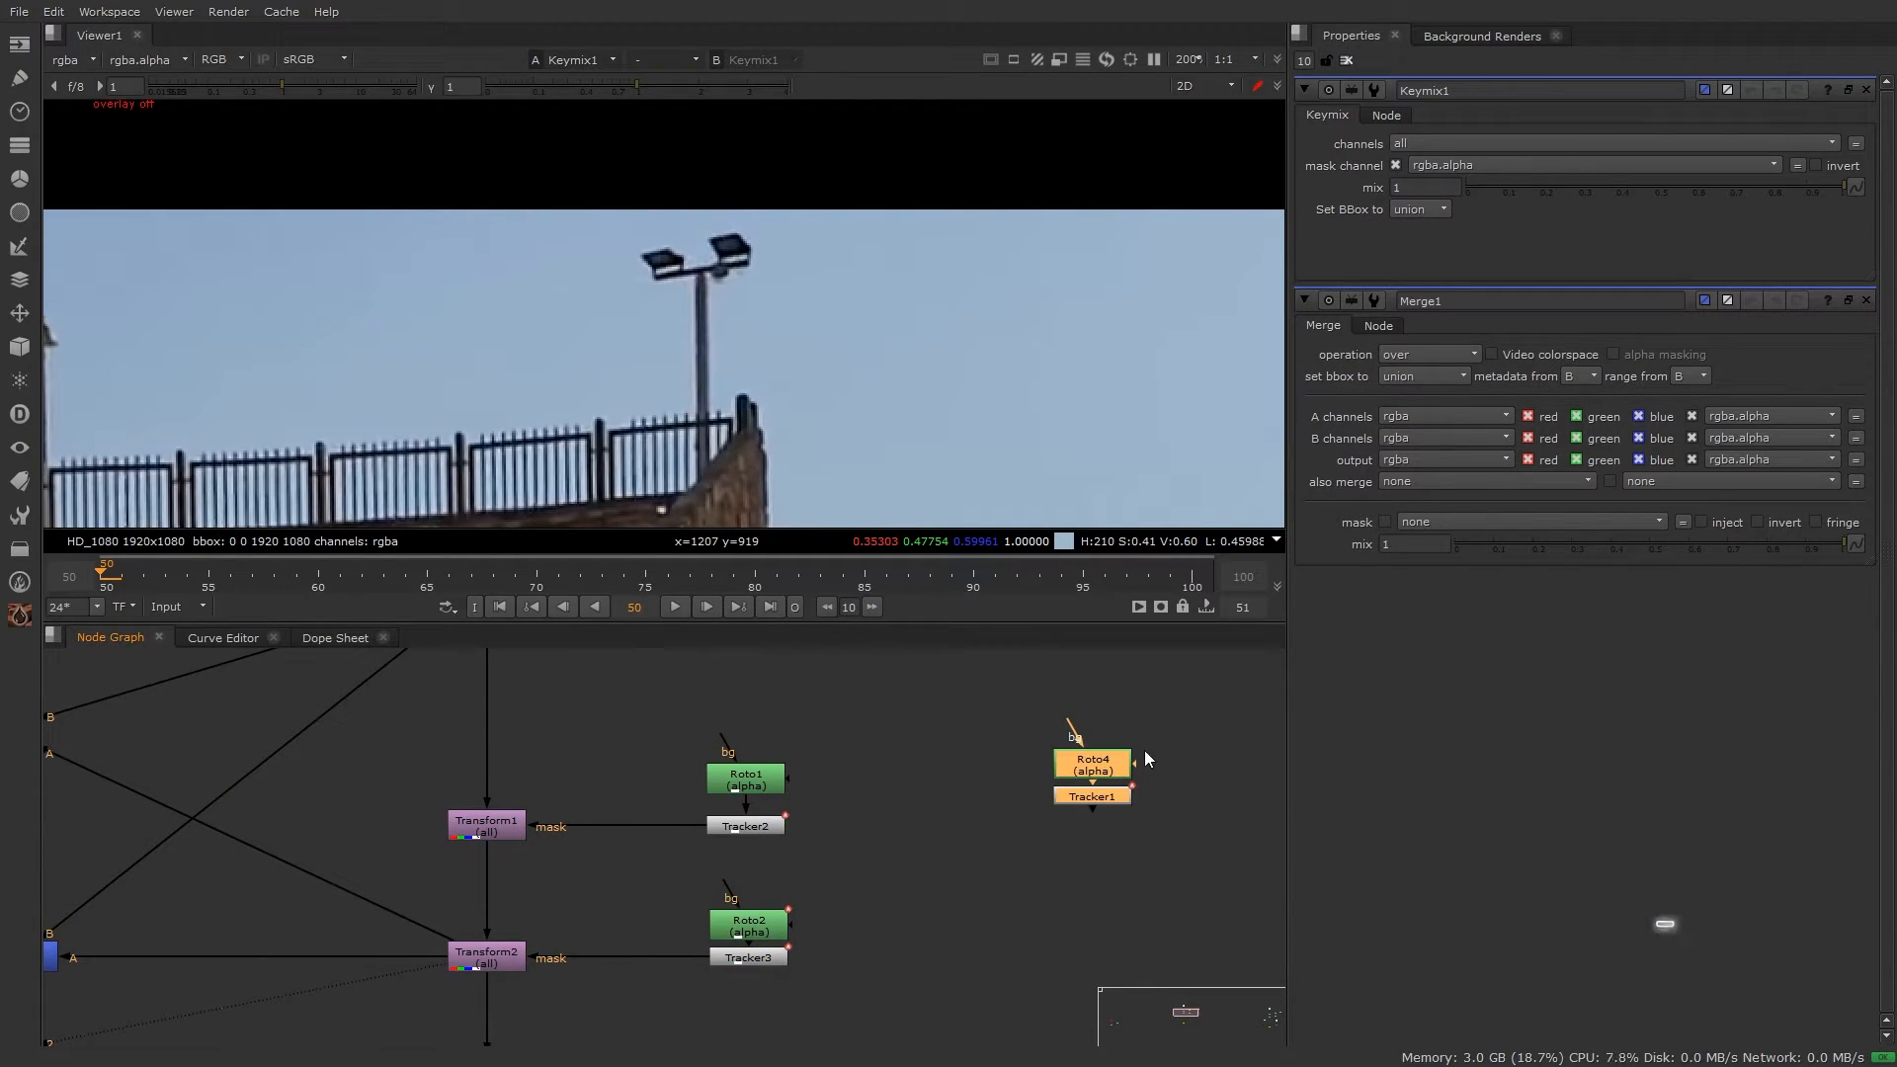
pyautogui.moveTo(1098, 796); pyautogui.dragTo(746, 828)
pyautogui.click(1162, 806)
# Step: Add a Merge2 node under Tracker1 and view its alpha channel
pyautogui.click(1084, 784)
pyautogui.click(1023, 885)
pyautogui.press('m')
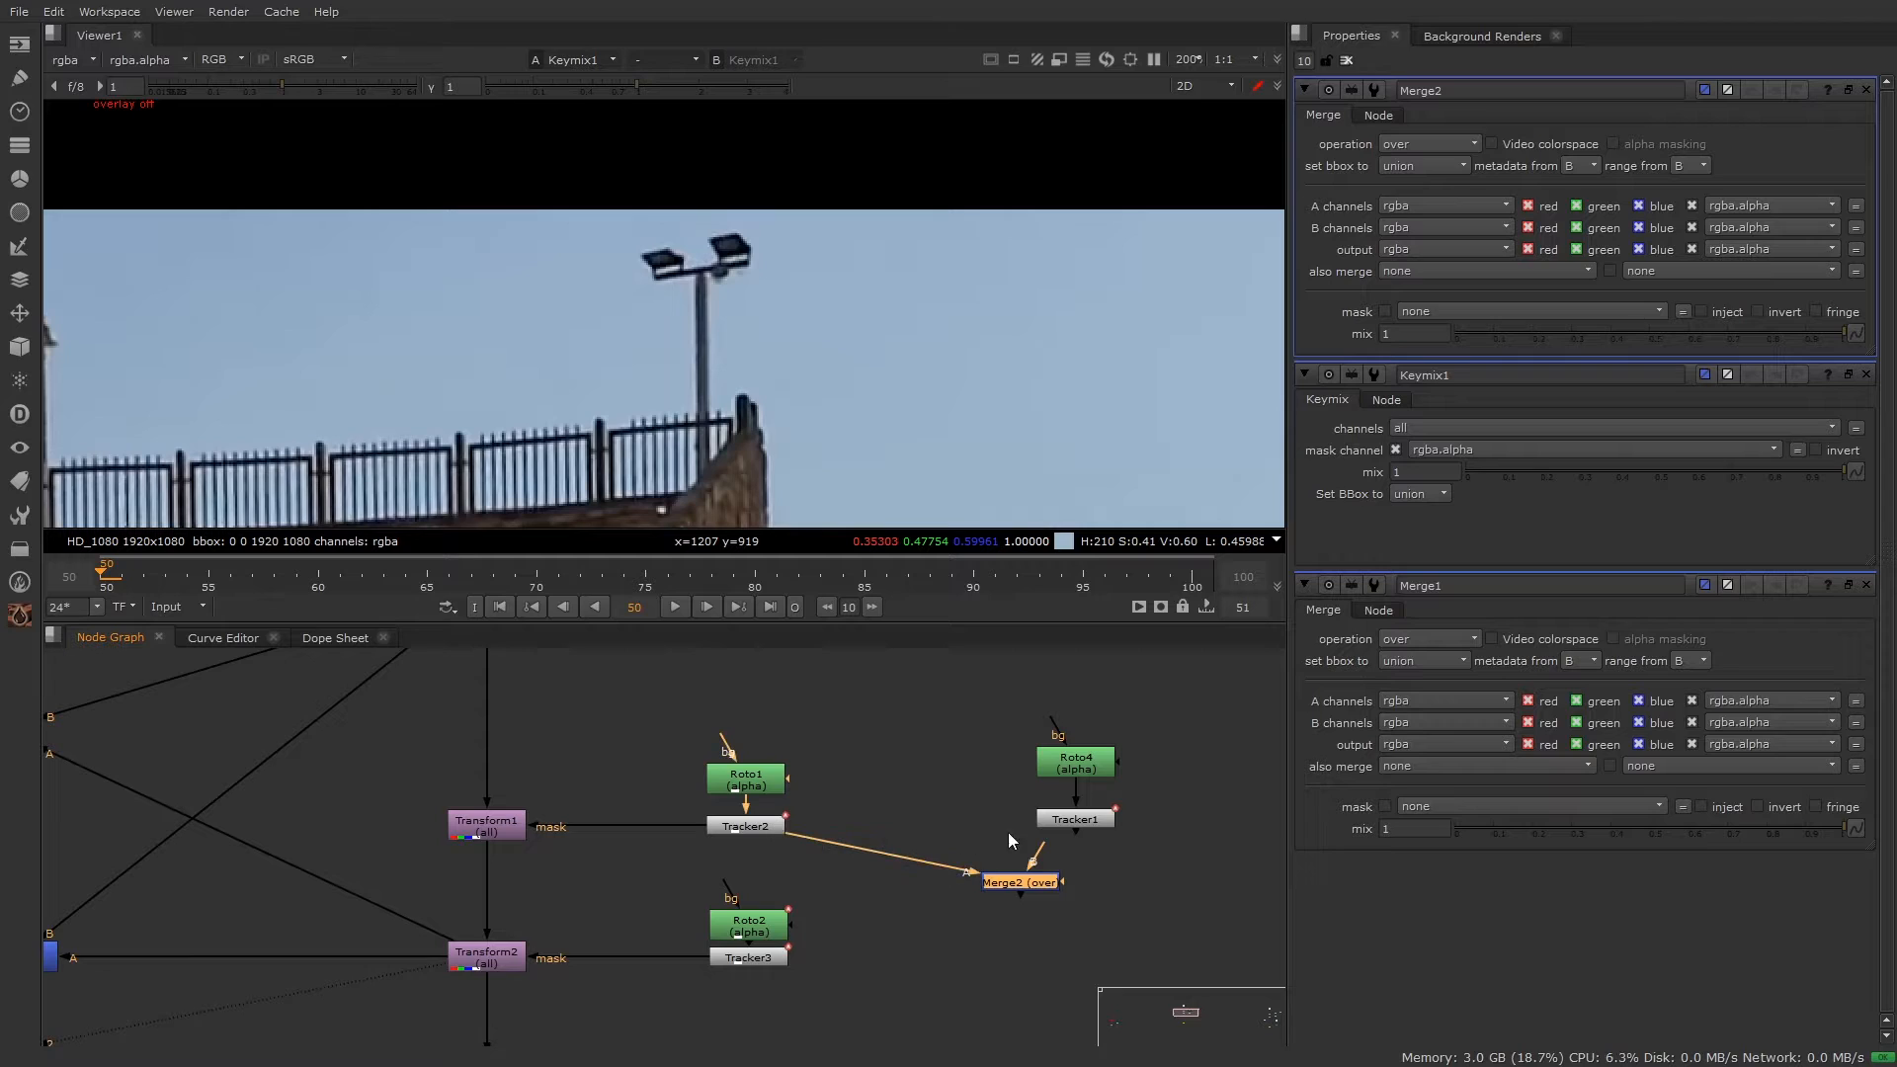
pyautogui.moveTo(1047, 850); pyautogui.dragTo(1070, 819)
pyautogui.moveTo(1023, 885); pyautogui.dragTo(1082, 890)
pyautogui.press('1')
pyautogui.press('a')
# Step: View Keymix1's output in full colour
pyautogui.keyDown('ctrl'); pyautogui.keyDown('shift'); pyautogui.moveTo(468, 140); pyautogui.dragTo(793, 318); pyautogui.keyUp('shift'); pyautogui.keyUp('ctrl')
pyautogui.scroll(-5, 1164, 948)
pyautogui.moveTo(609, 855); pyautogui.dragTo(709, 769, button='middle')
pyautogui.click(725, 759)
pyautogui.press('1')
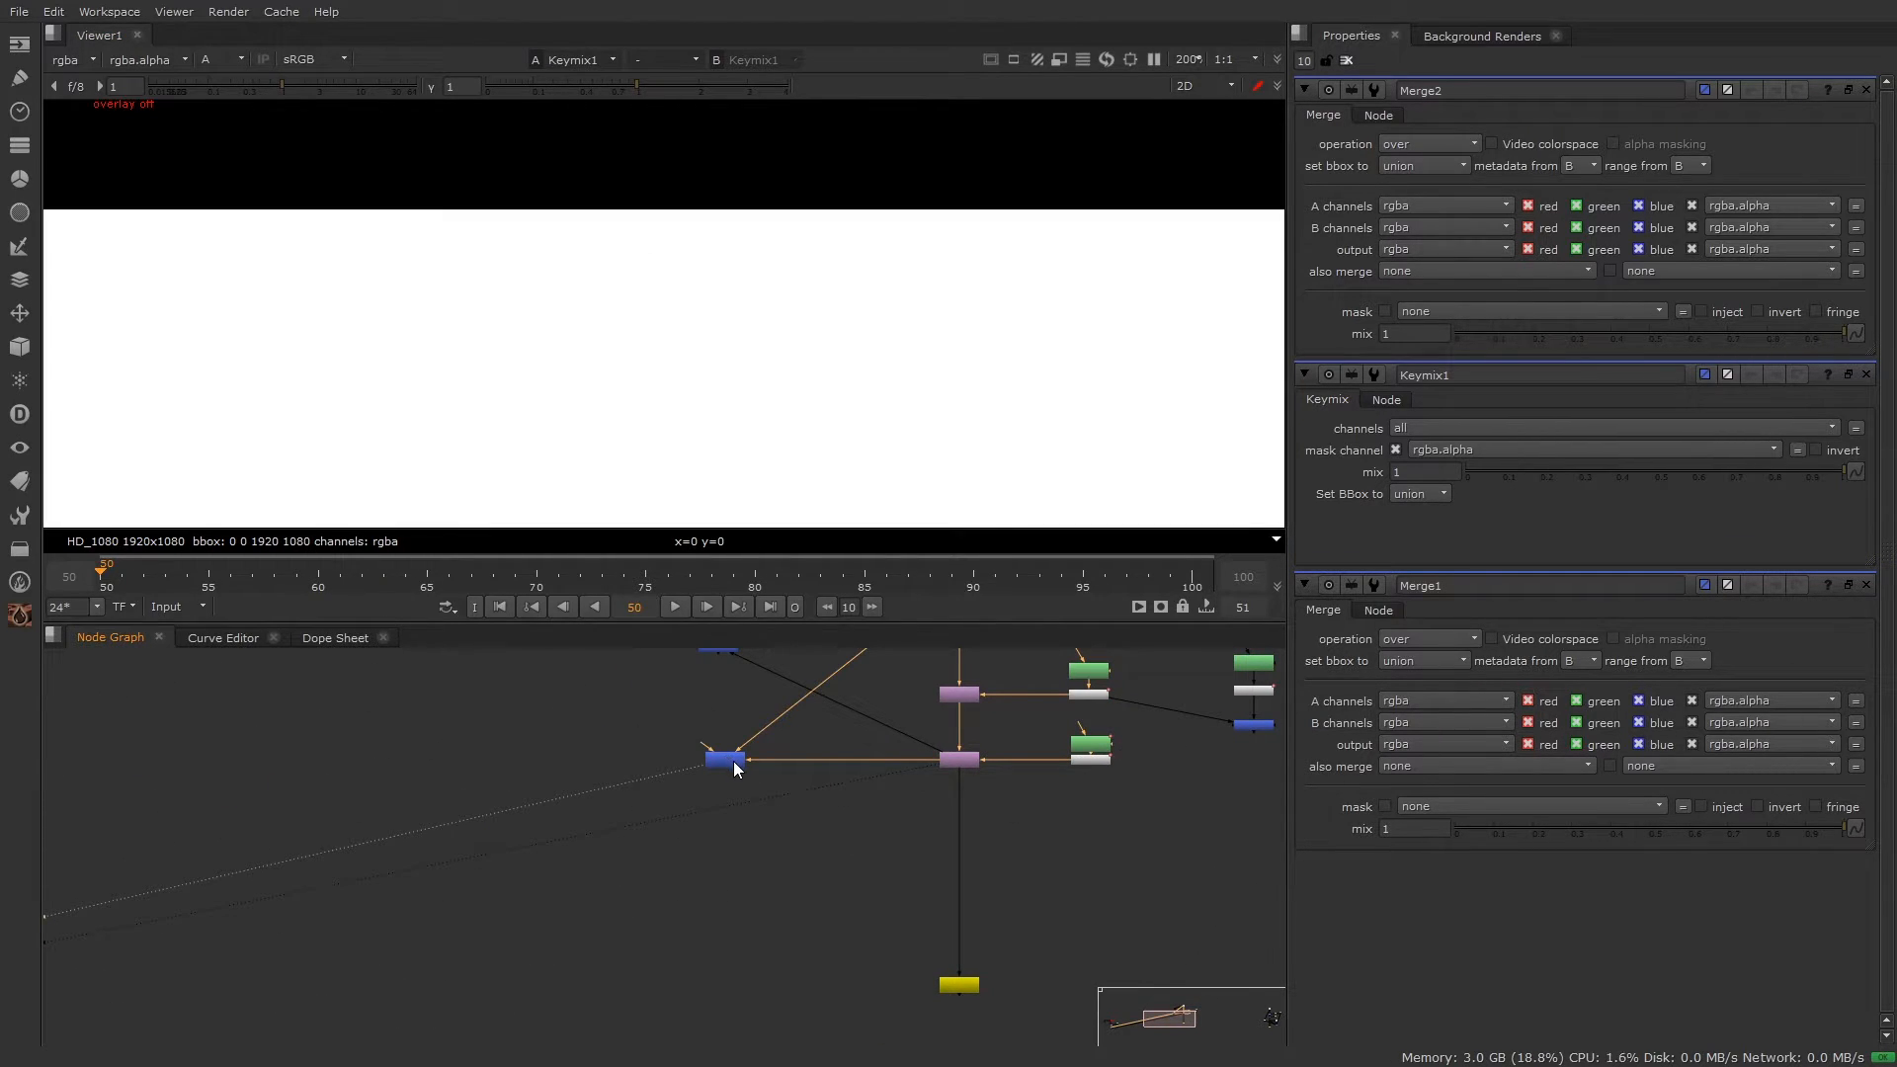
pyautogui.press('a')
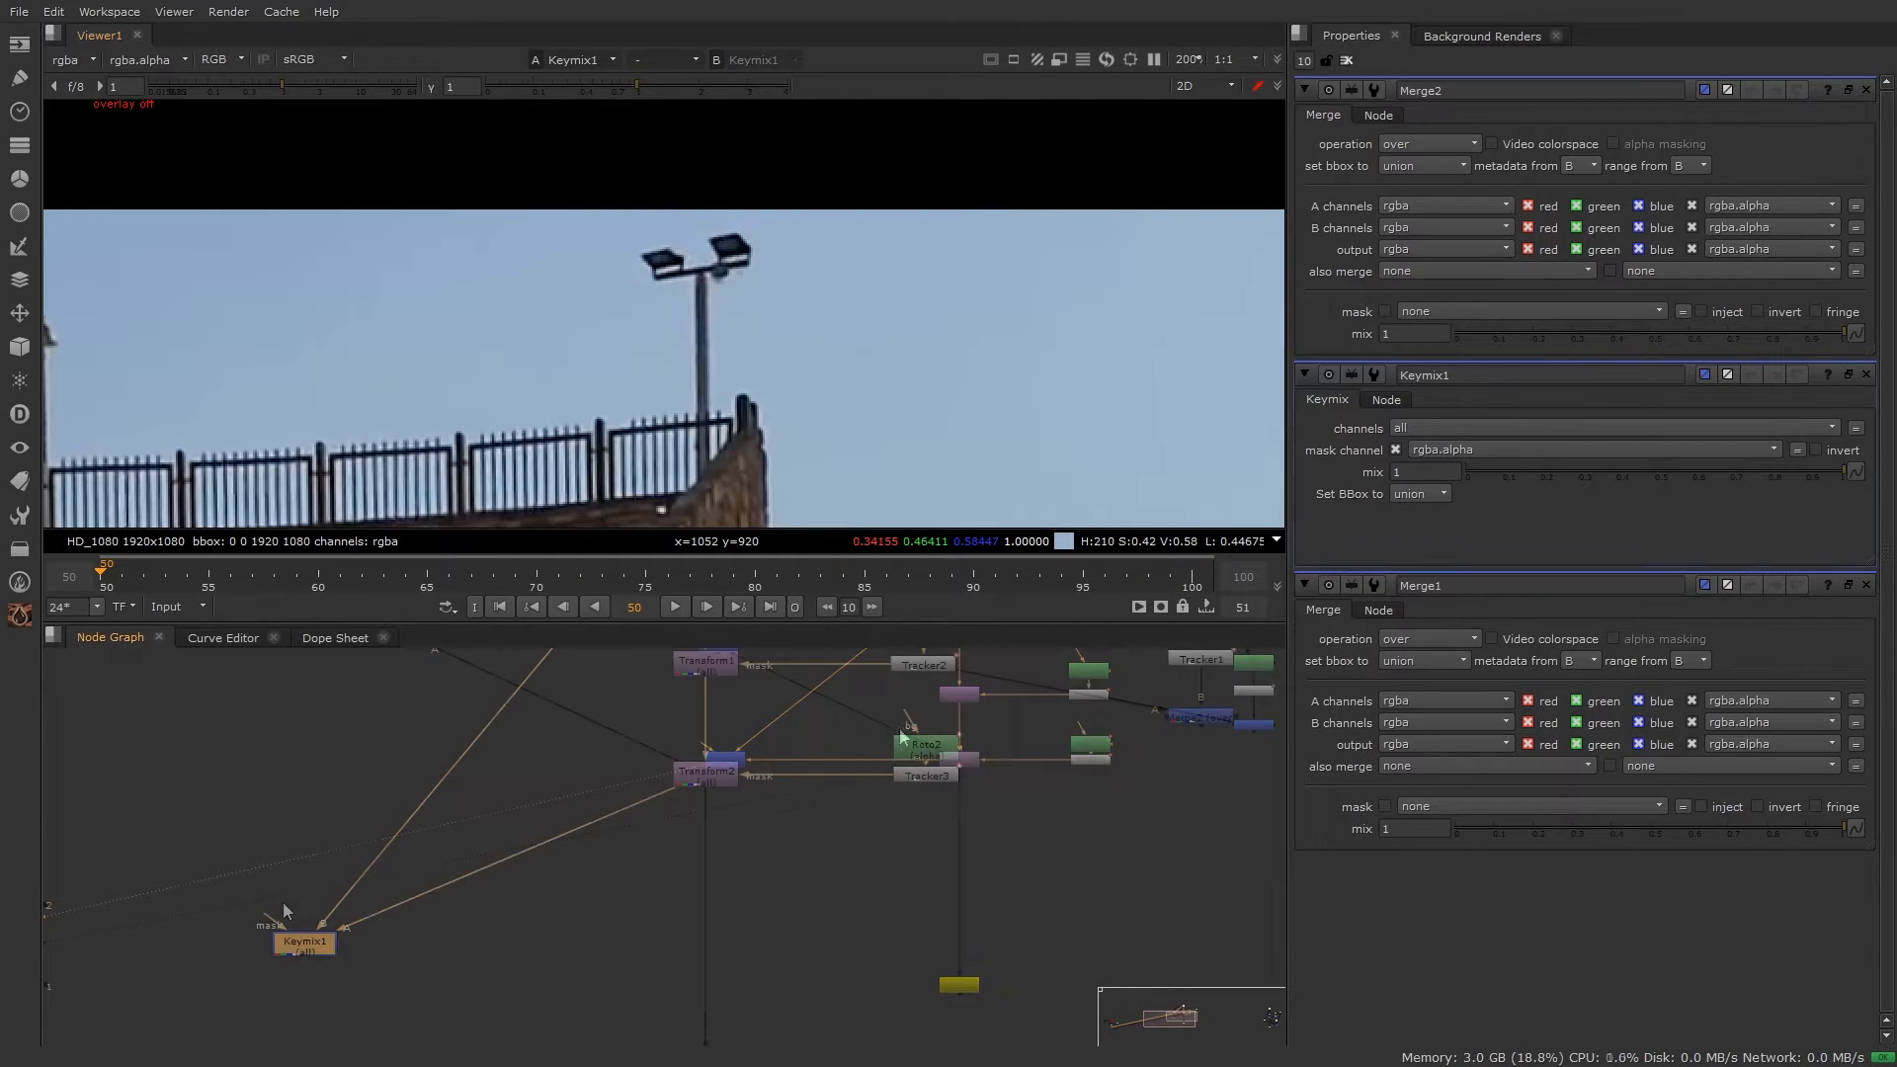
# Step: Connect Keymix1's mask input to Merge2
pyautogui.scroll(2, 282, 903)
pyautogui.scroll(-2, 336, 927)
pyautogui.scroll(-1, 350, 932)
pyautogui.moveTo(350, 931); pyautogui.dragTo(268, 942, button='middle')
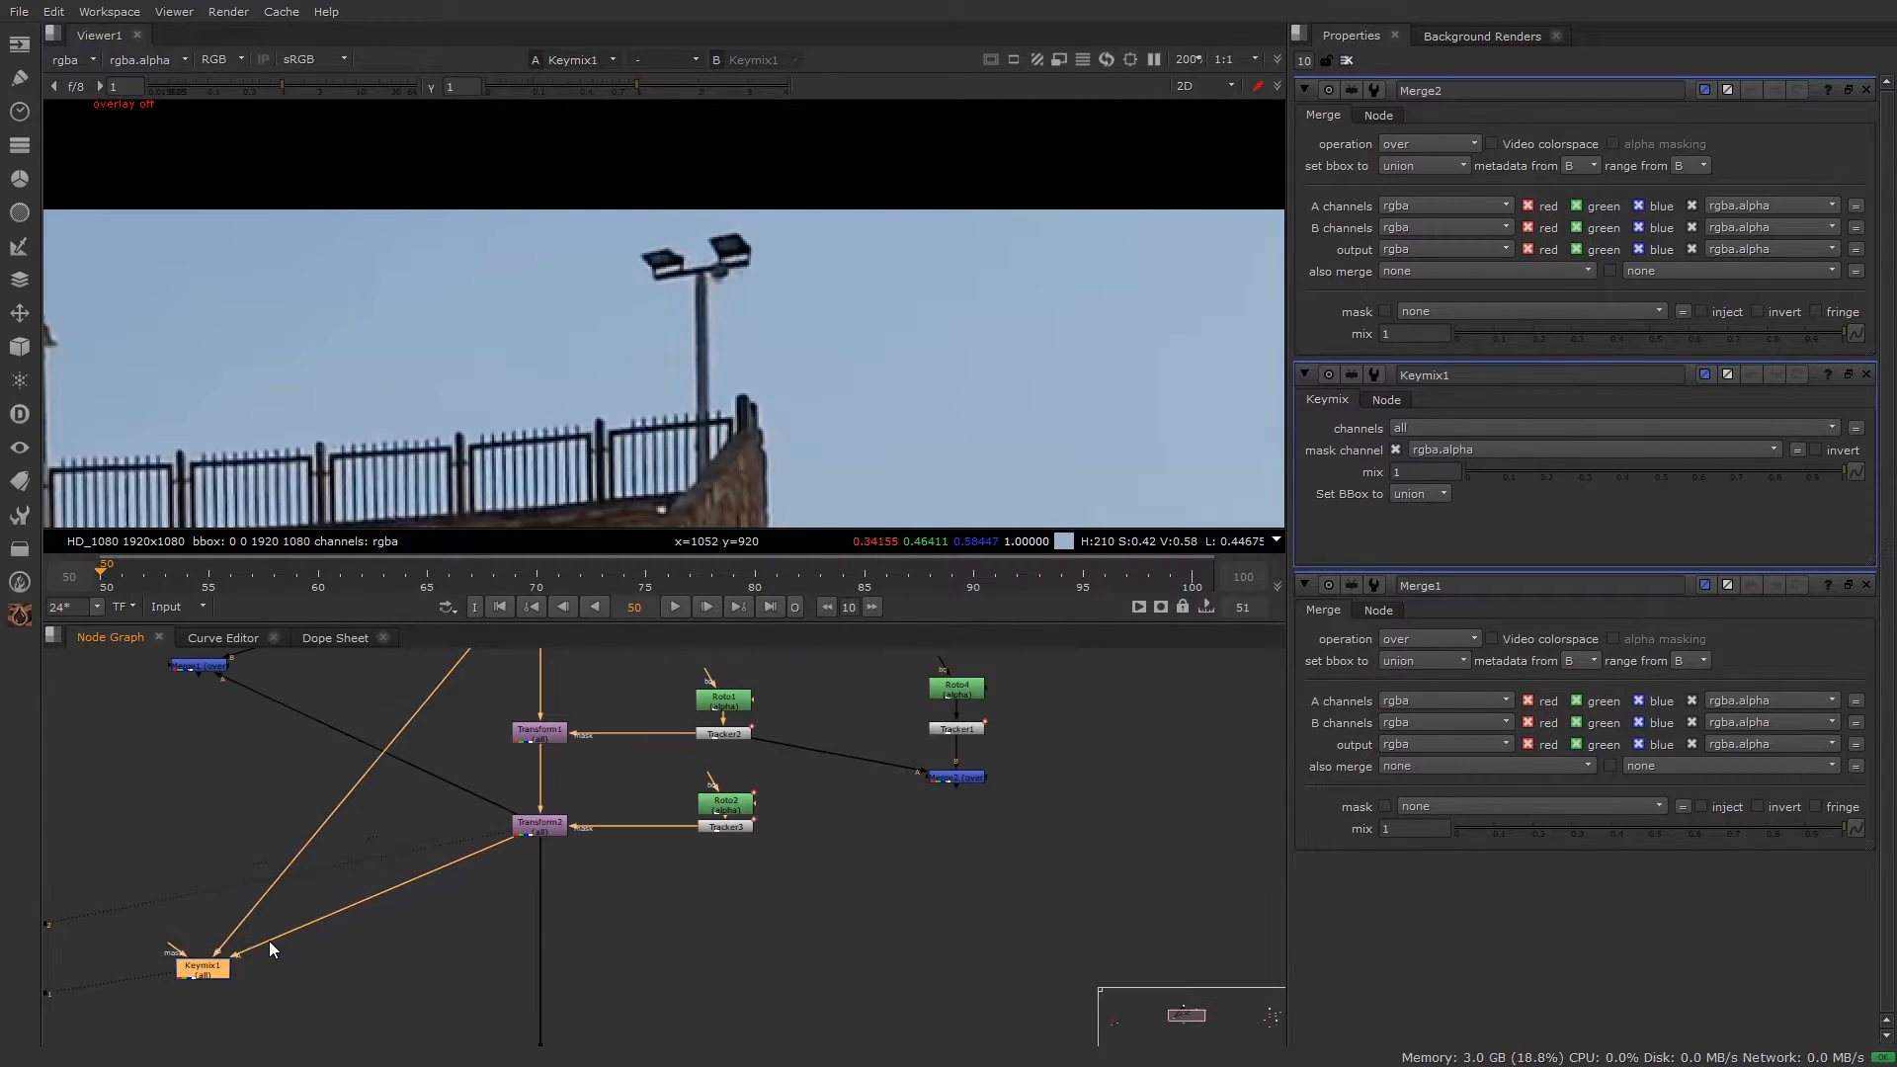
pyautogui.moveTo(180, 947); pyautogui.dragTo(958, 778)
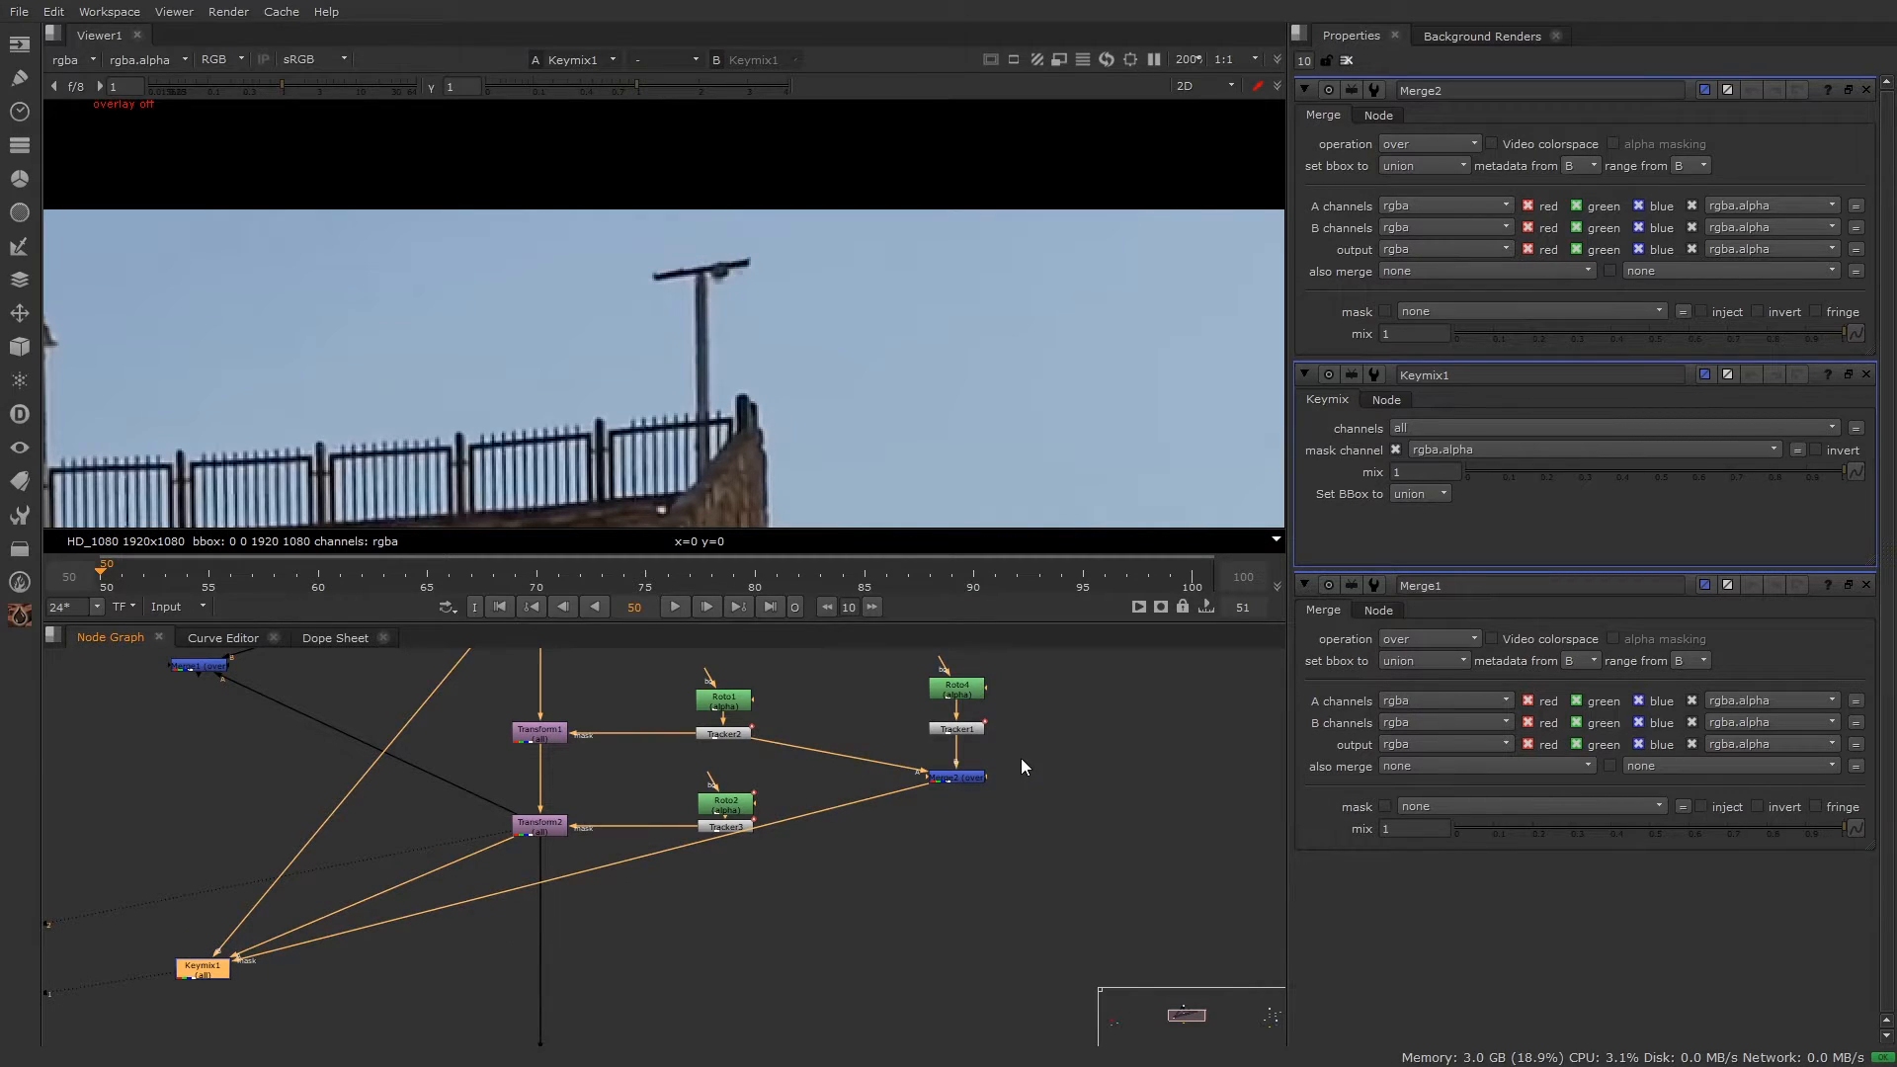
# Step: Reposition Keymix1 in the graph and select Merge1 to inspect it
pyautogui.scroll(1, 377, 932)
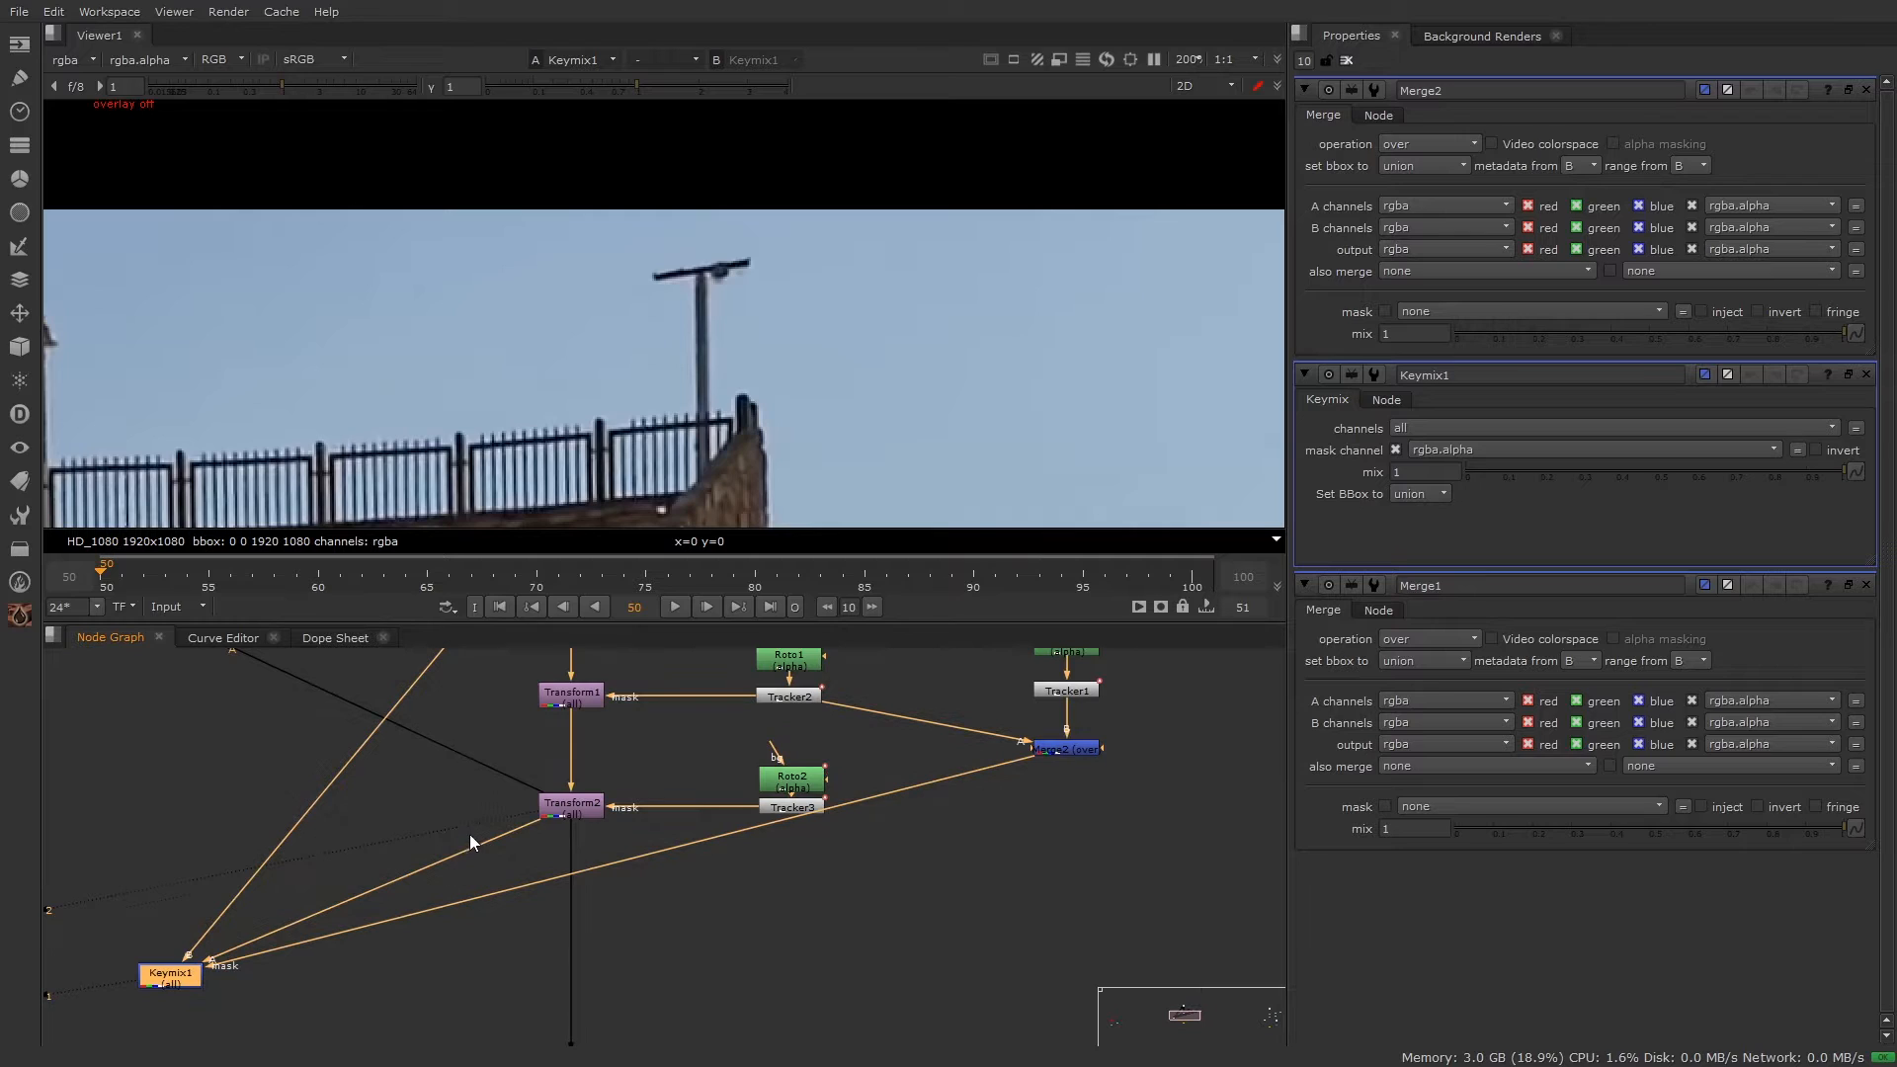
pyautogui.scroll(-2, 516, 914)
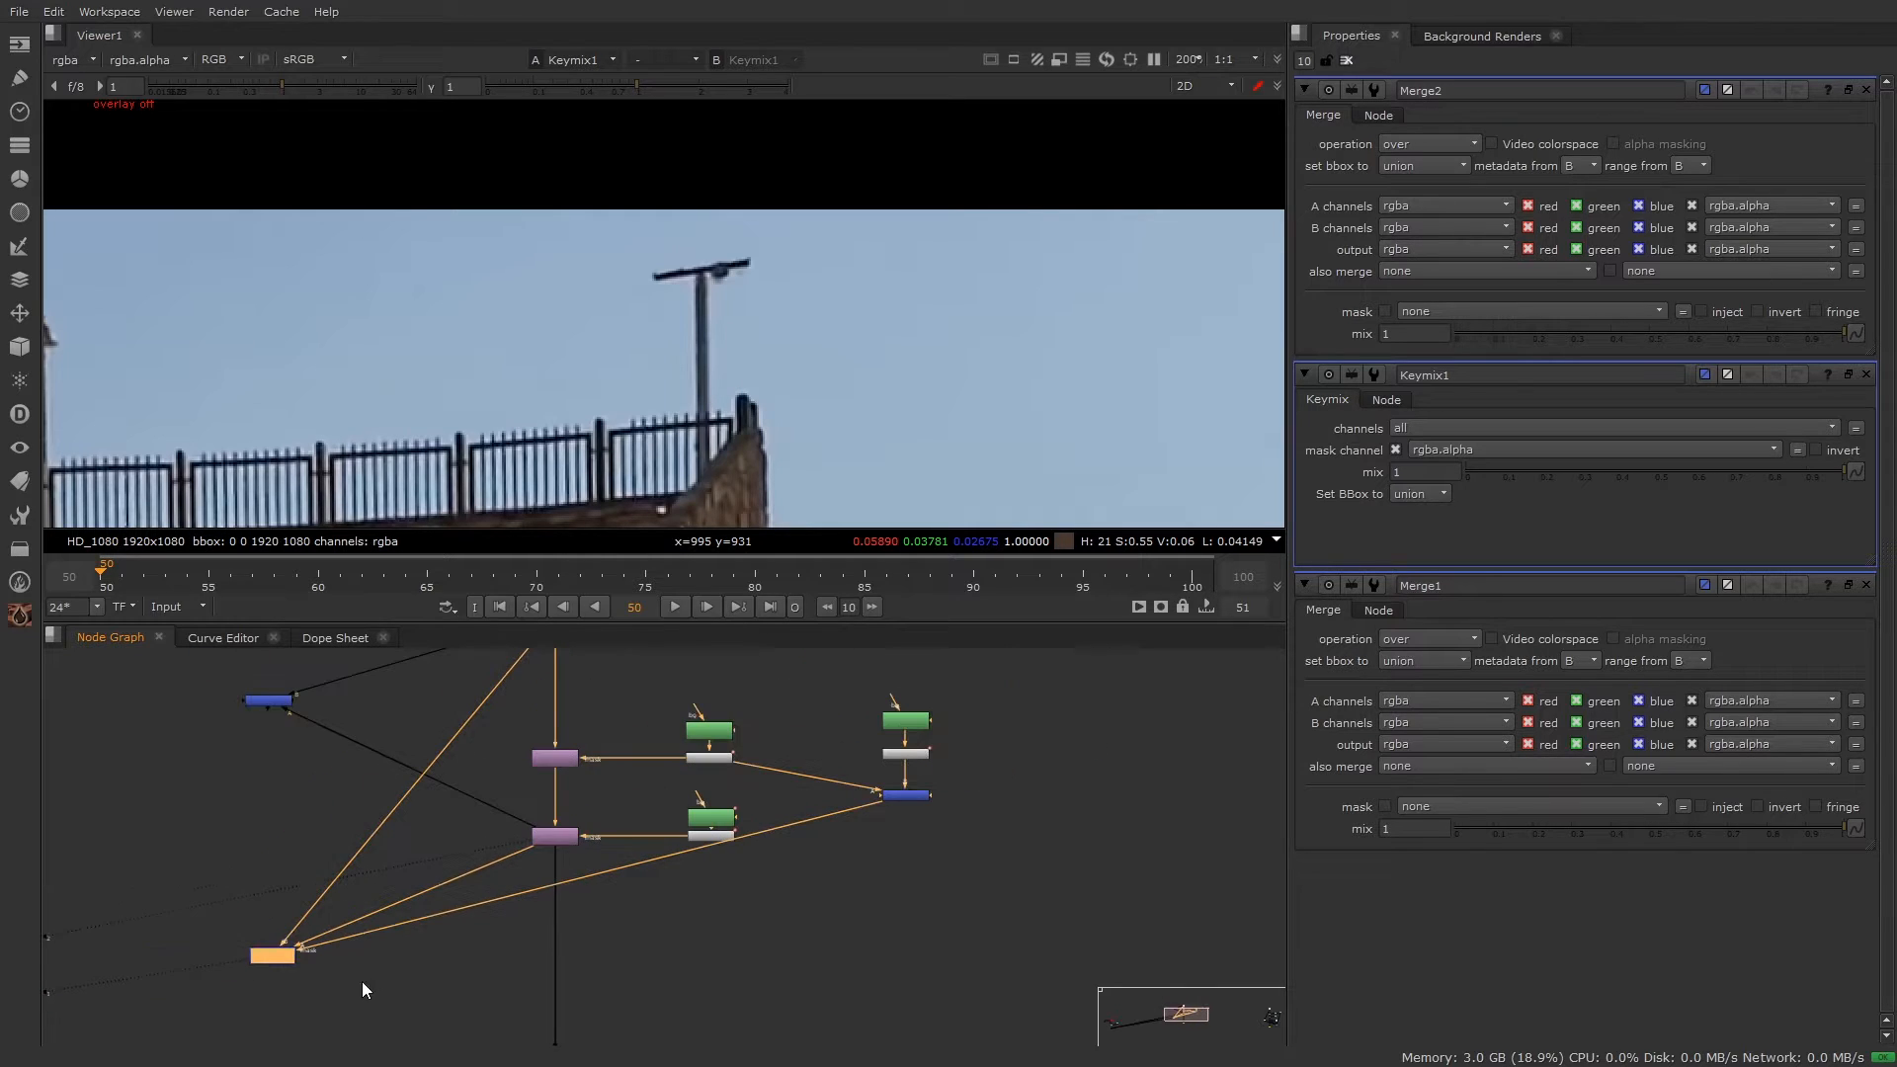
pyautogui.moveTo(287, 963); pyautogui.dragTo(400, 925)
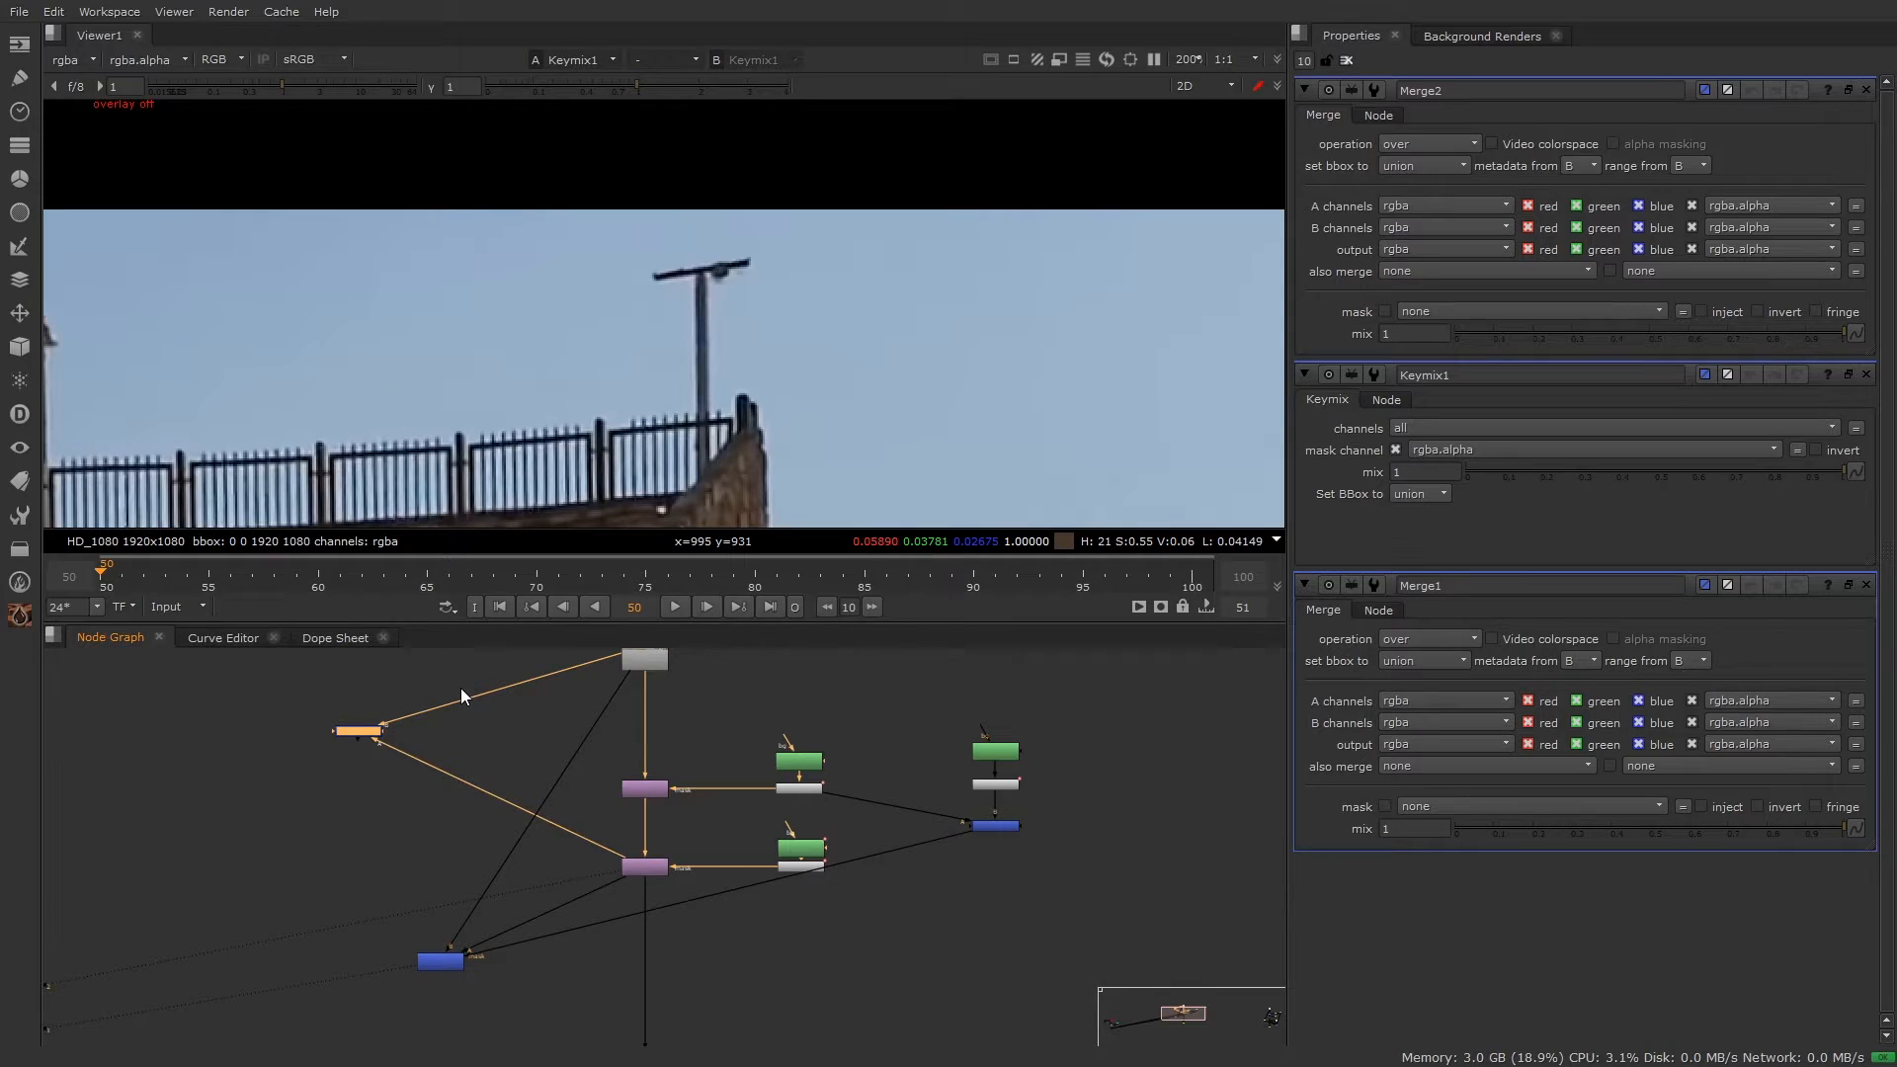
pyautogui.scroll(3, 460, 687)
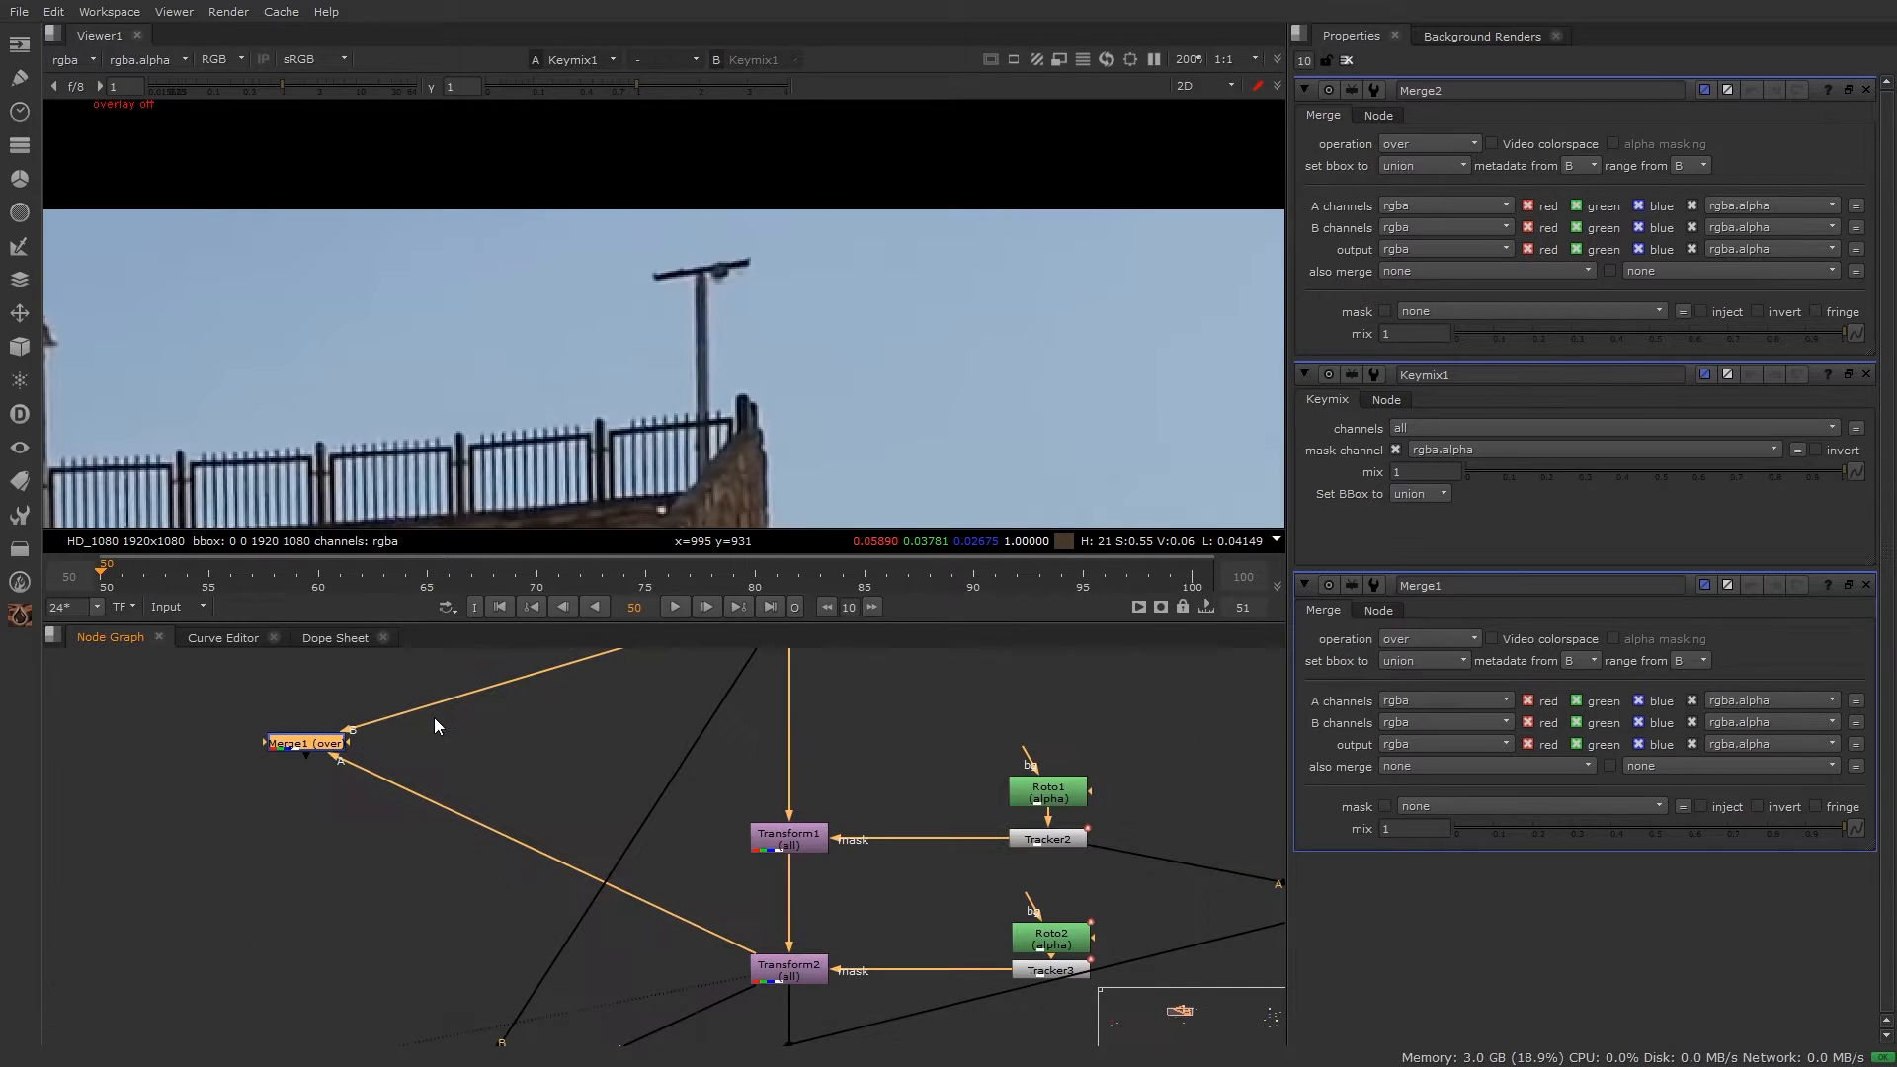
pyautogui.click(316, 743)
pyautogui.scroll(-3, 670, 822)
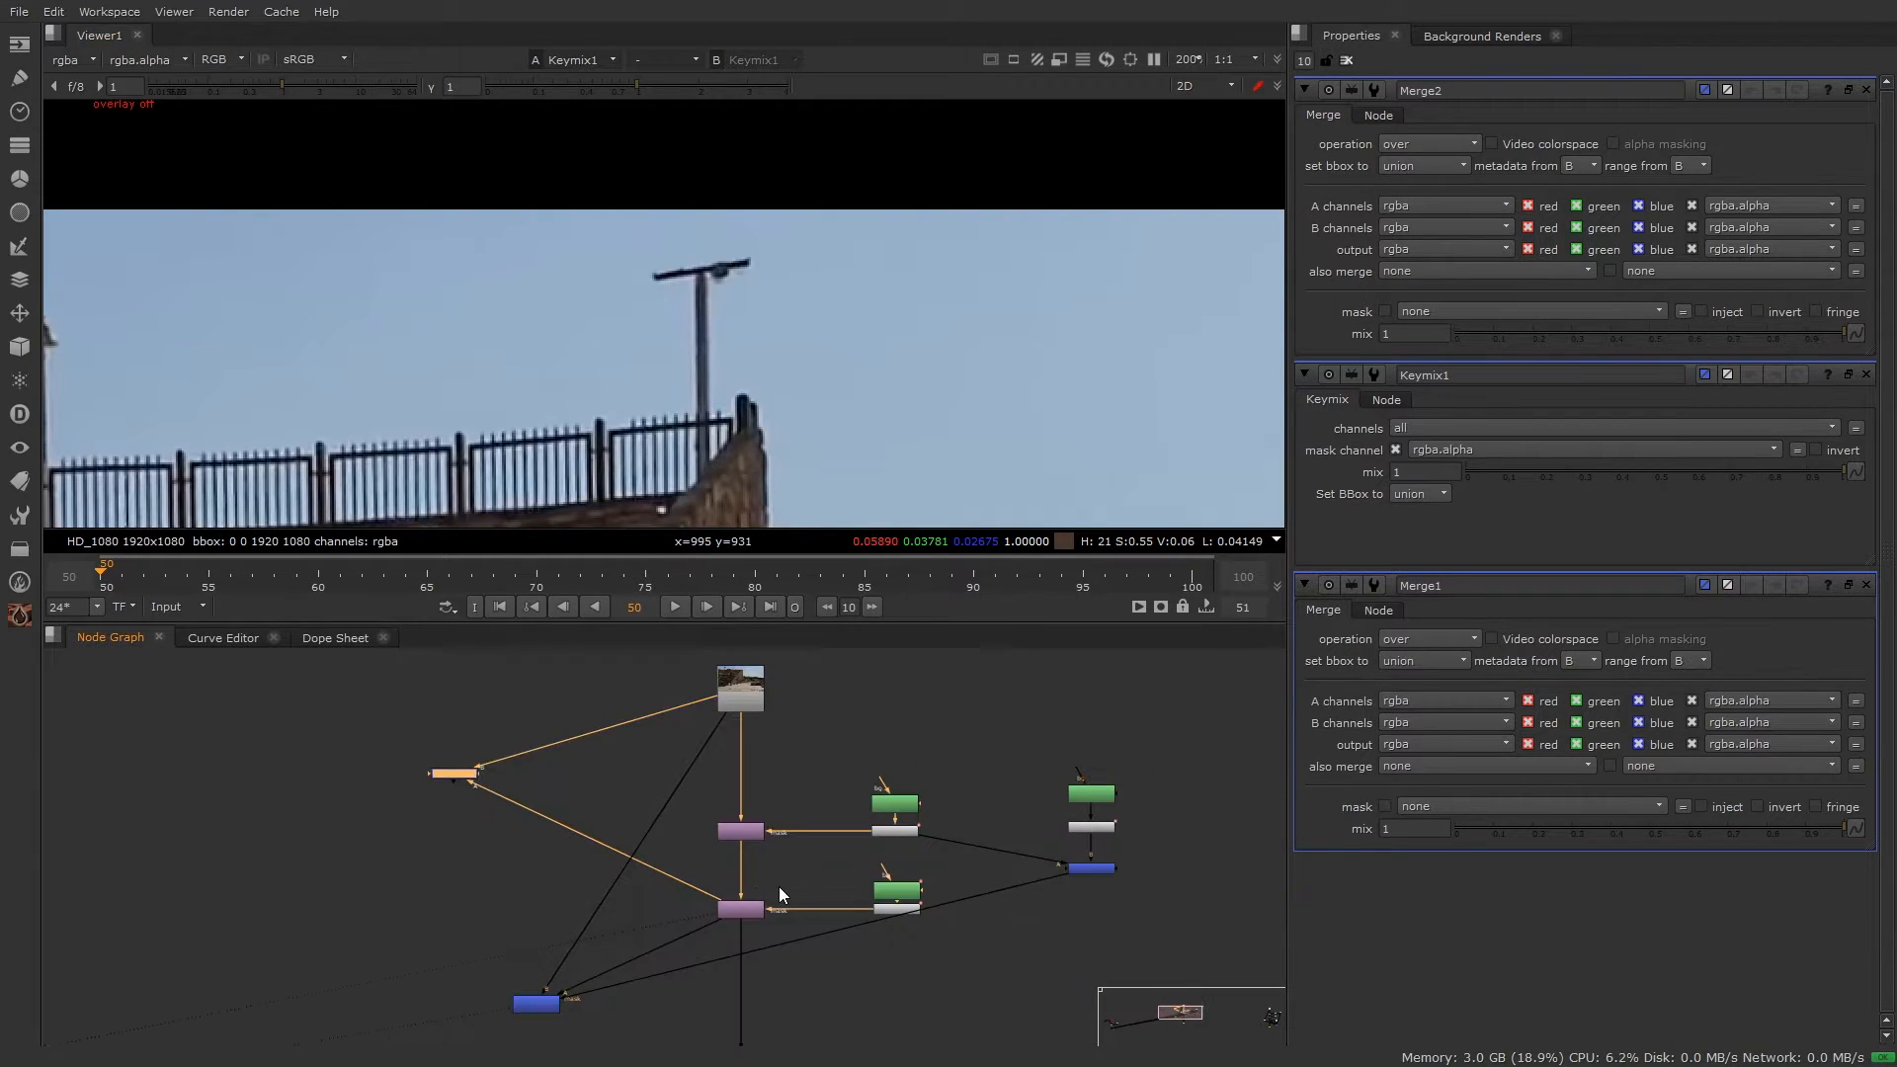
pyautogui.moveTo(729, 917); pyautogui.dragTo(750, 833, button='middle')
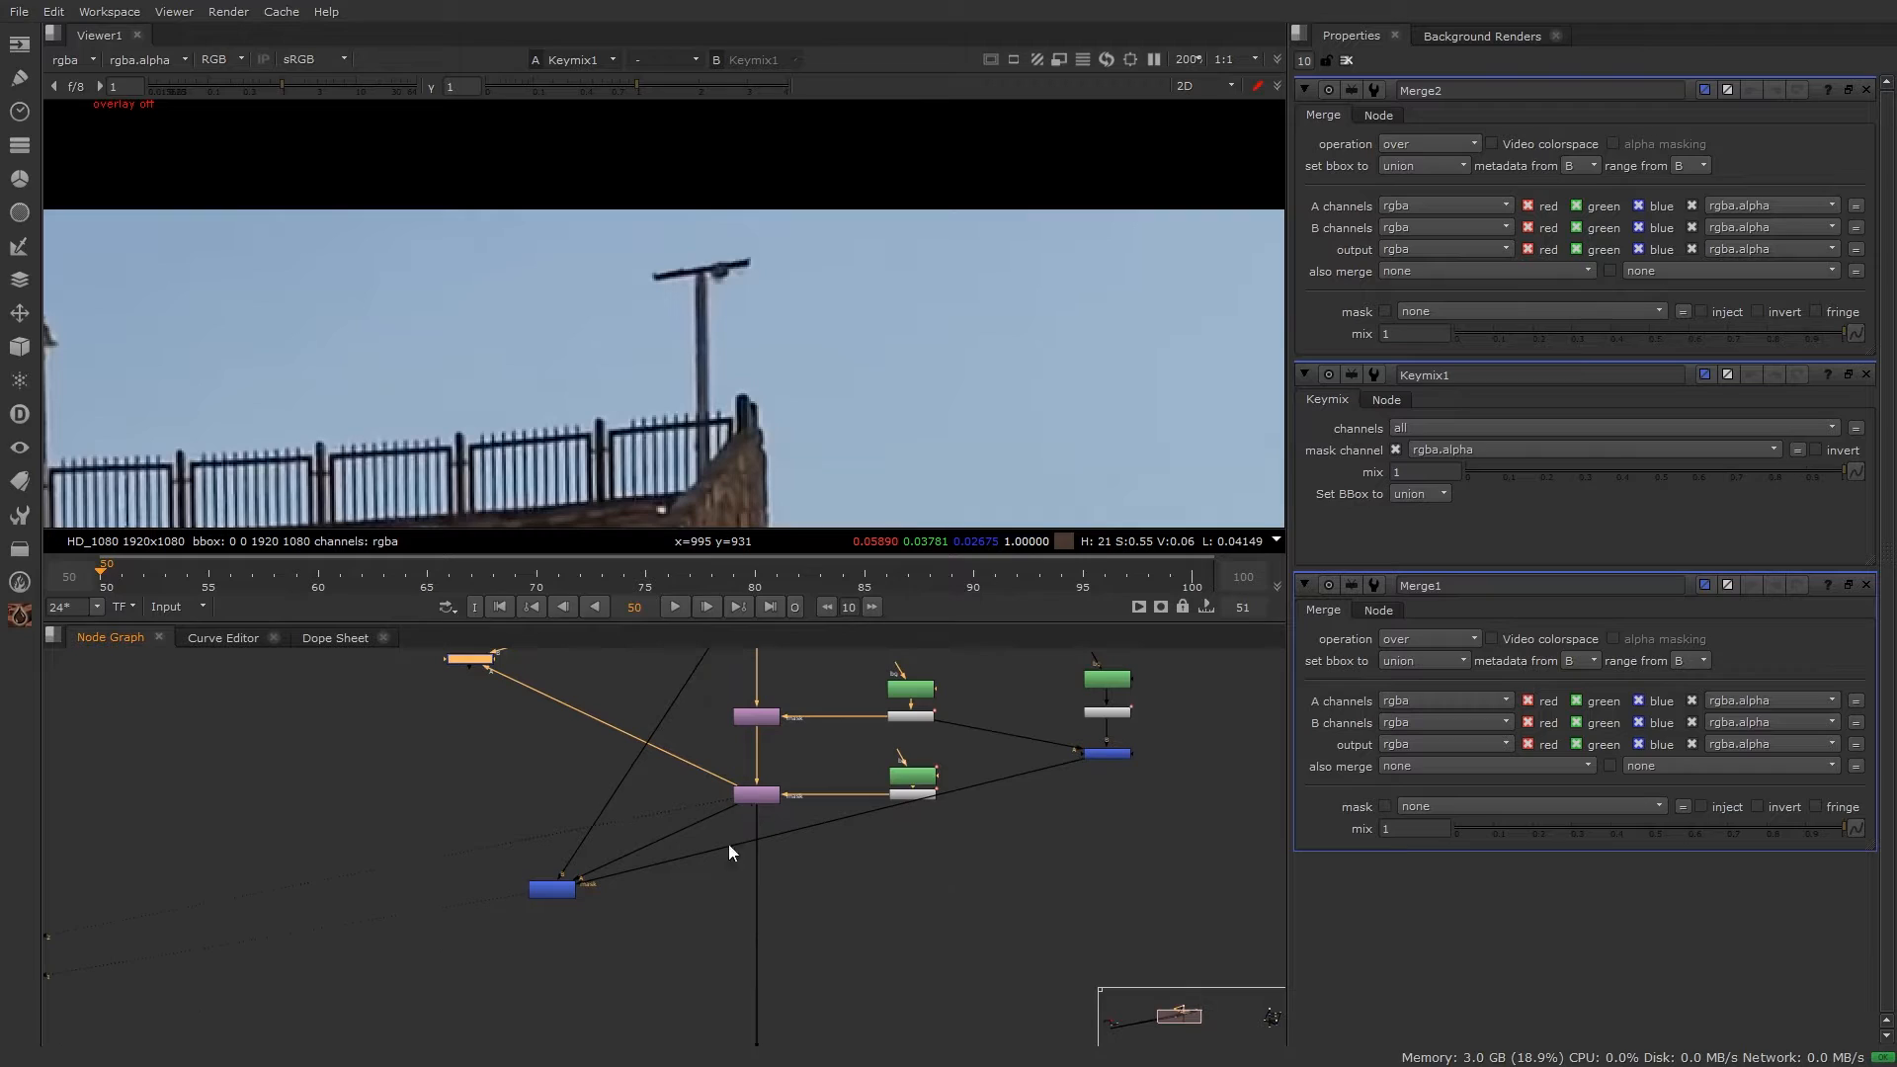
pyautogui.scroll(3, 556, 897)
# Step: Shift Keymix1 slightly left in the tree and clear the selection
pyautogui.moveTo(556, 893); pyautogui.dragTo(540, 881)
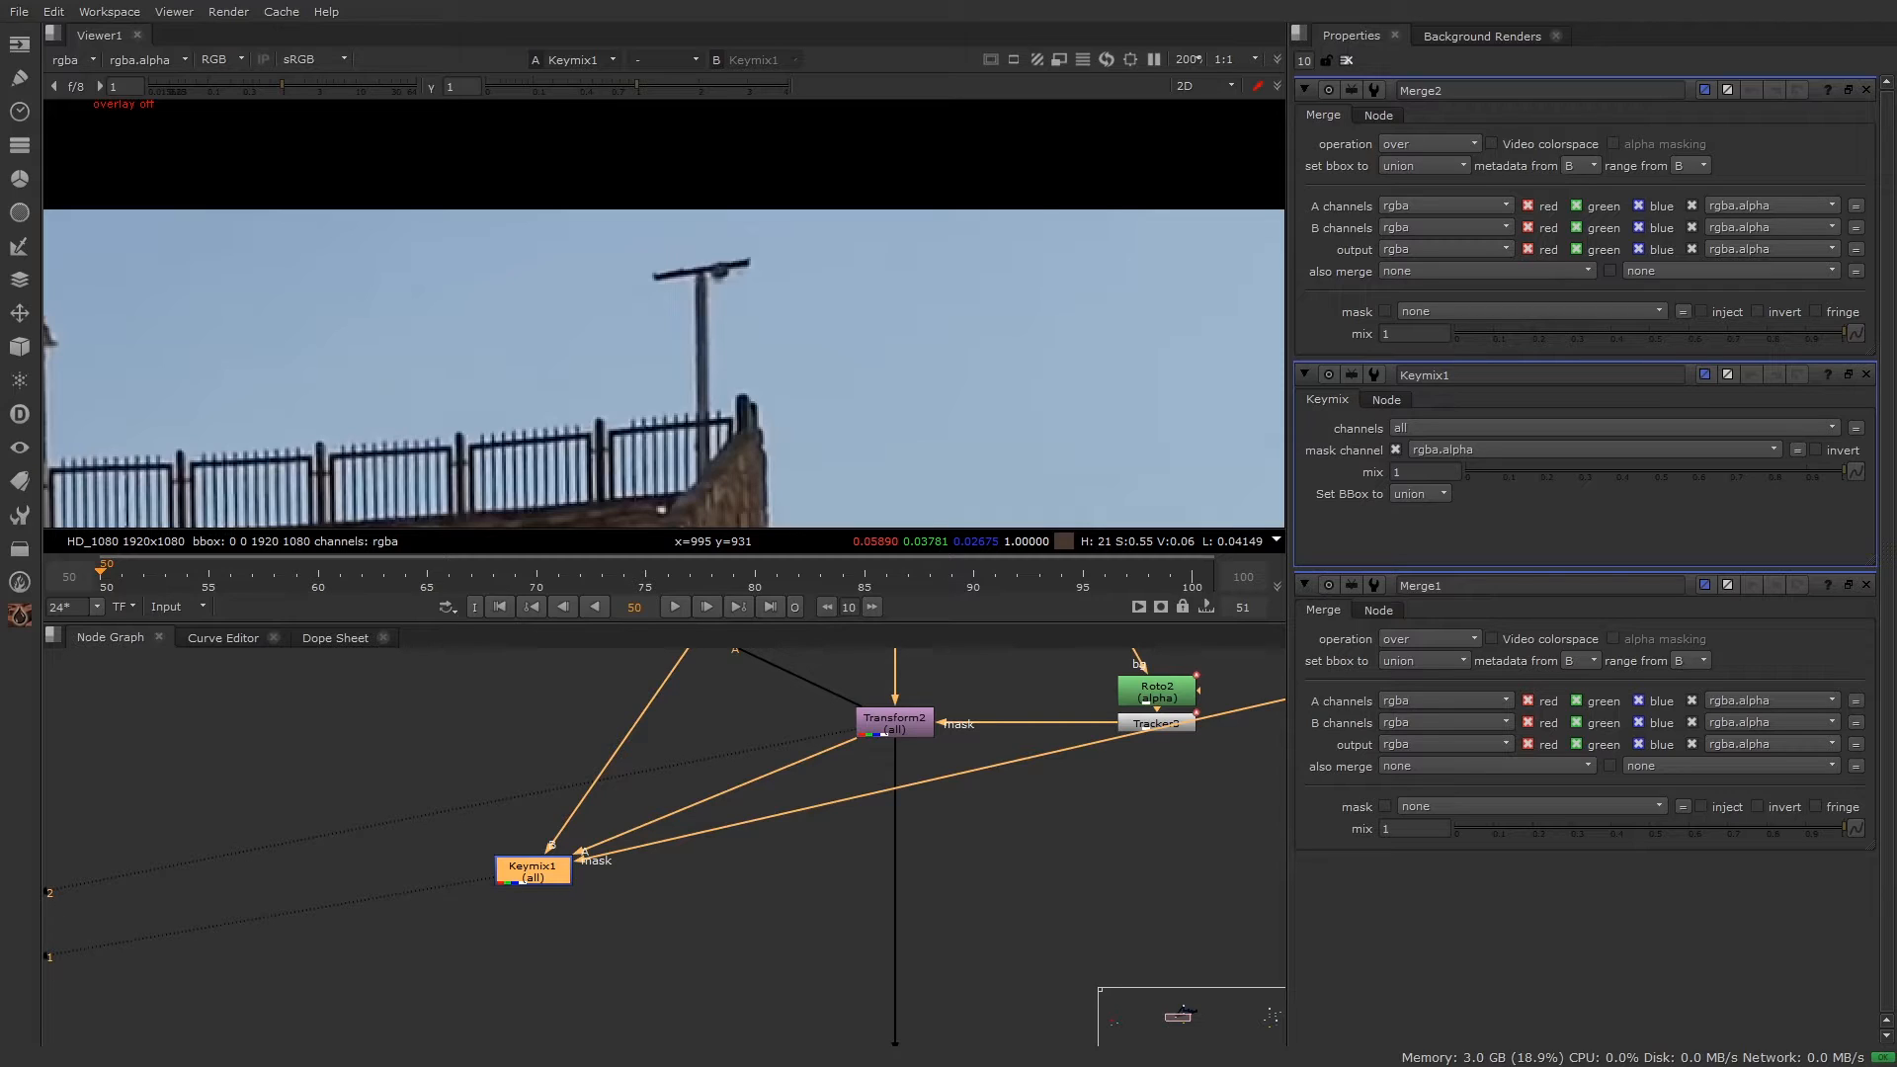
pyautogui.scroll(-3, 939, 873)
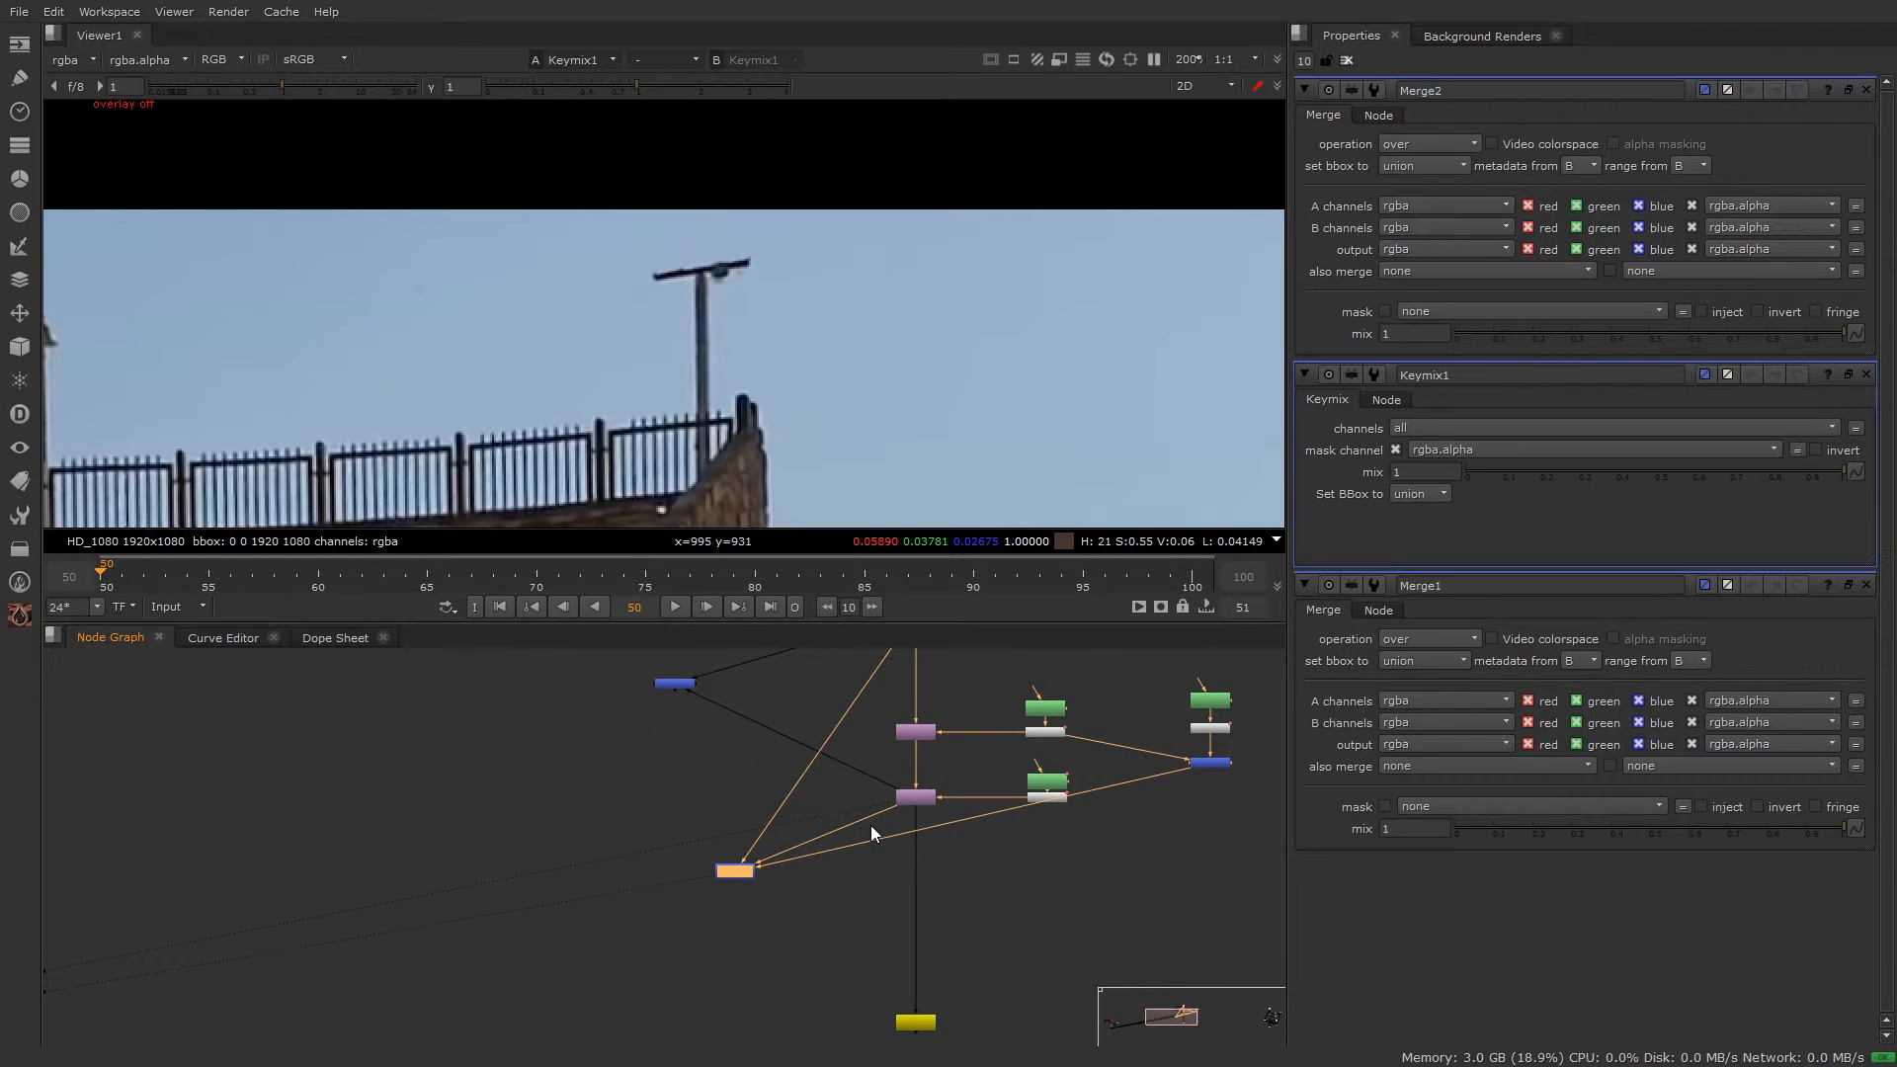
pyautogui.moveTo(854, 862); pyautogui.dragTo(808, 908, button='middle')
pyautogui.scroll(2, 691, 917)
pyautogui.moveTo(694, 924); pyautogui.dragTo(641, 923)
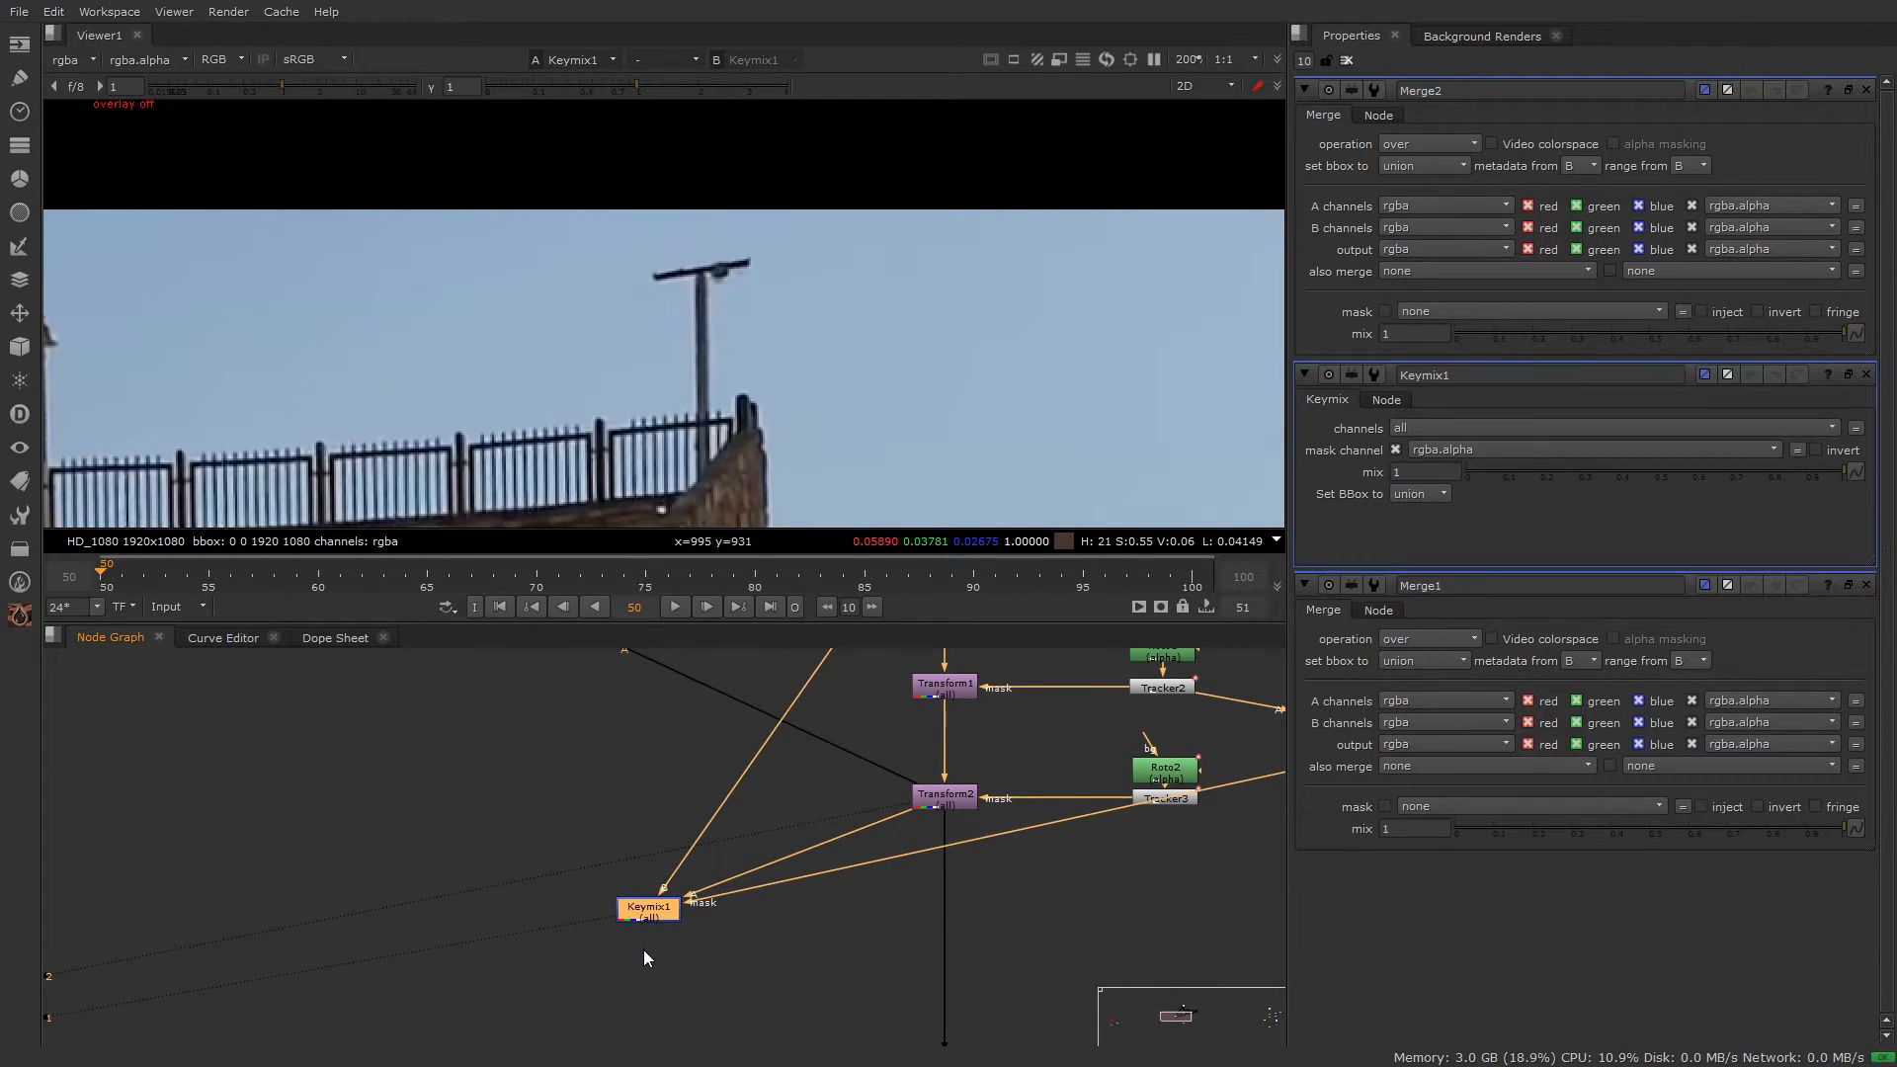
pyautogui.moveTo(689, 835); pyautogui.dragTo(696, 966, button='middle')
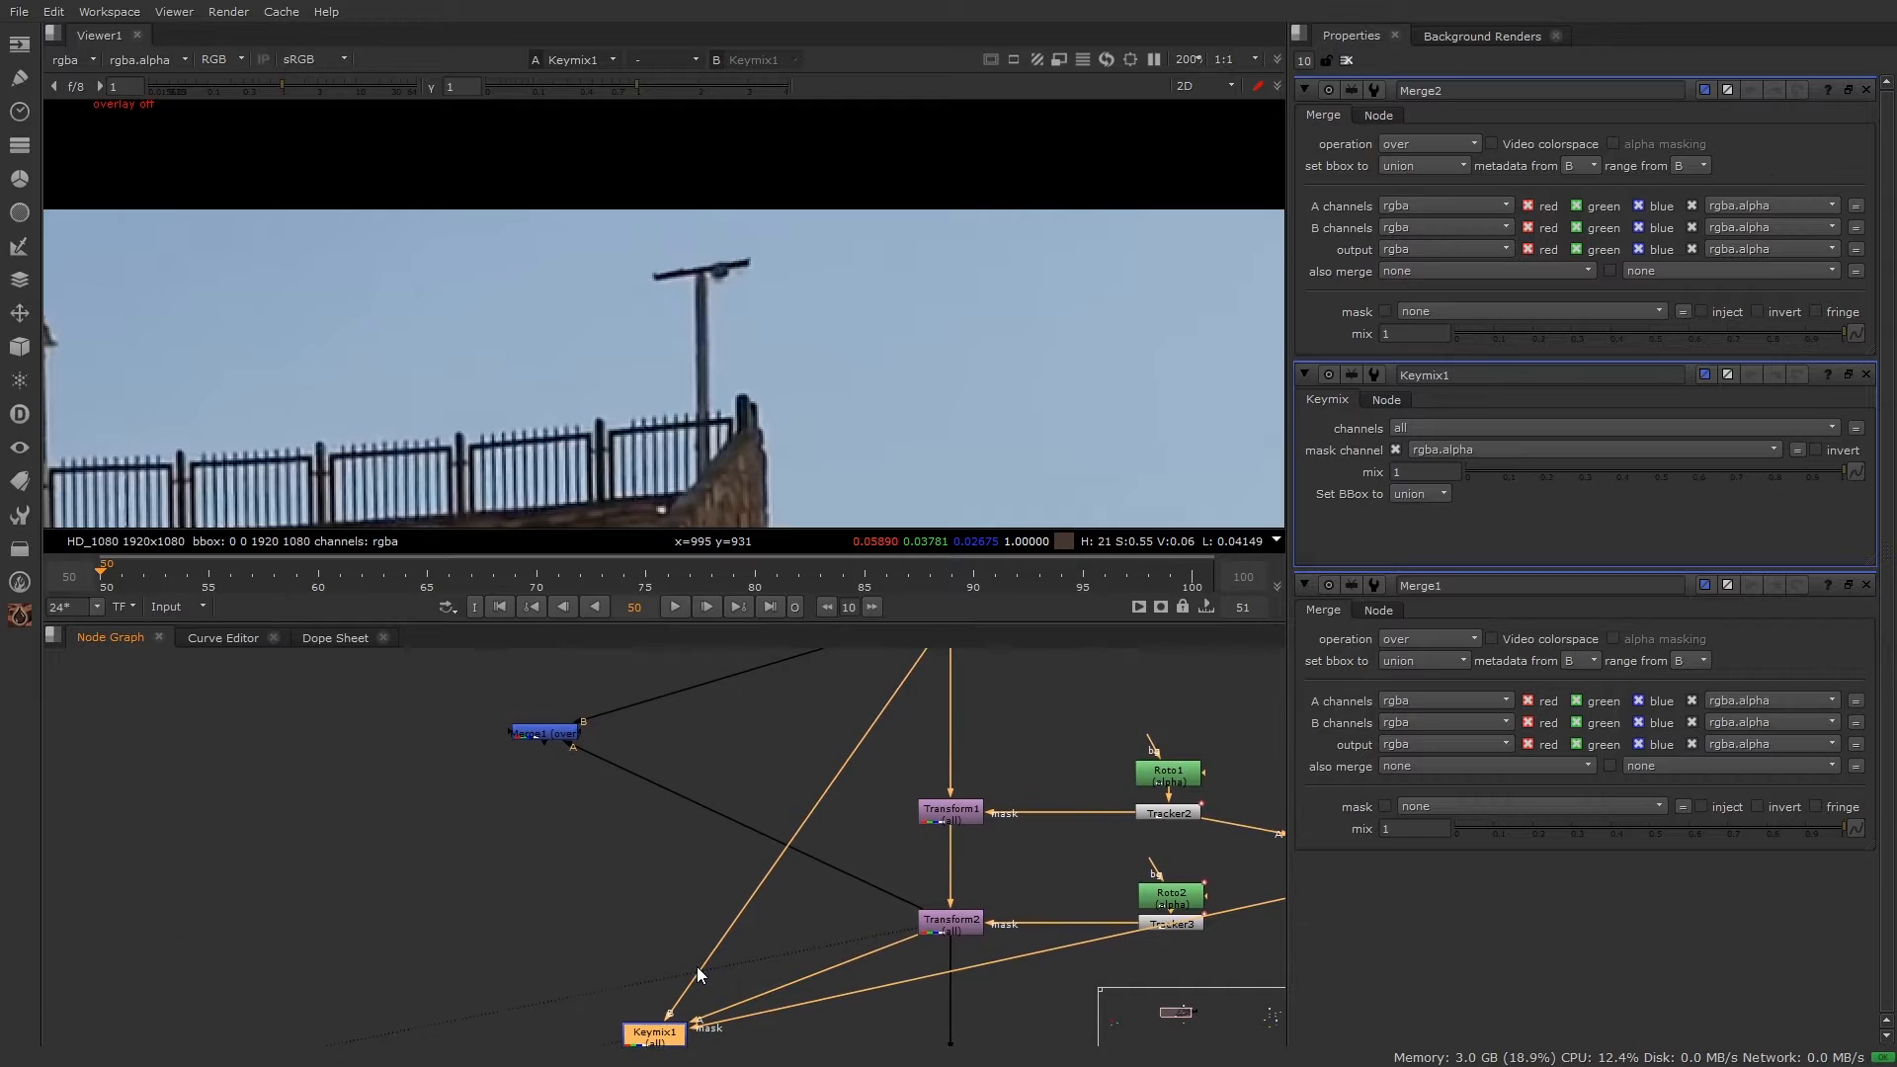
pyautogui.scroll(-1, 696, 966)
pyautogui.click(533, 750)
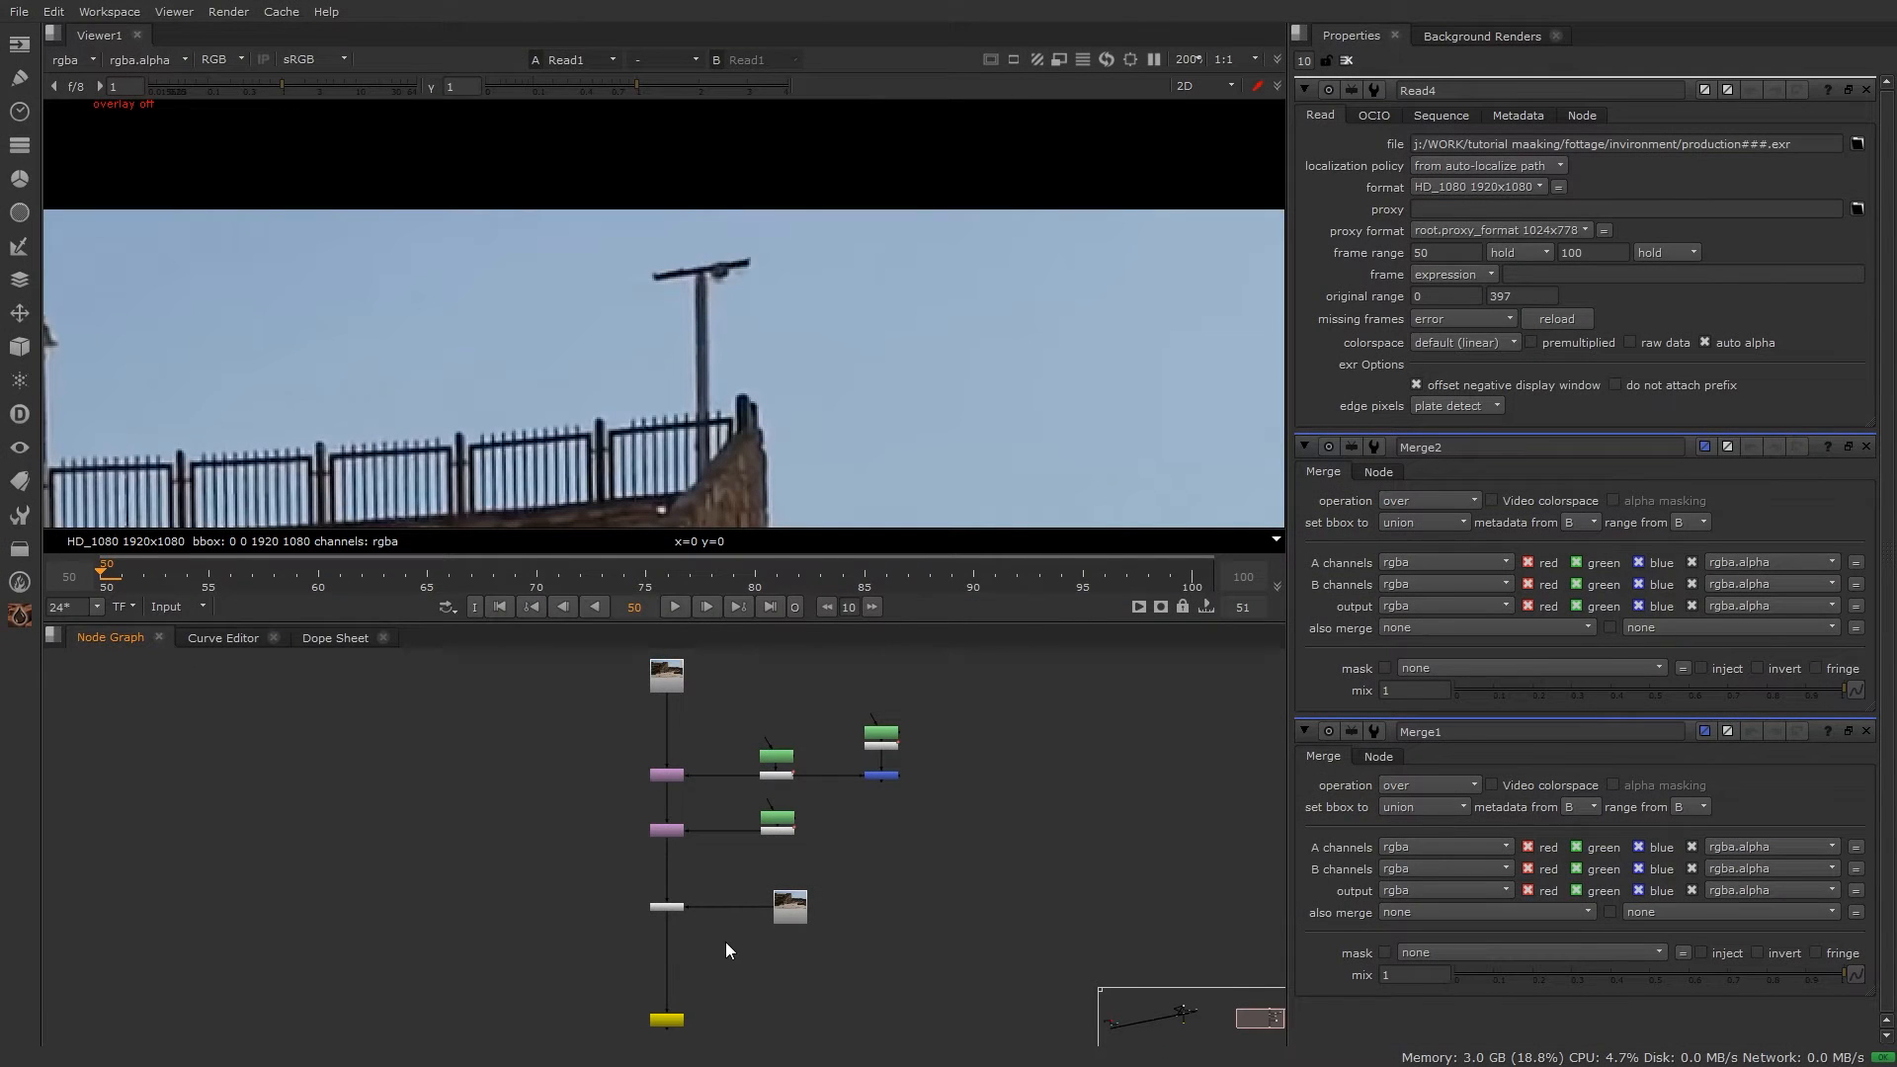
# Step: View Transform5's output in the viewer
pyautogui.scroll(5, 691, 941)
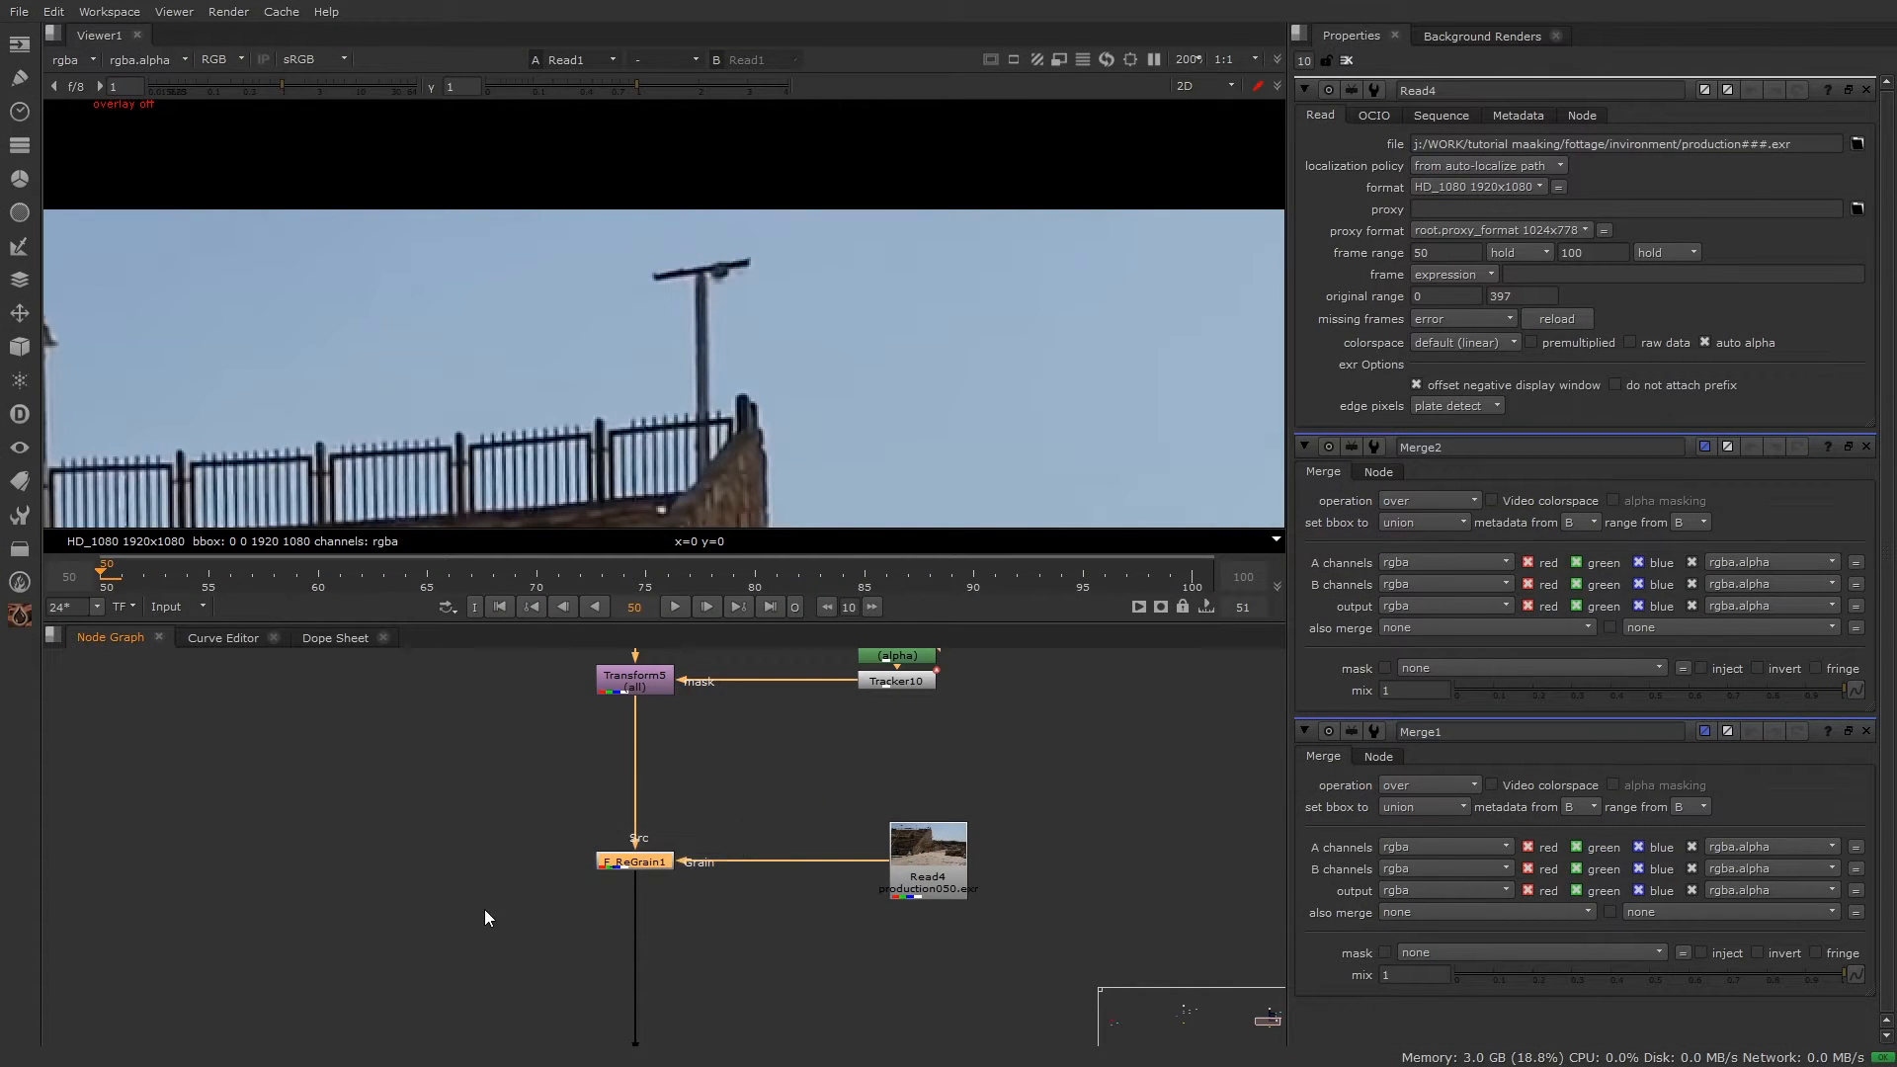
pyautogui.scroll(-4, 737, 701)
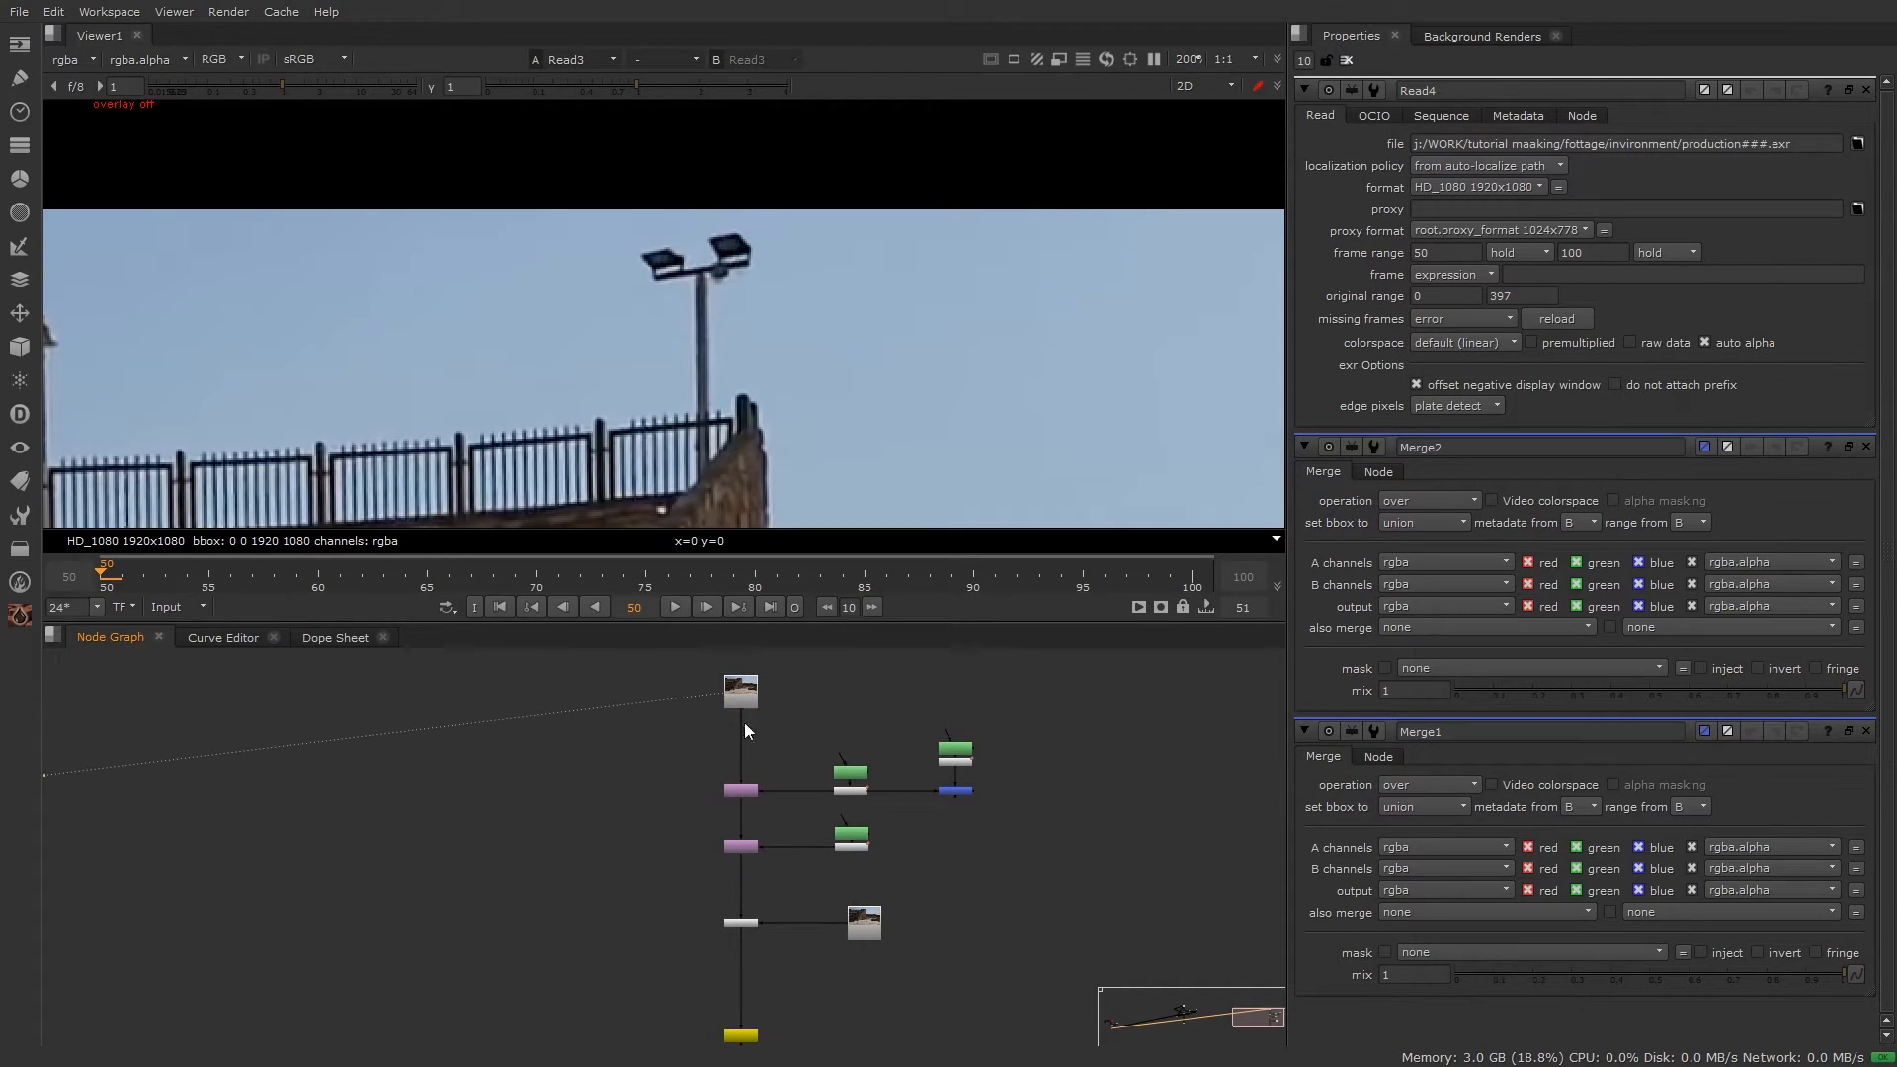
pyautogui.scroll(3, 765, 855)
pyautogui.moveTo(800, 792); pyautogui.dragTo(627, 873)
pyautogui.press('1')
pyautogui.click(658, 859)
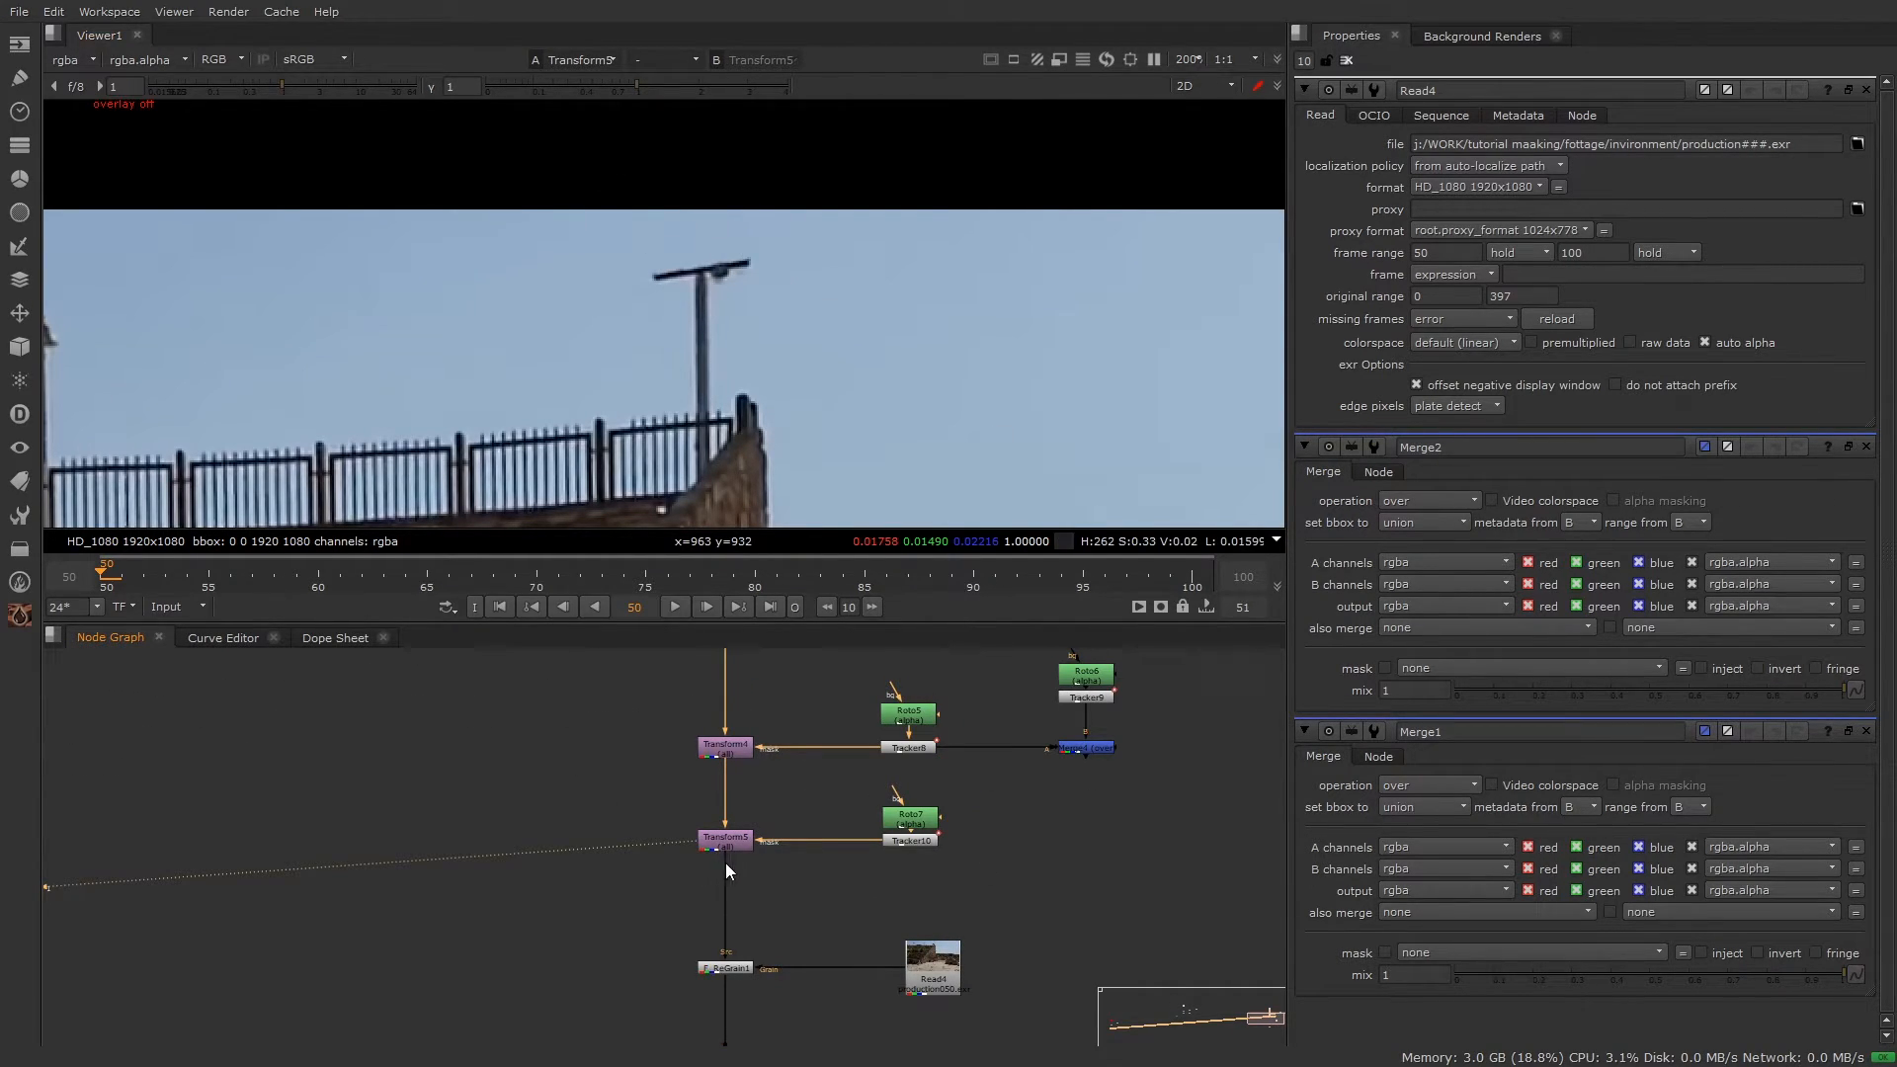
pyautogui.moveTo(646, 683); pyautogui.dragTo(776, 883)
pyautogui.click(790, 901)
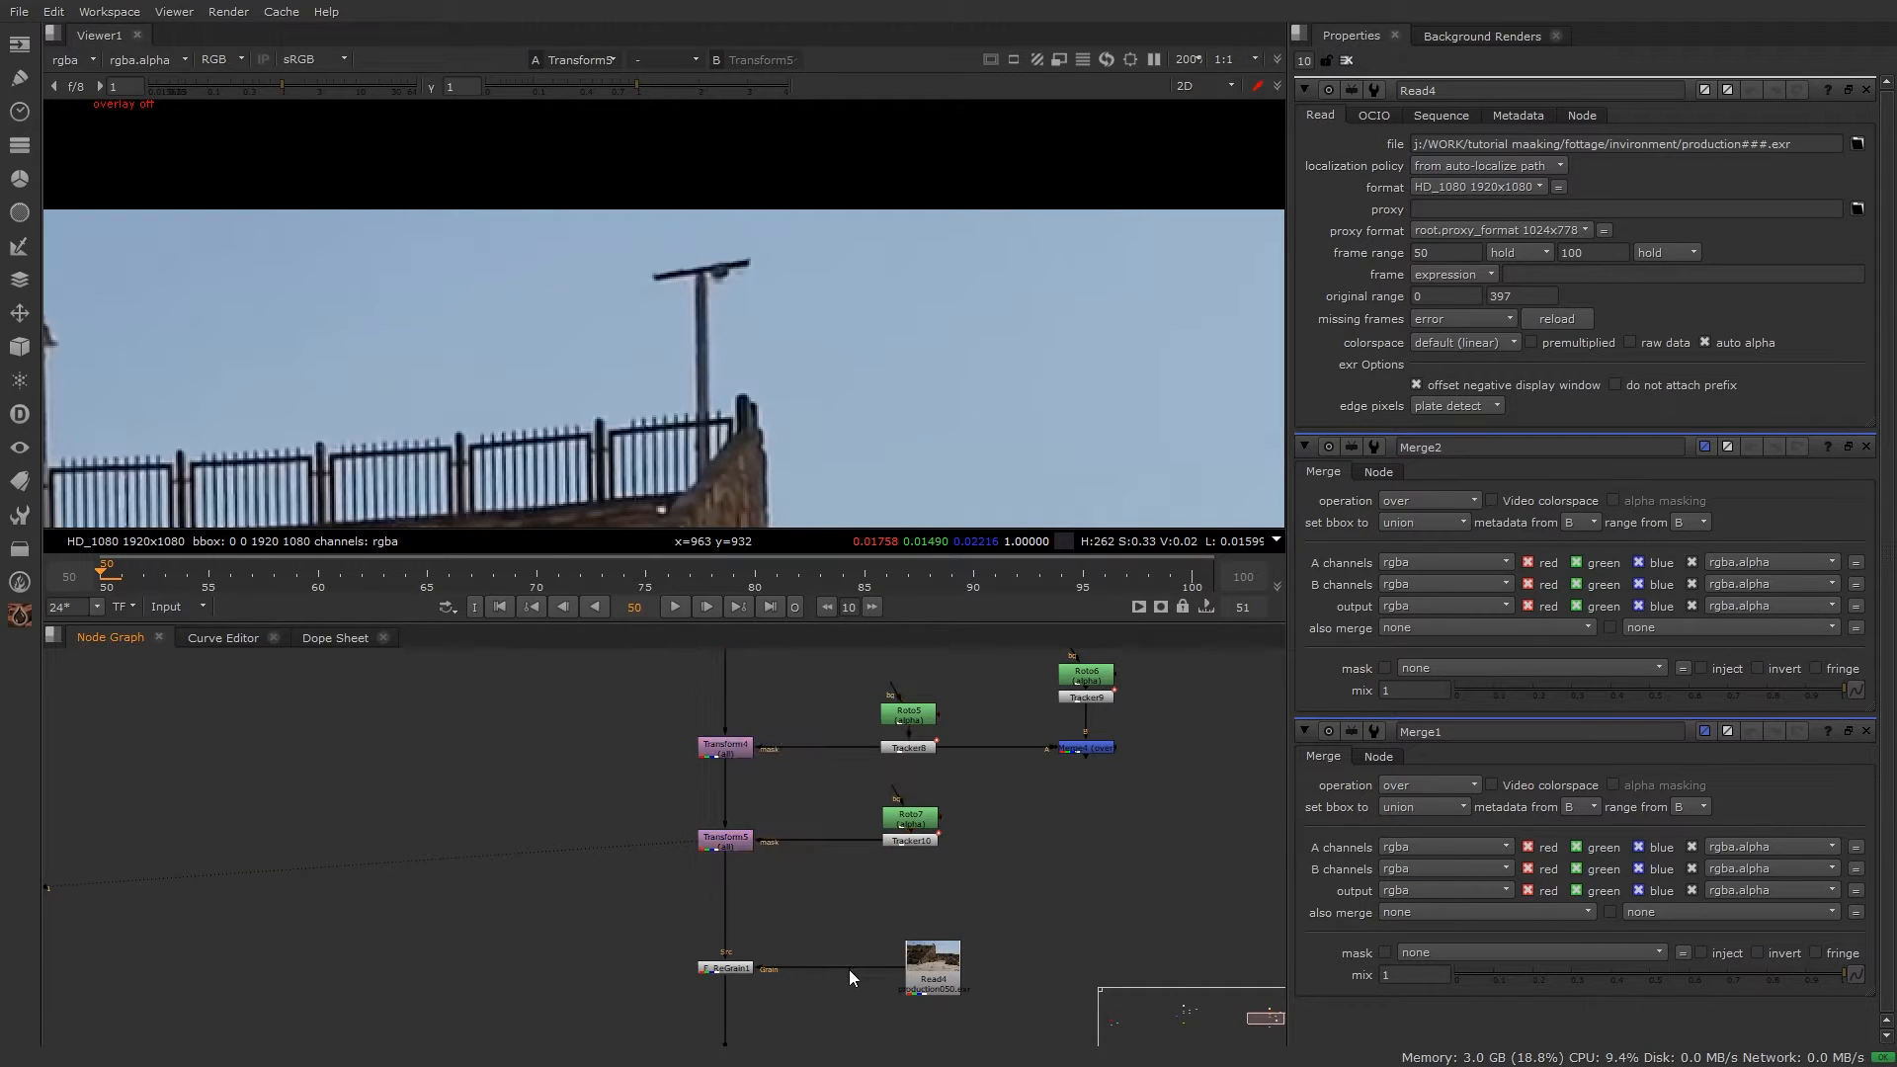
# Step: View F_ReGrain1's output and centre the graph on it
pyautogui.moveTo(756, 1022); pyautogui.dragTo(816, 838, button='middle')
pyautogui.scroll(2, 816, 837)
pyautogui.moveTo(871, 689); pyautogui.dragTo(654, 819)
pyautogui.press('1')
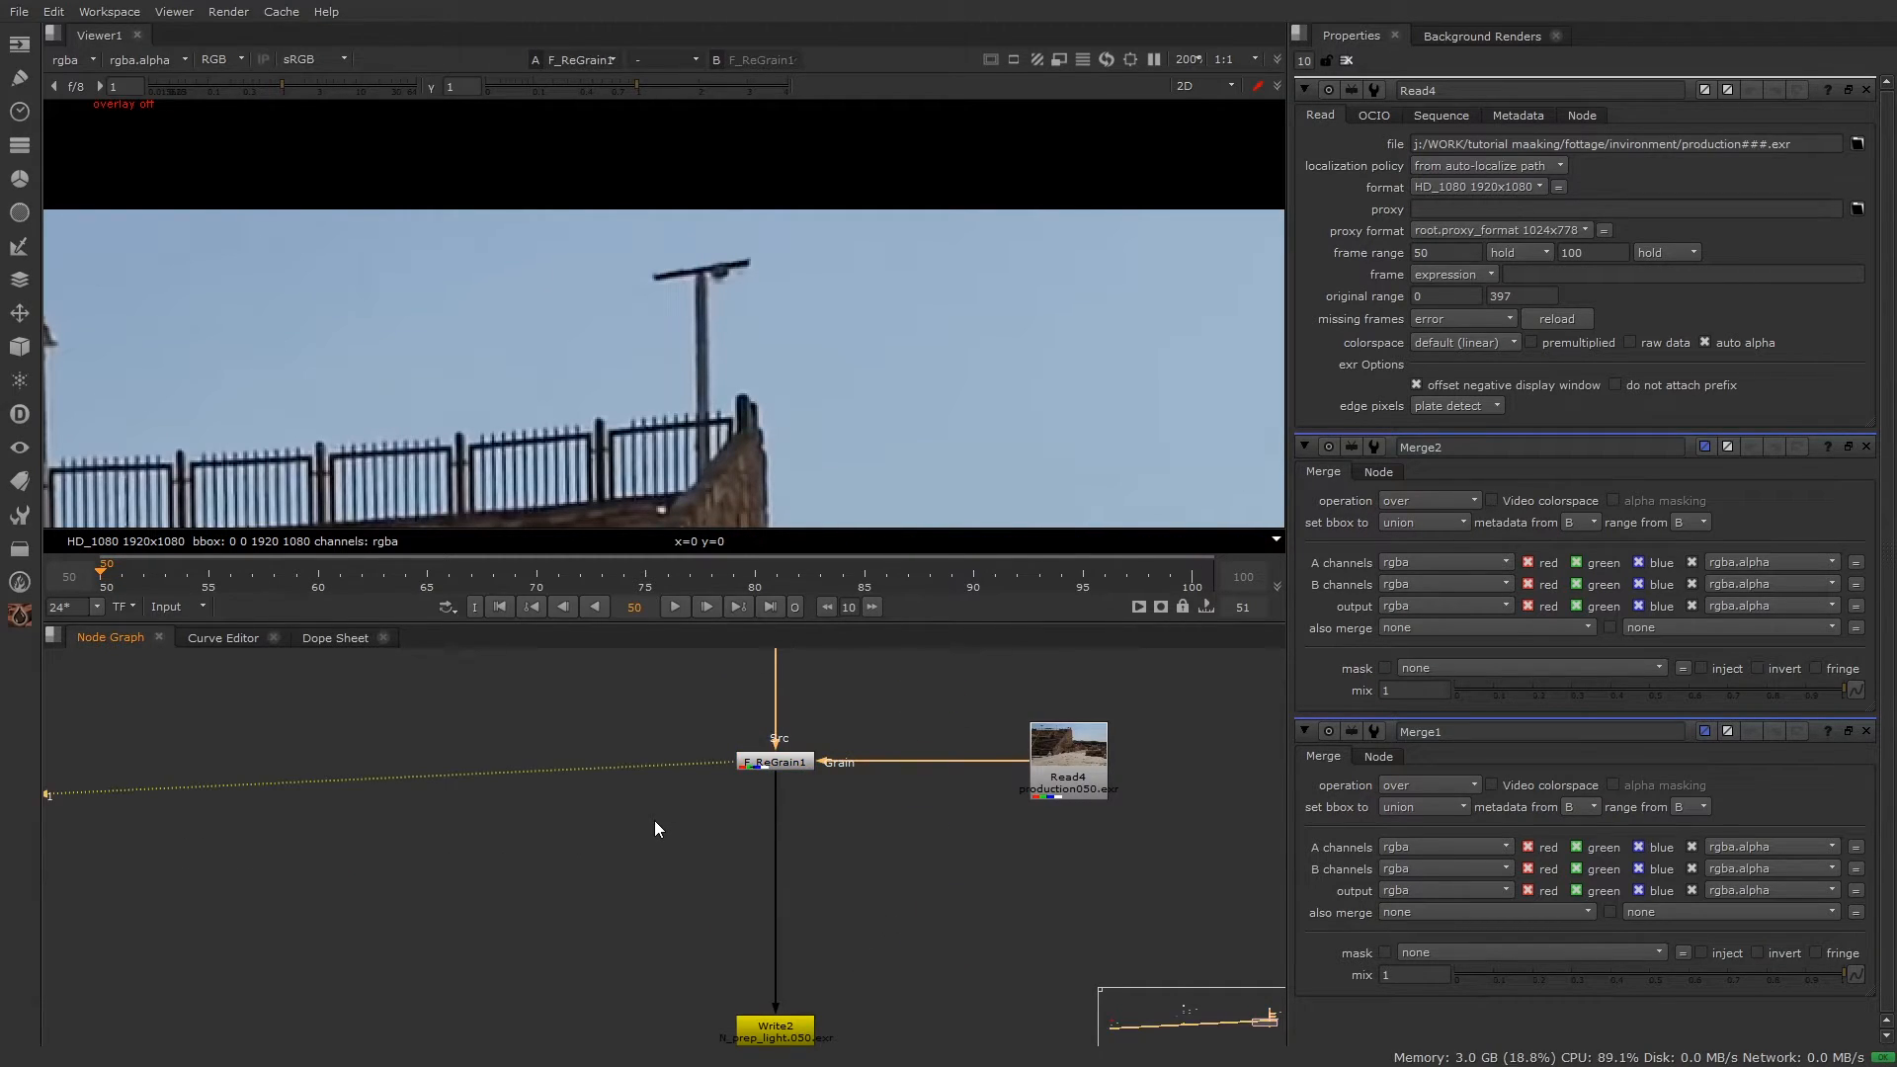
pyautogui.scroll(1, 887, 816)
pyautogui.moveTo(908, 772); pyautogui.dragTo(602, 954)
pyautogui.click(806, 836)
pyautogui.moveTo(903, 793); pyautogui.dragTo(608, 930)
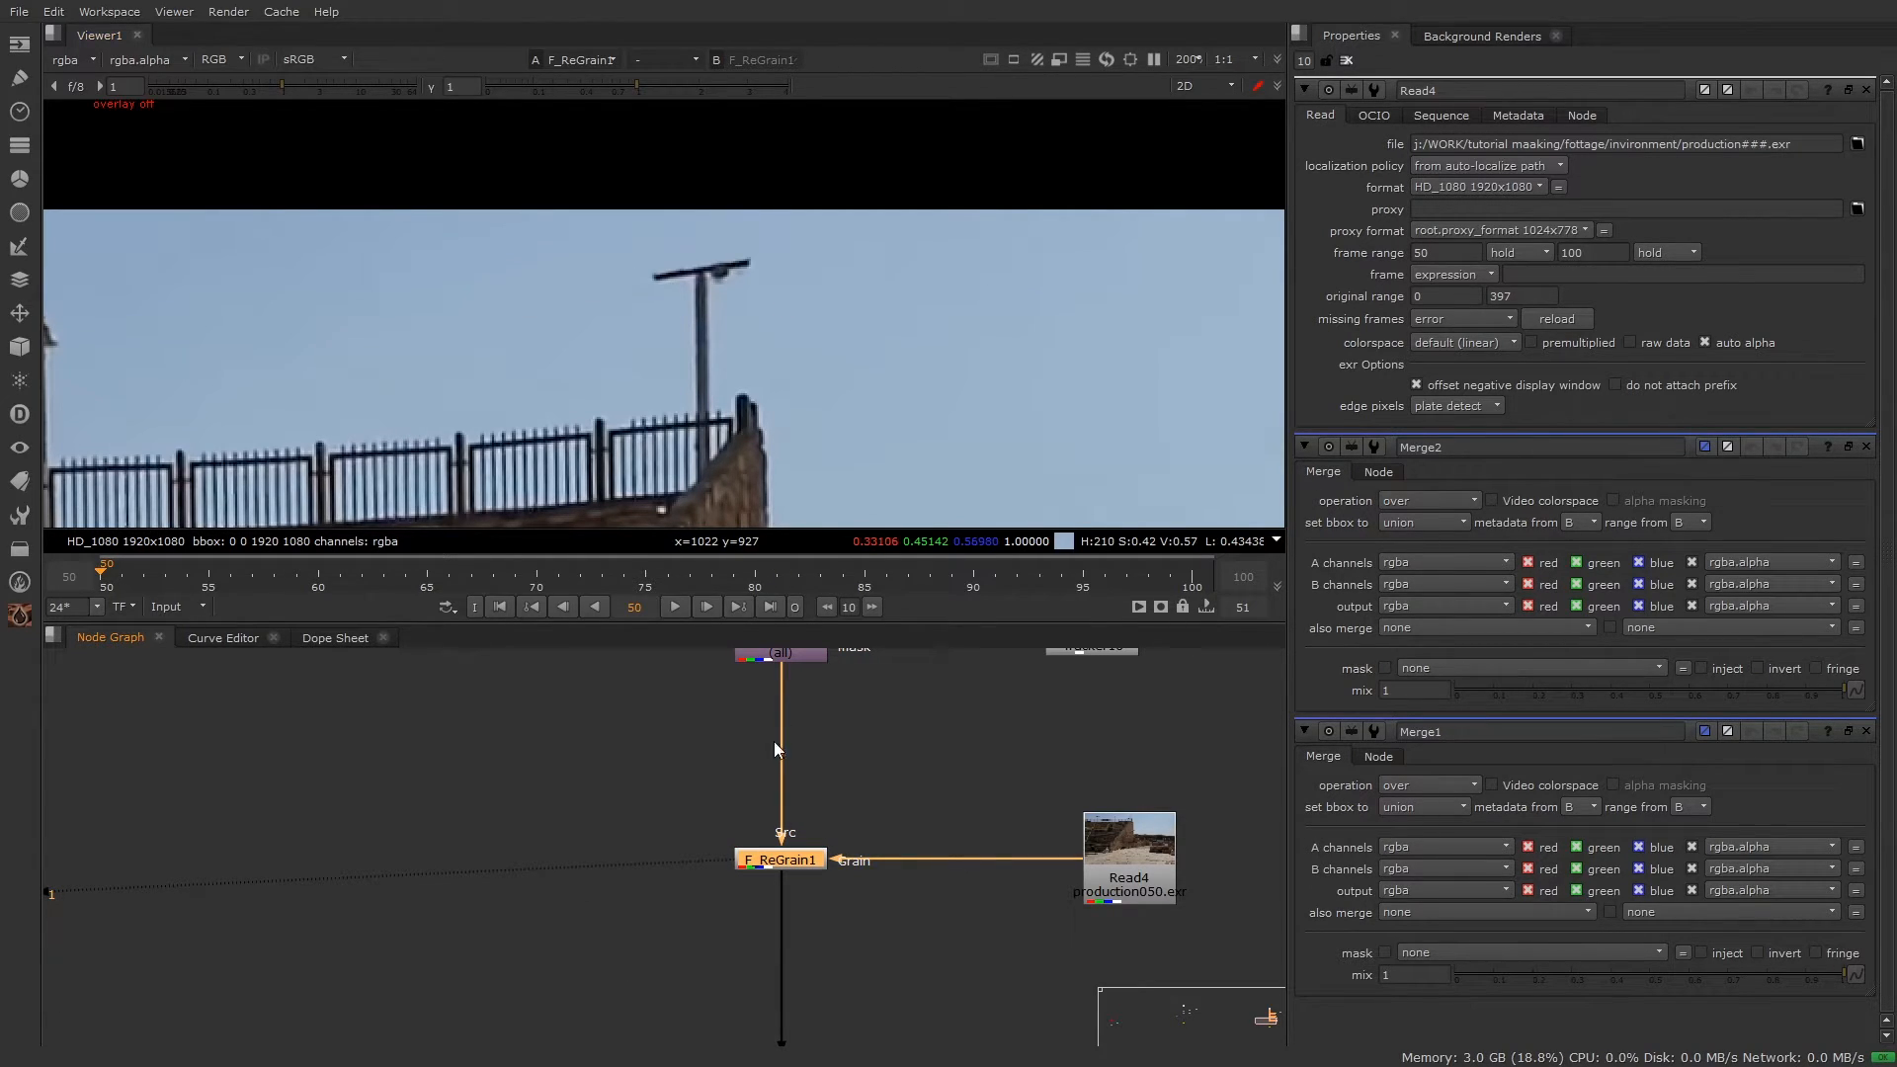
pyautogui.press('f')
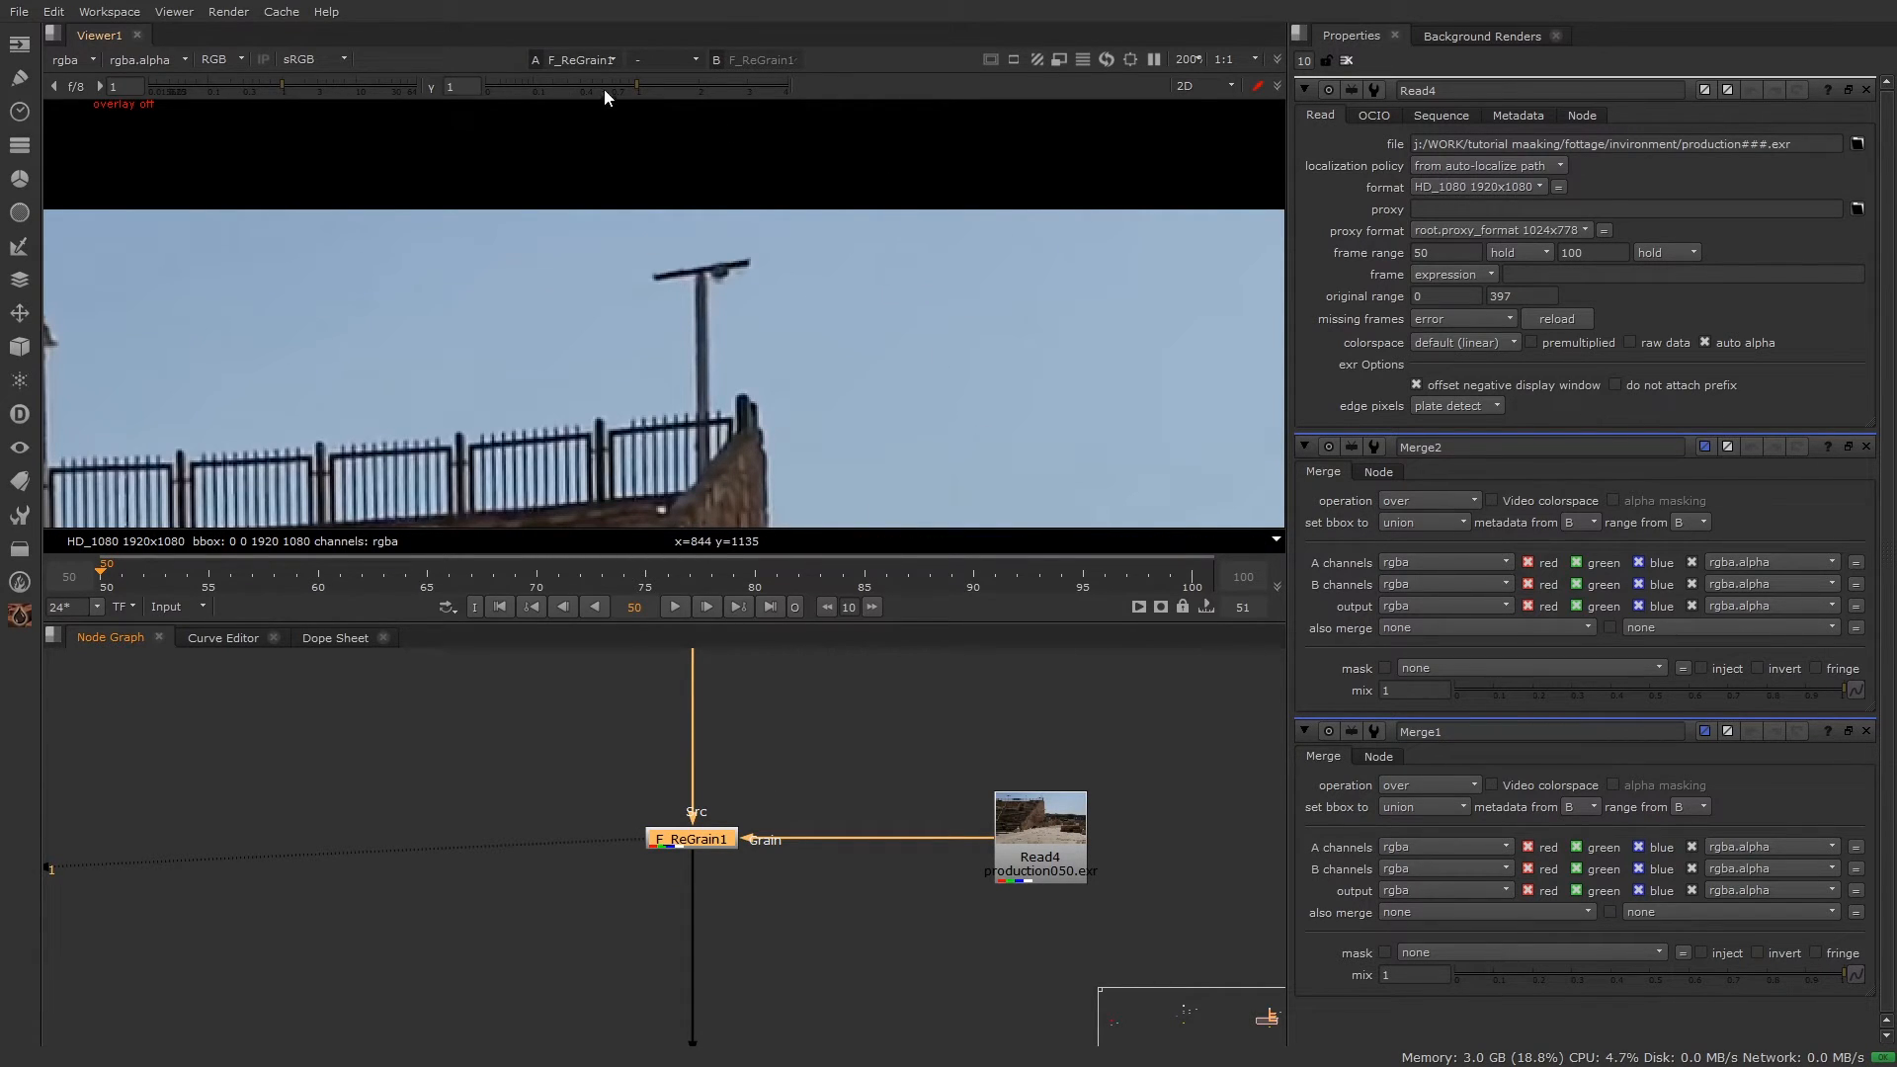
# Step: Toggle F_ReGrain1 off and on to compare, then add a Difference node
pyautogui.scroll(3, 780, 770)
pyautogui.moveTo(823, 711); pyautogui.dragTo(364, 935)
pyautogui.press('d')
pyautogui.press('d')
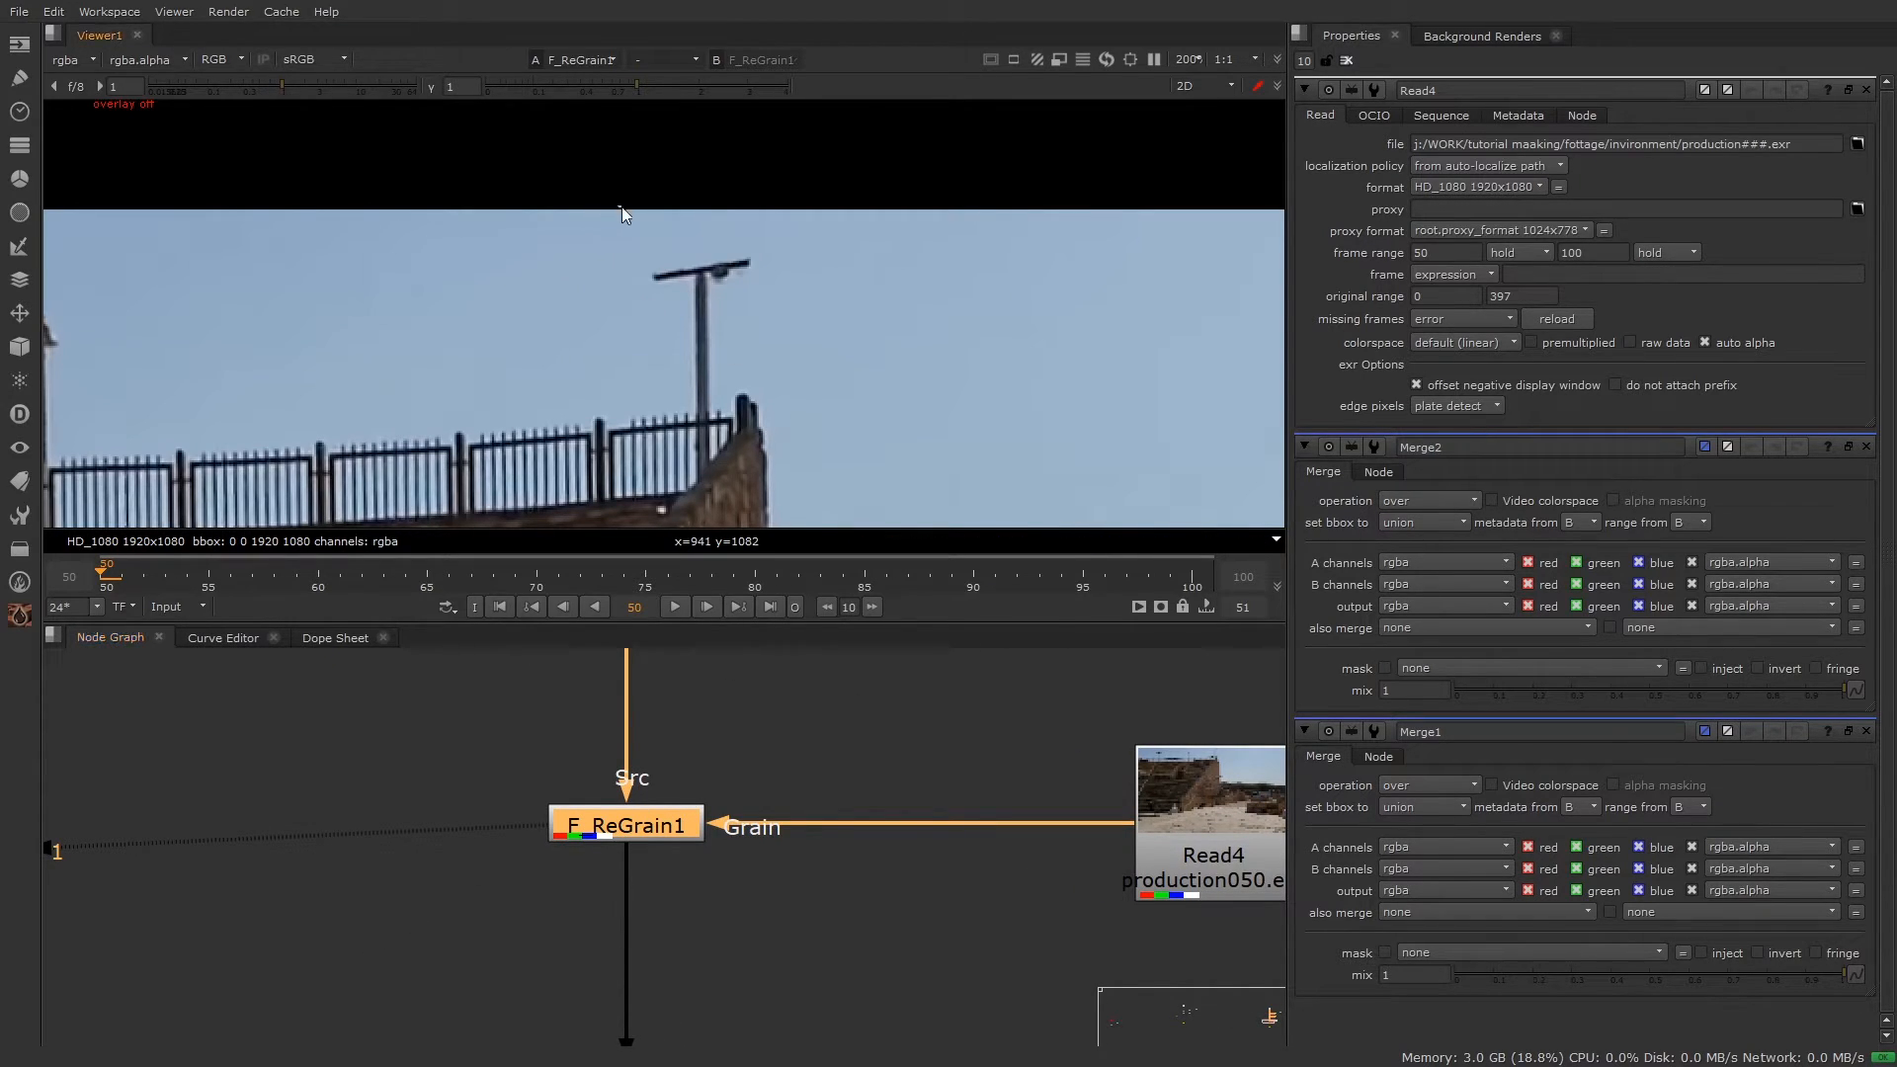
pyautogui.scroll(-4, 779, 672)
pyautogui.moveTo(745, 748); pyautogui.dragTo(892, 831, button='middle')
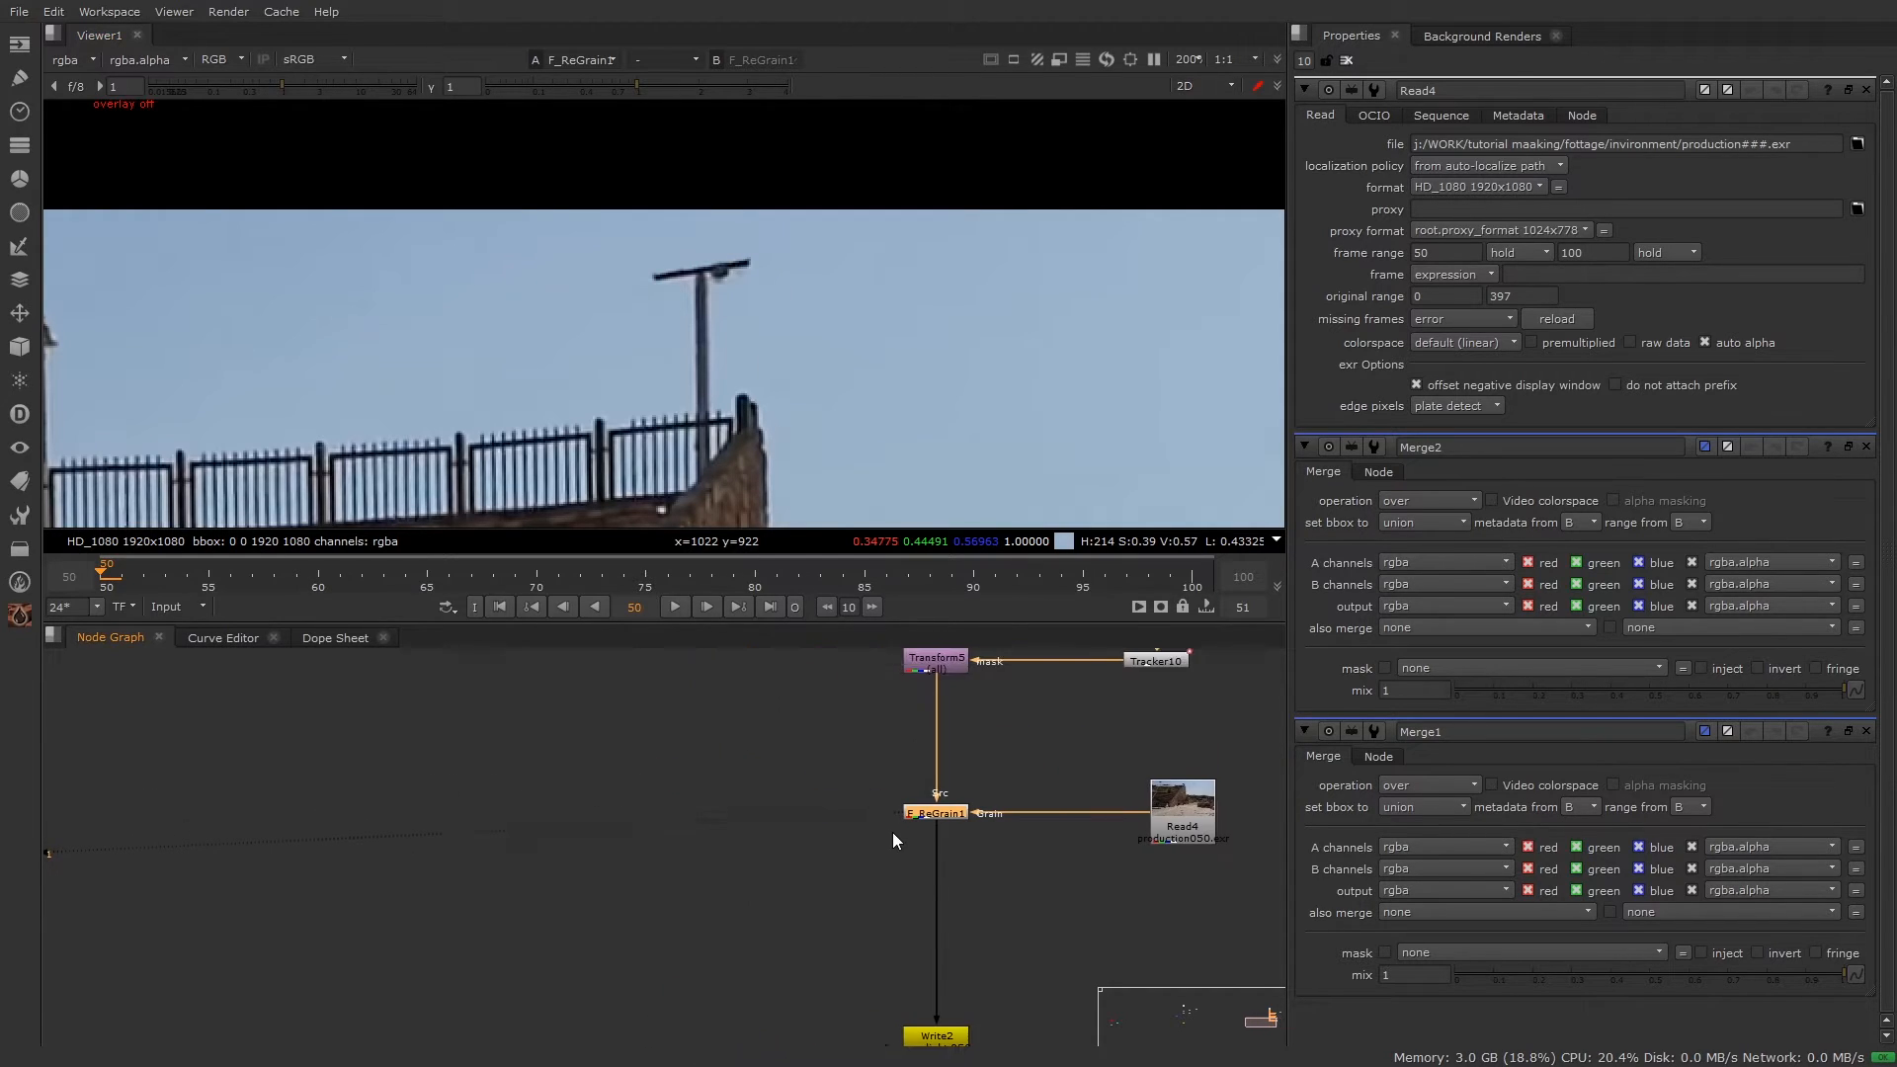
pyautogui.click(708, 802)
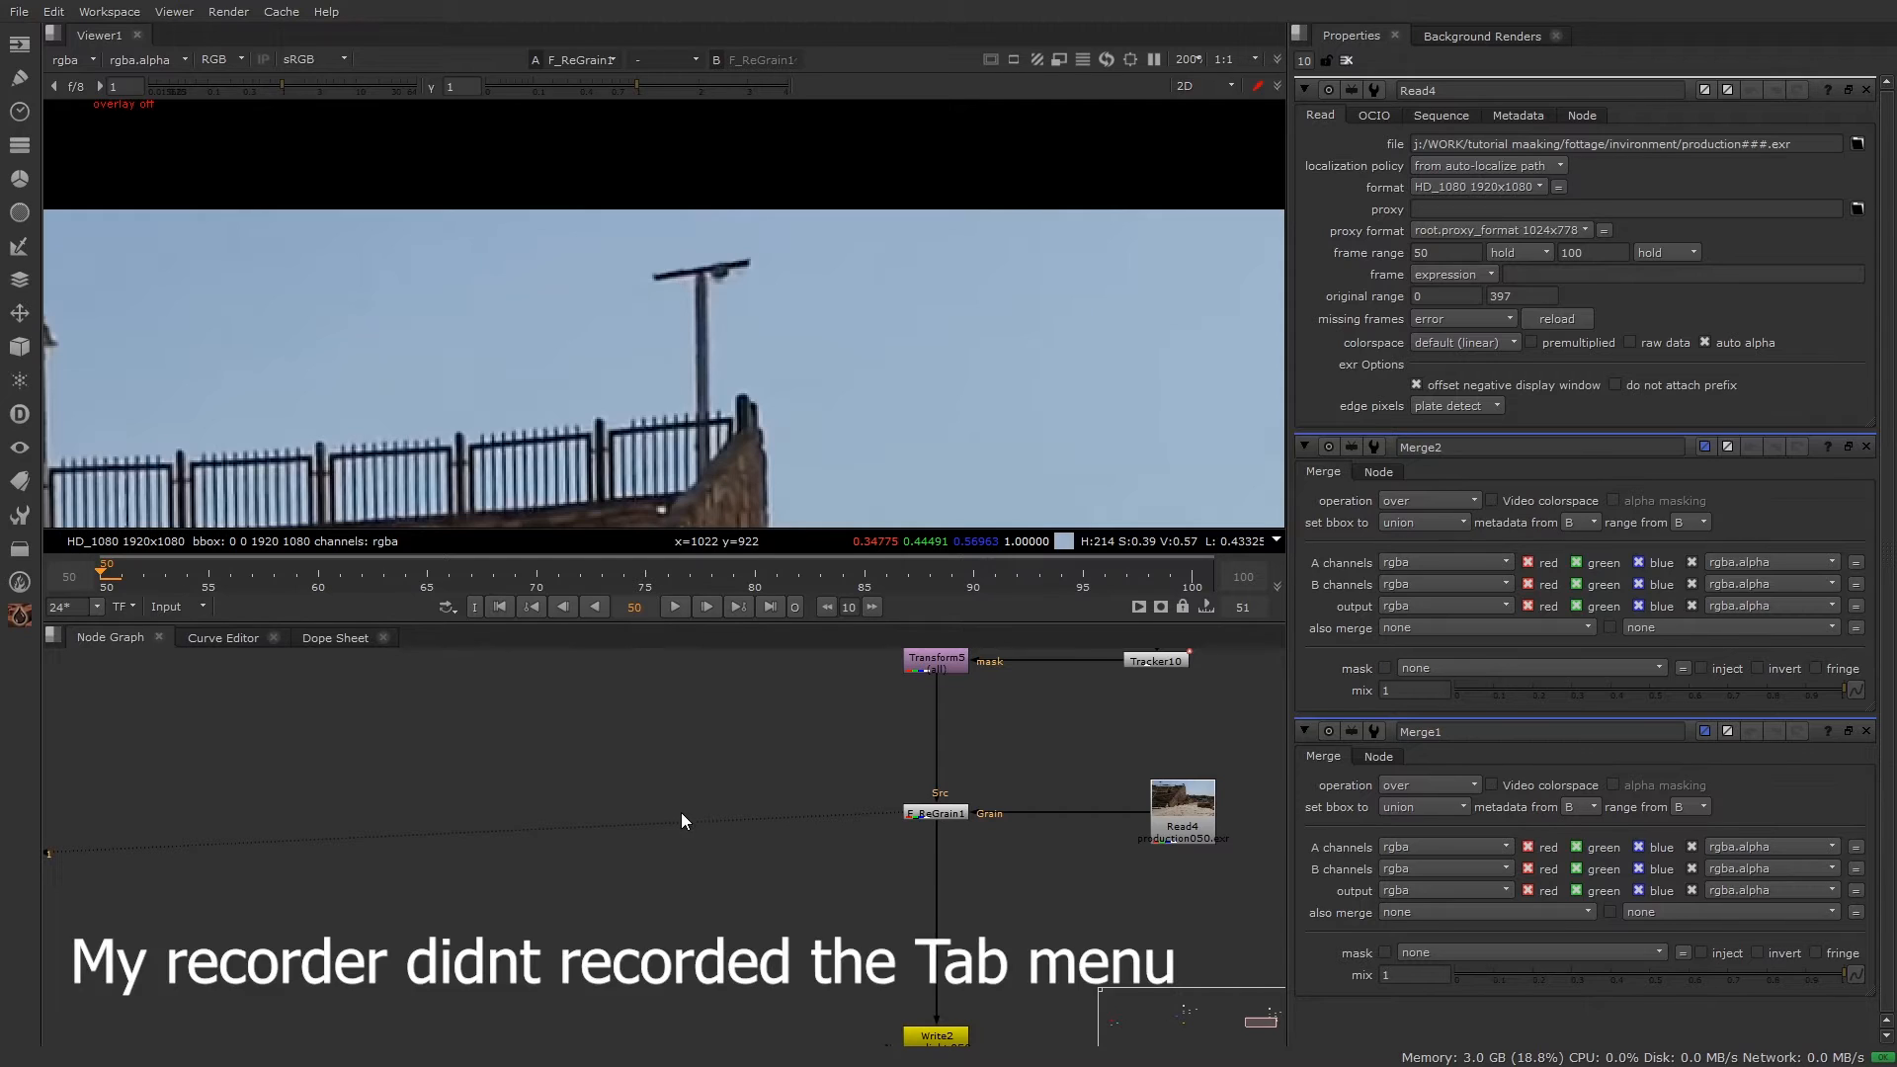
pyautogui.click(707, 822)
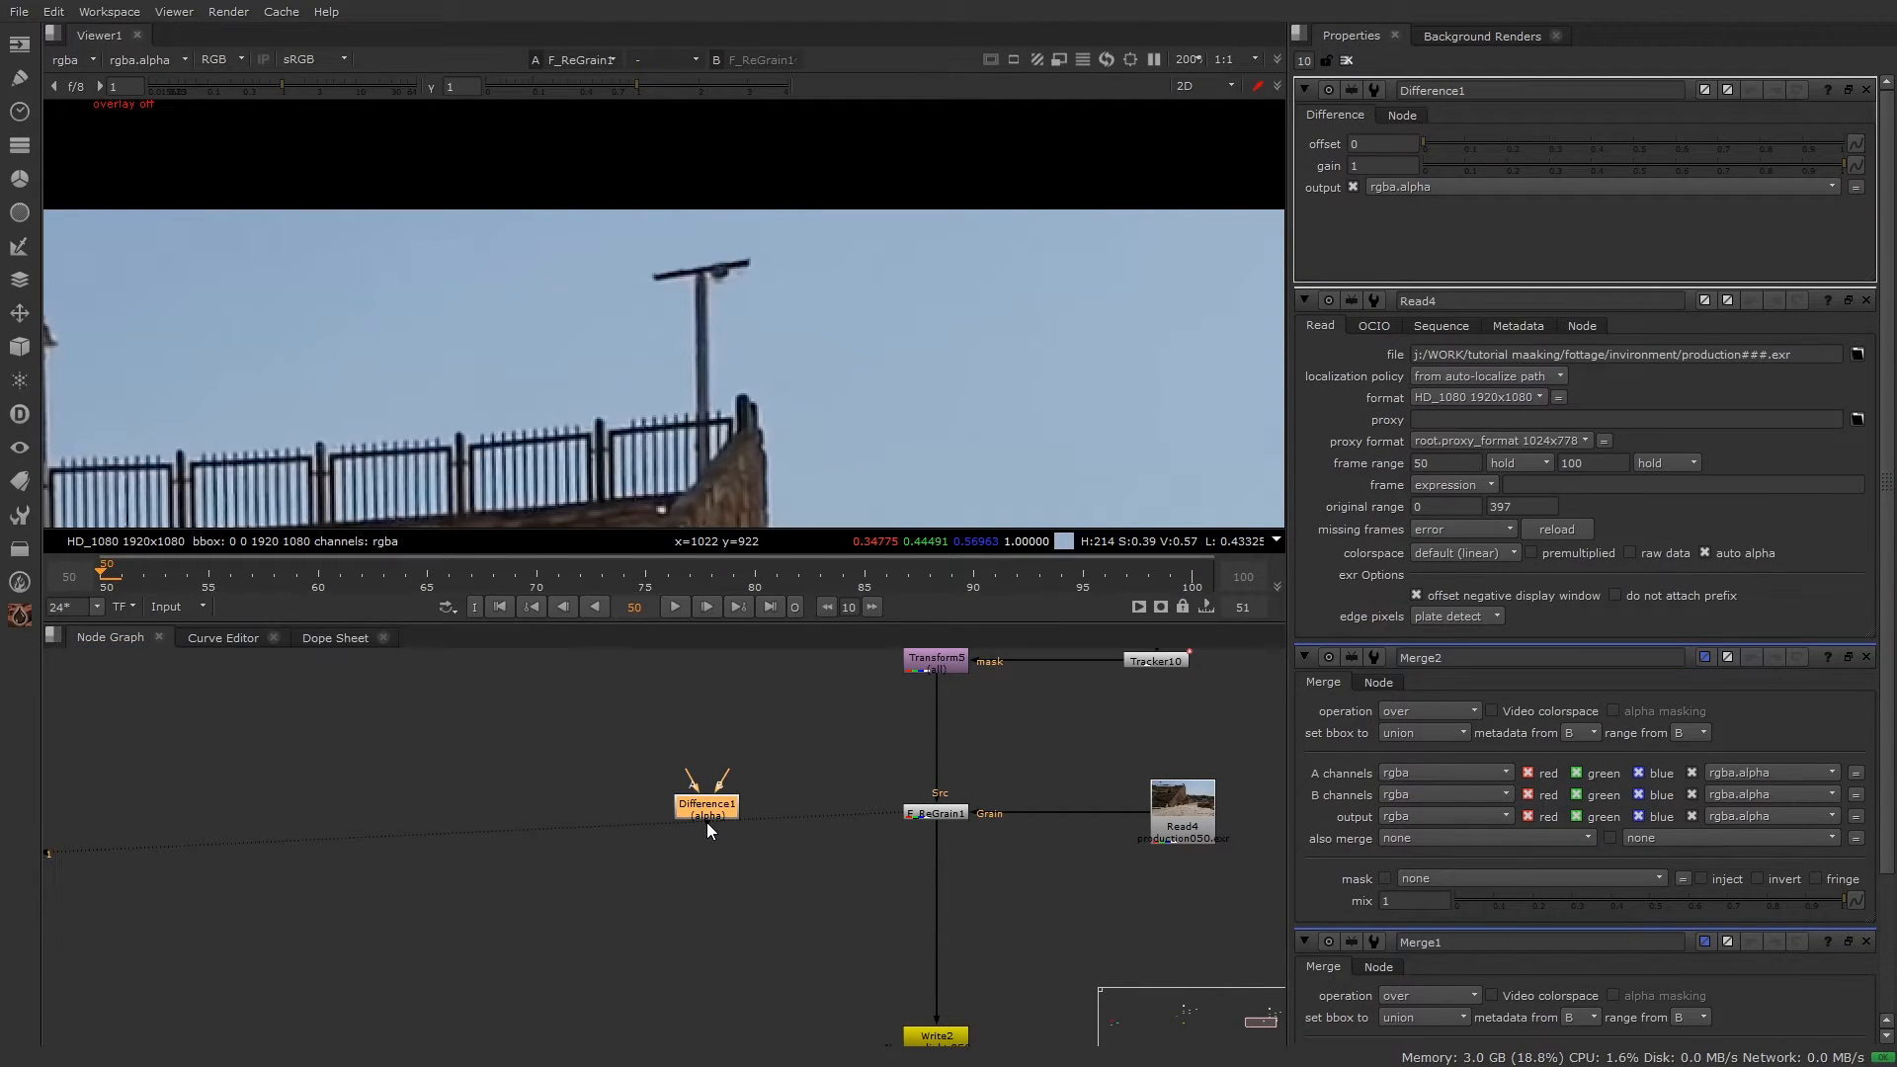
# Step: Add Premult1 below Difference1 and connect Difference1's A to F_ReGrain1, B to the Read node
pyautogui.press('Return')
pyautogui.moveTo(711, 770); pyautogui.dragTo(654, 911, button='middle')
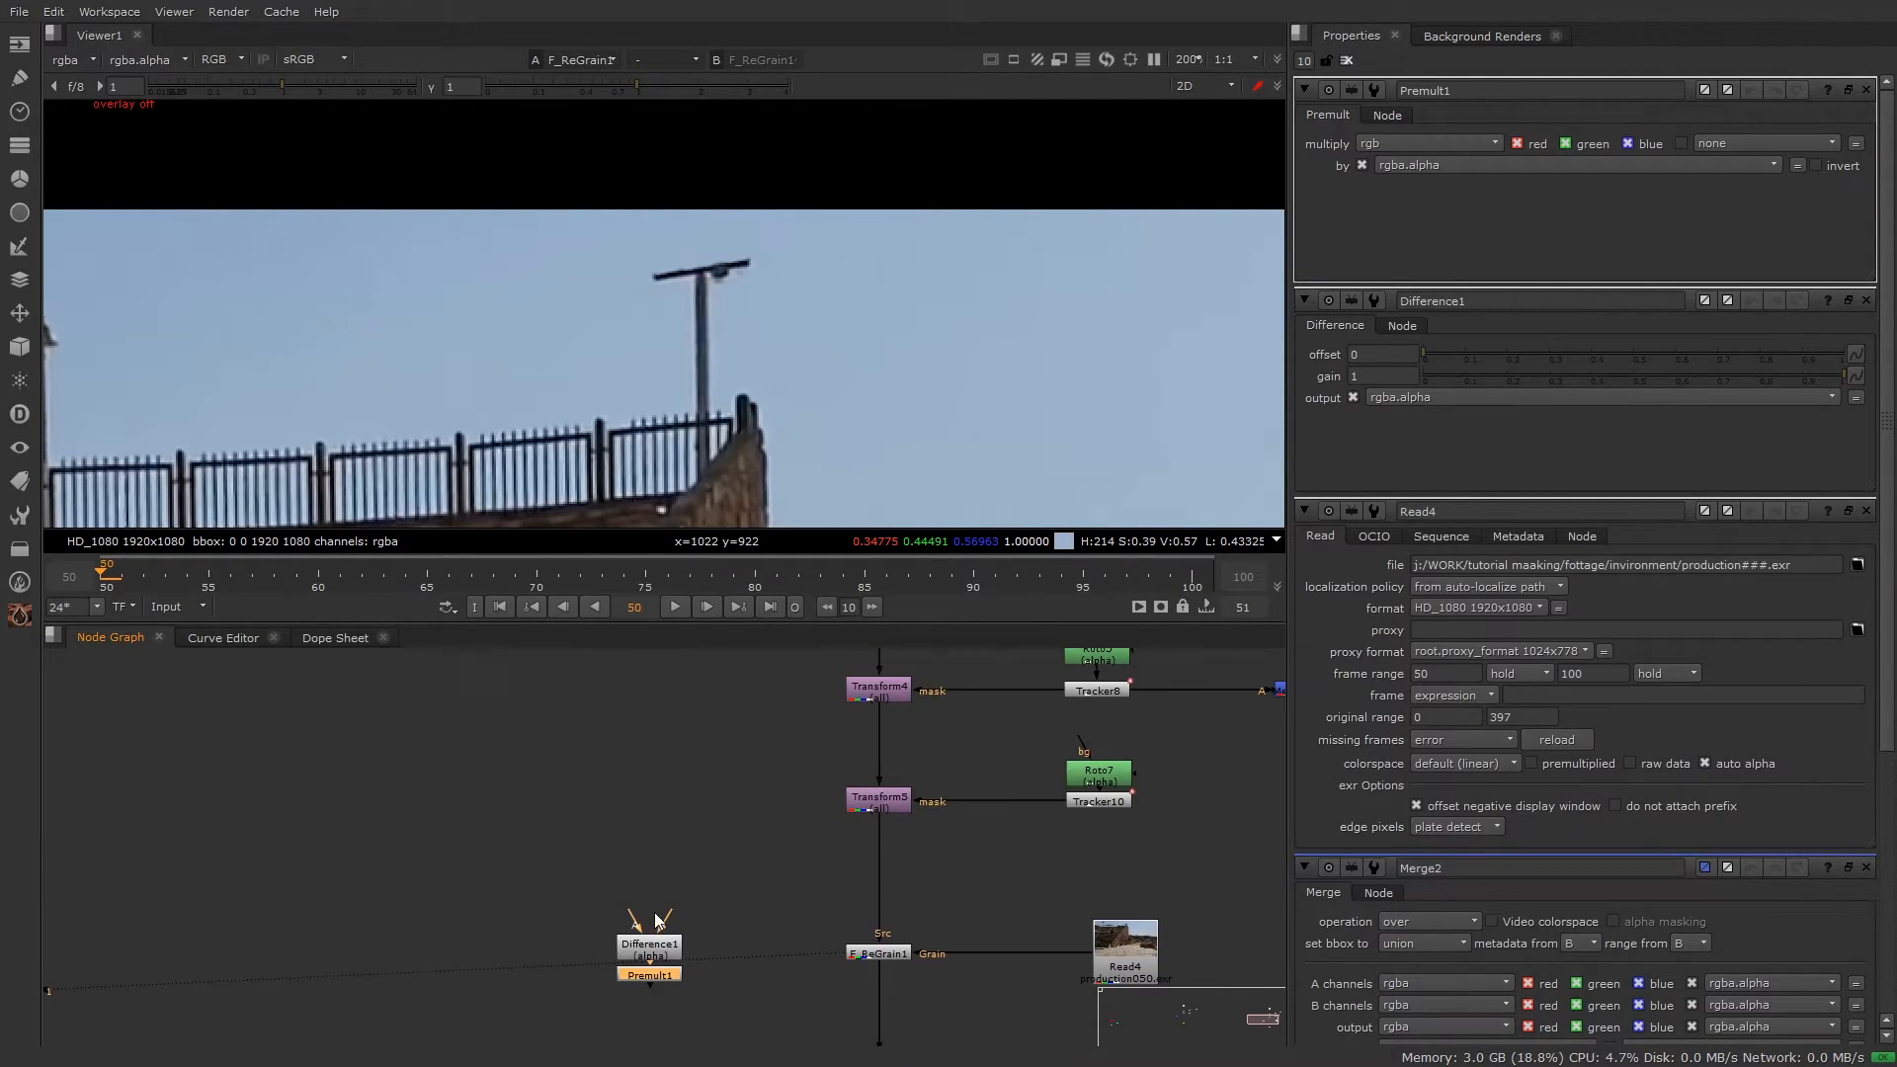
pyautogui.moveTo(640, 916); pyautogui.dragTo(863, 952)
pyautogui.scroll(-5, 864, 952)
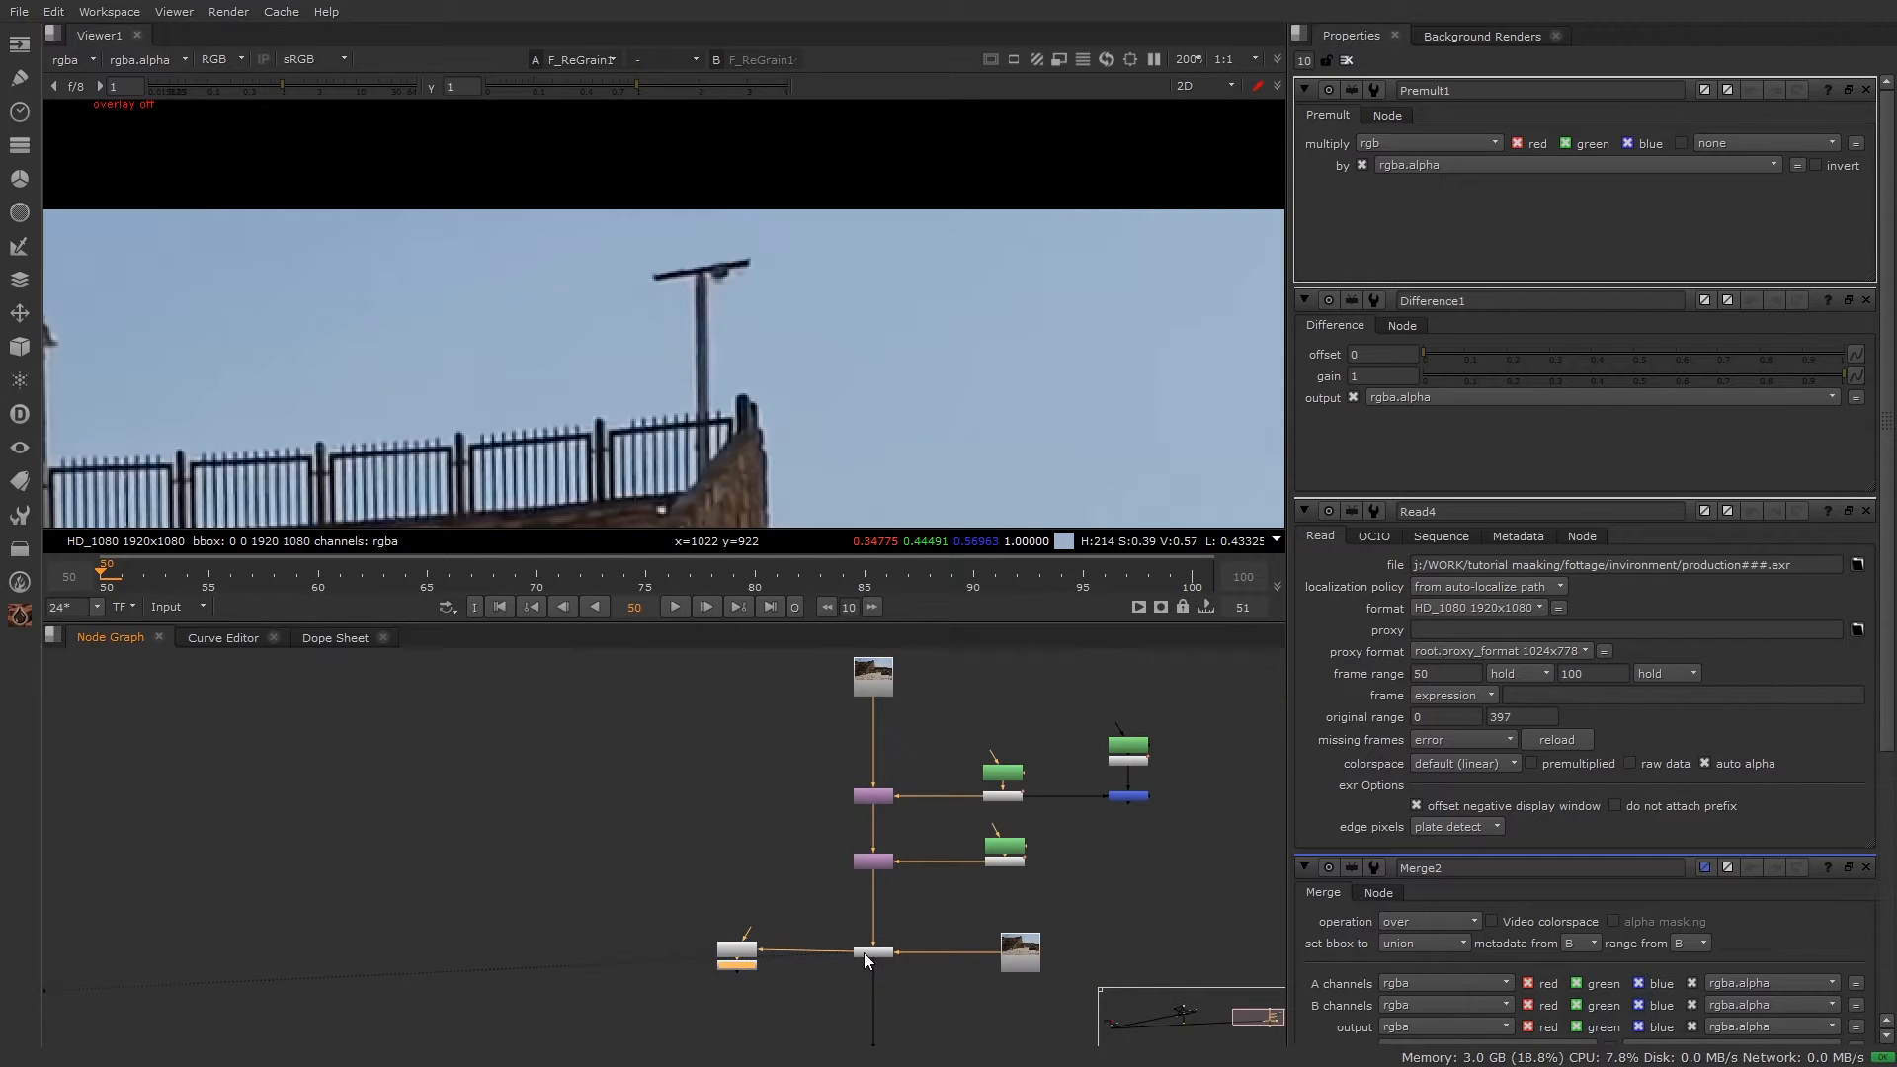
pyautogui.moveTo(703, 986); pyautogui.dragTo(826, 733)
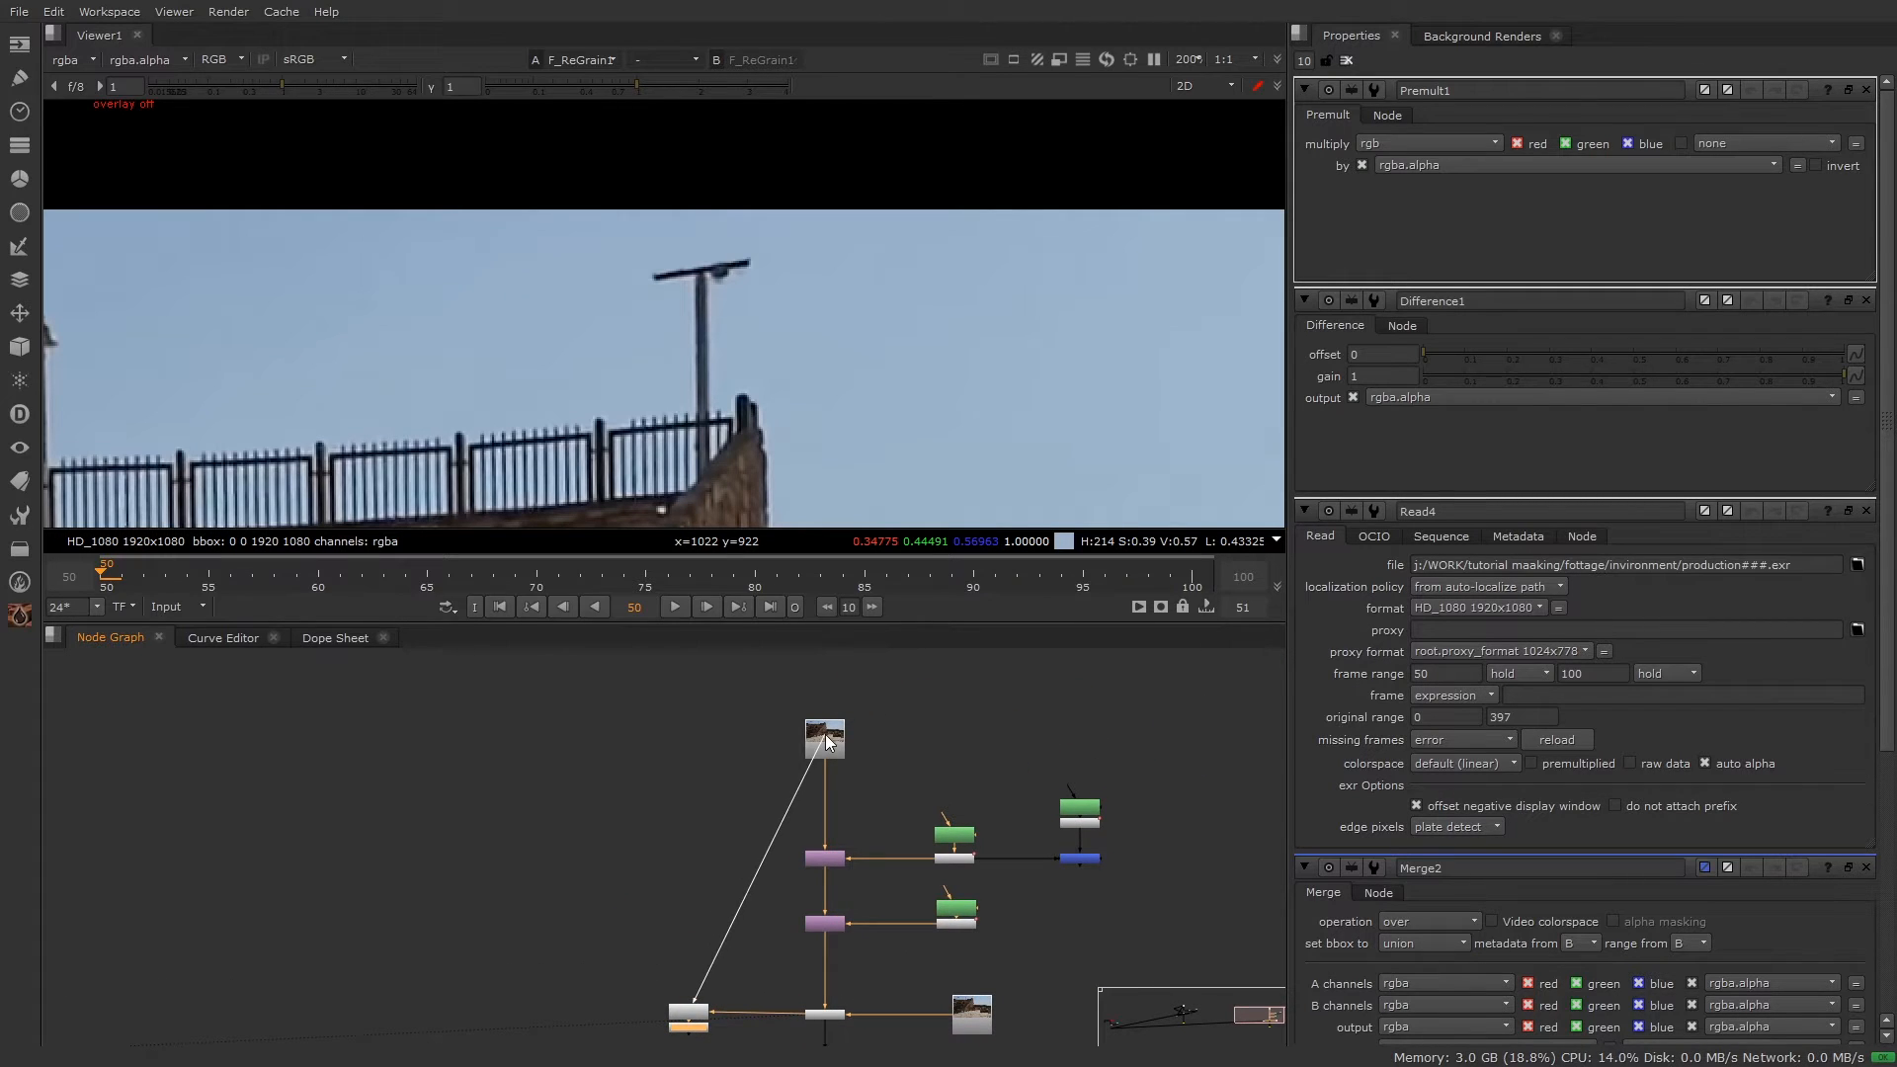
pyautogui.moveTo(798, 860); pyautogui.dragTo(871, 794, button='middle')
pyautogui.scroll(3, 816, 839)
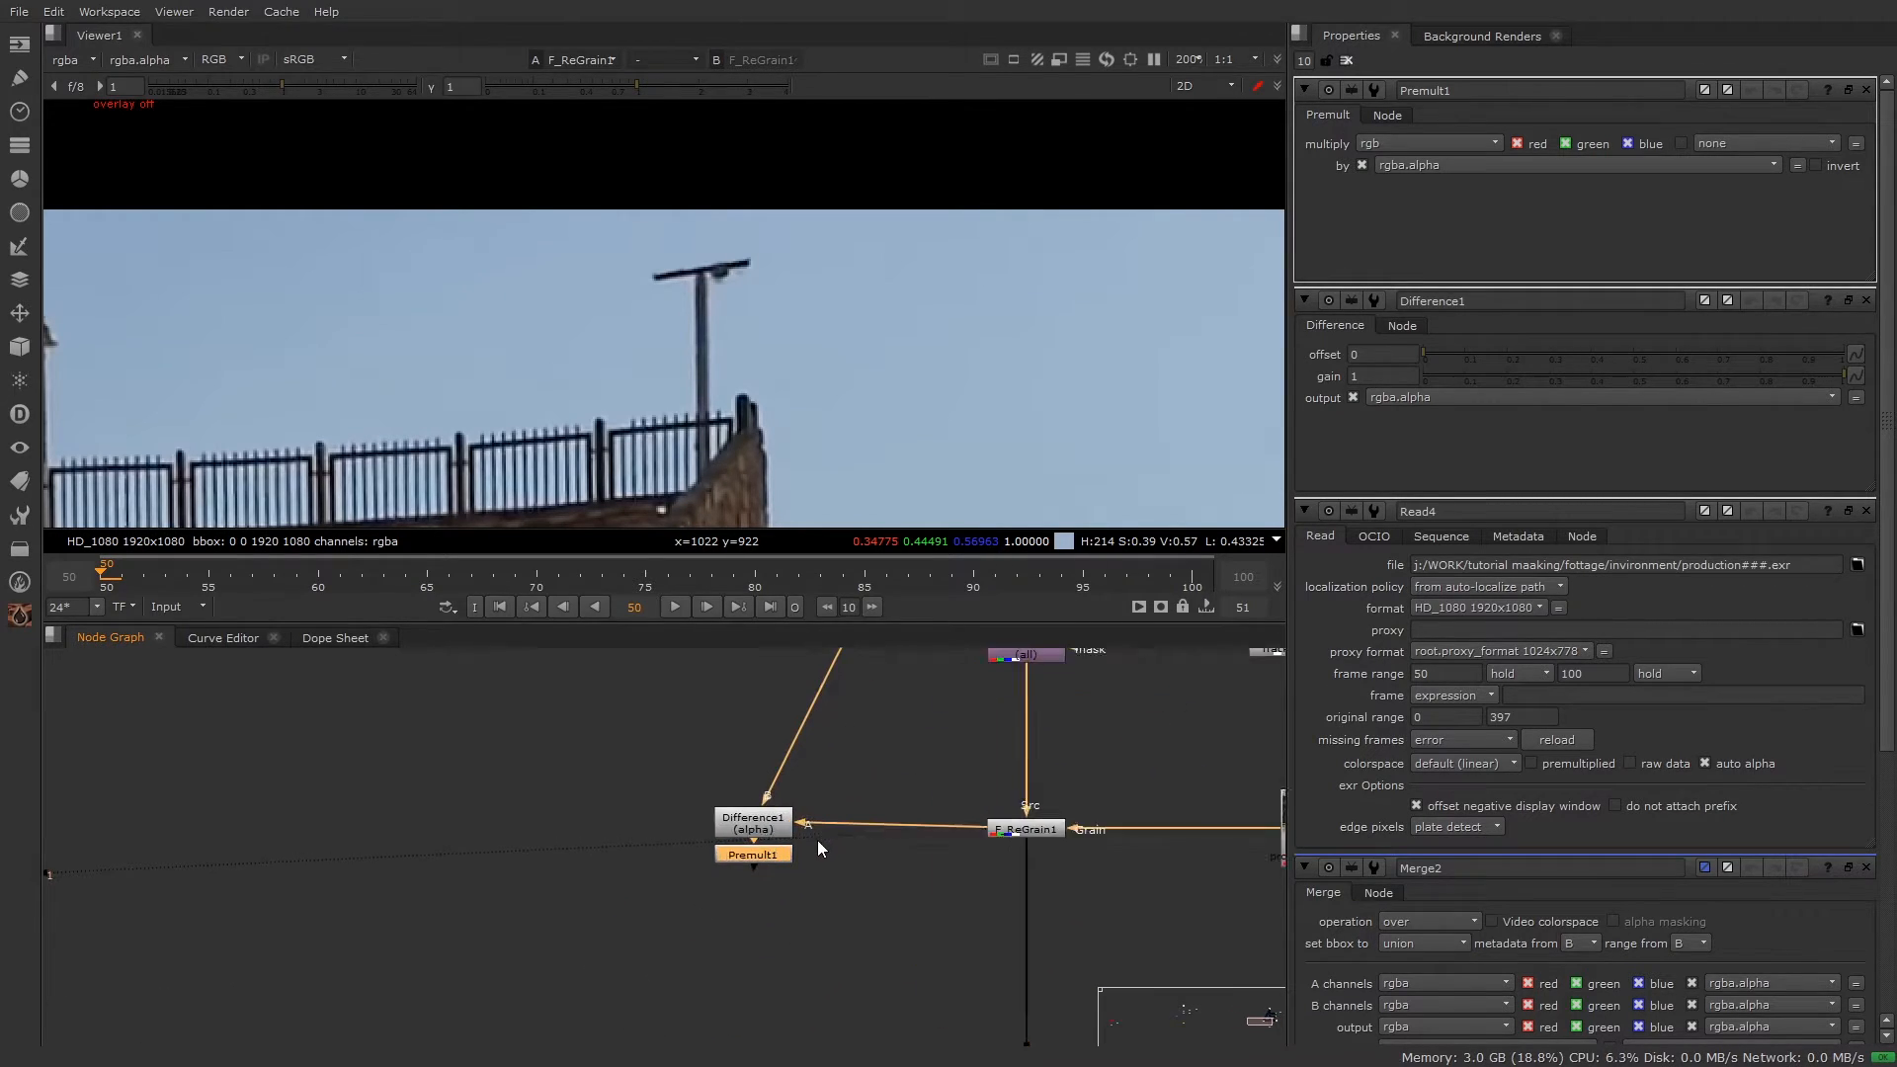
pyautogui.click(739, 874)
pyautogui.moveTo(739, 890); pyautogui.dragTo(738, 915)
# Step: Set Difference1's gain to 1000000
pyautogui.click(744, 869)
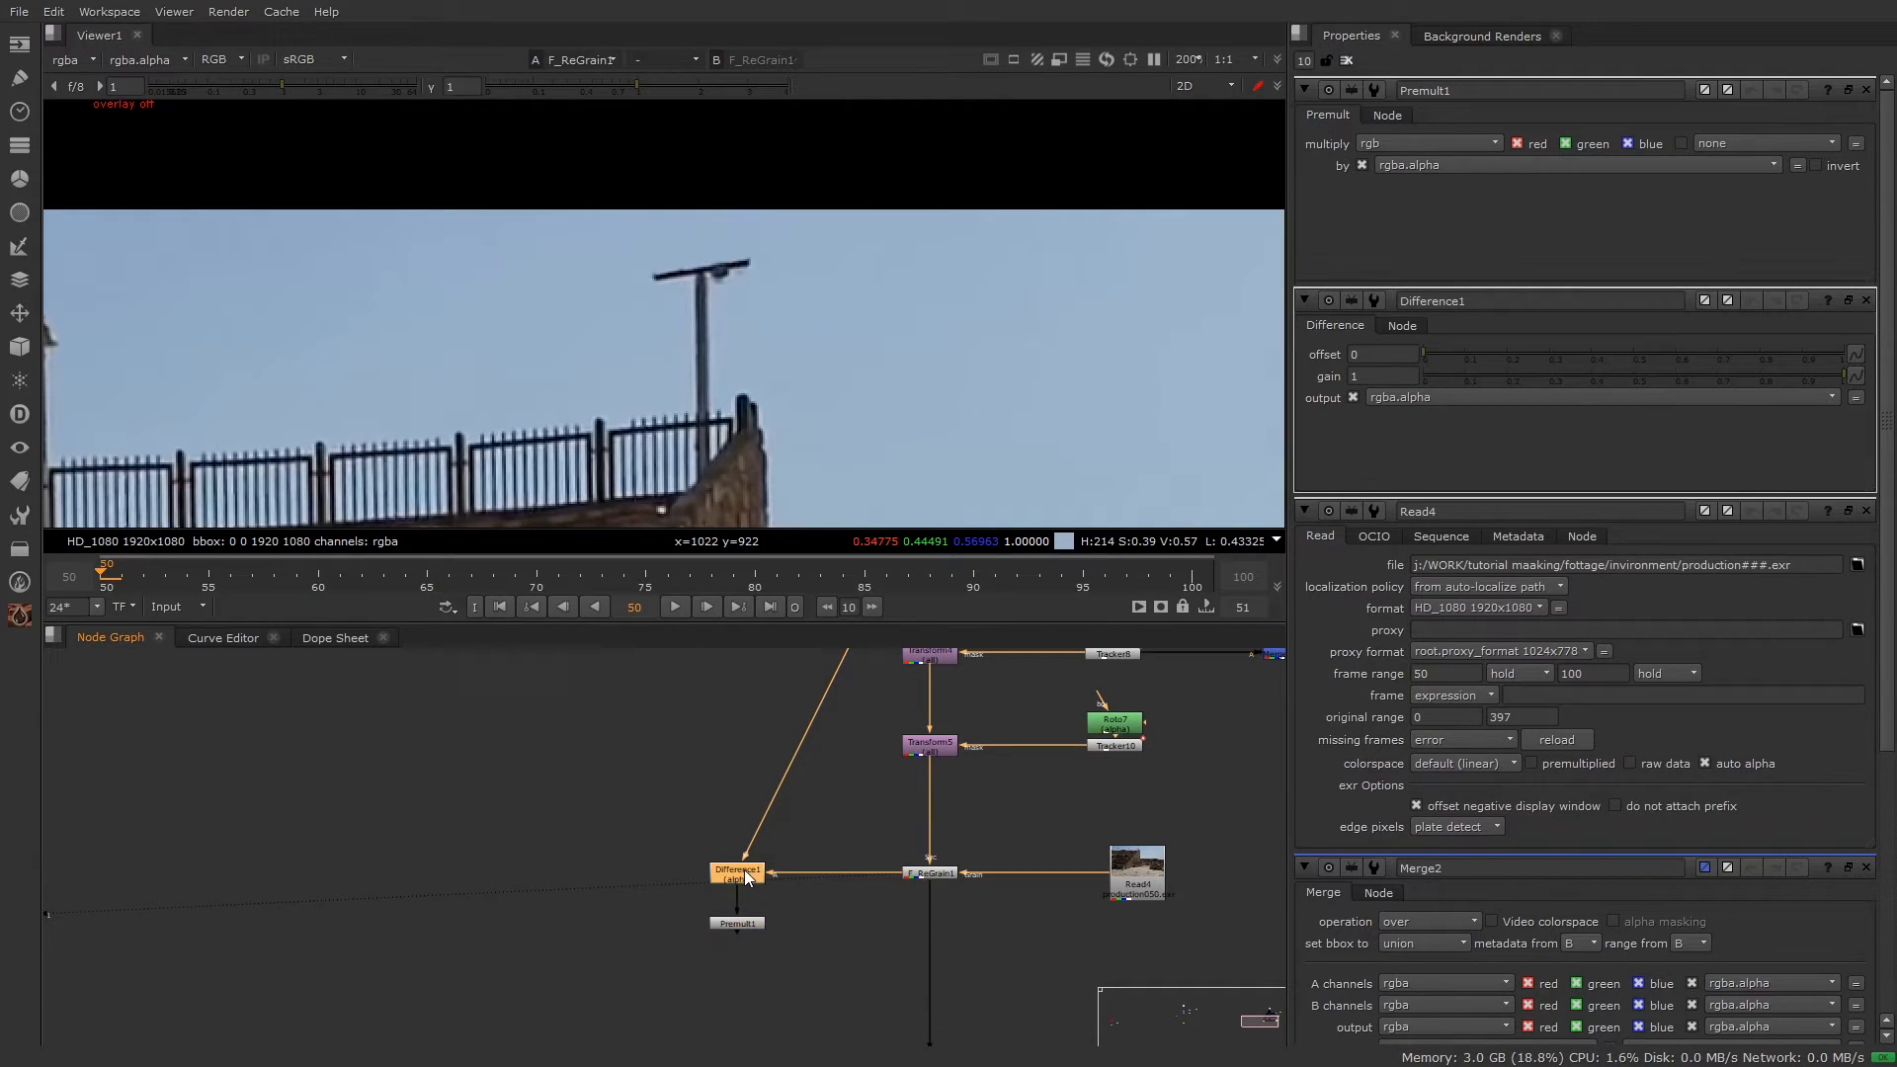
pyautogui.write('000000')
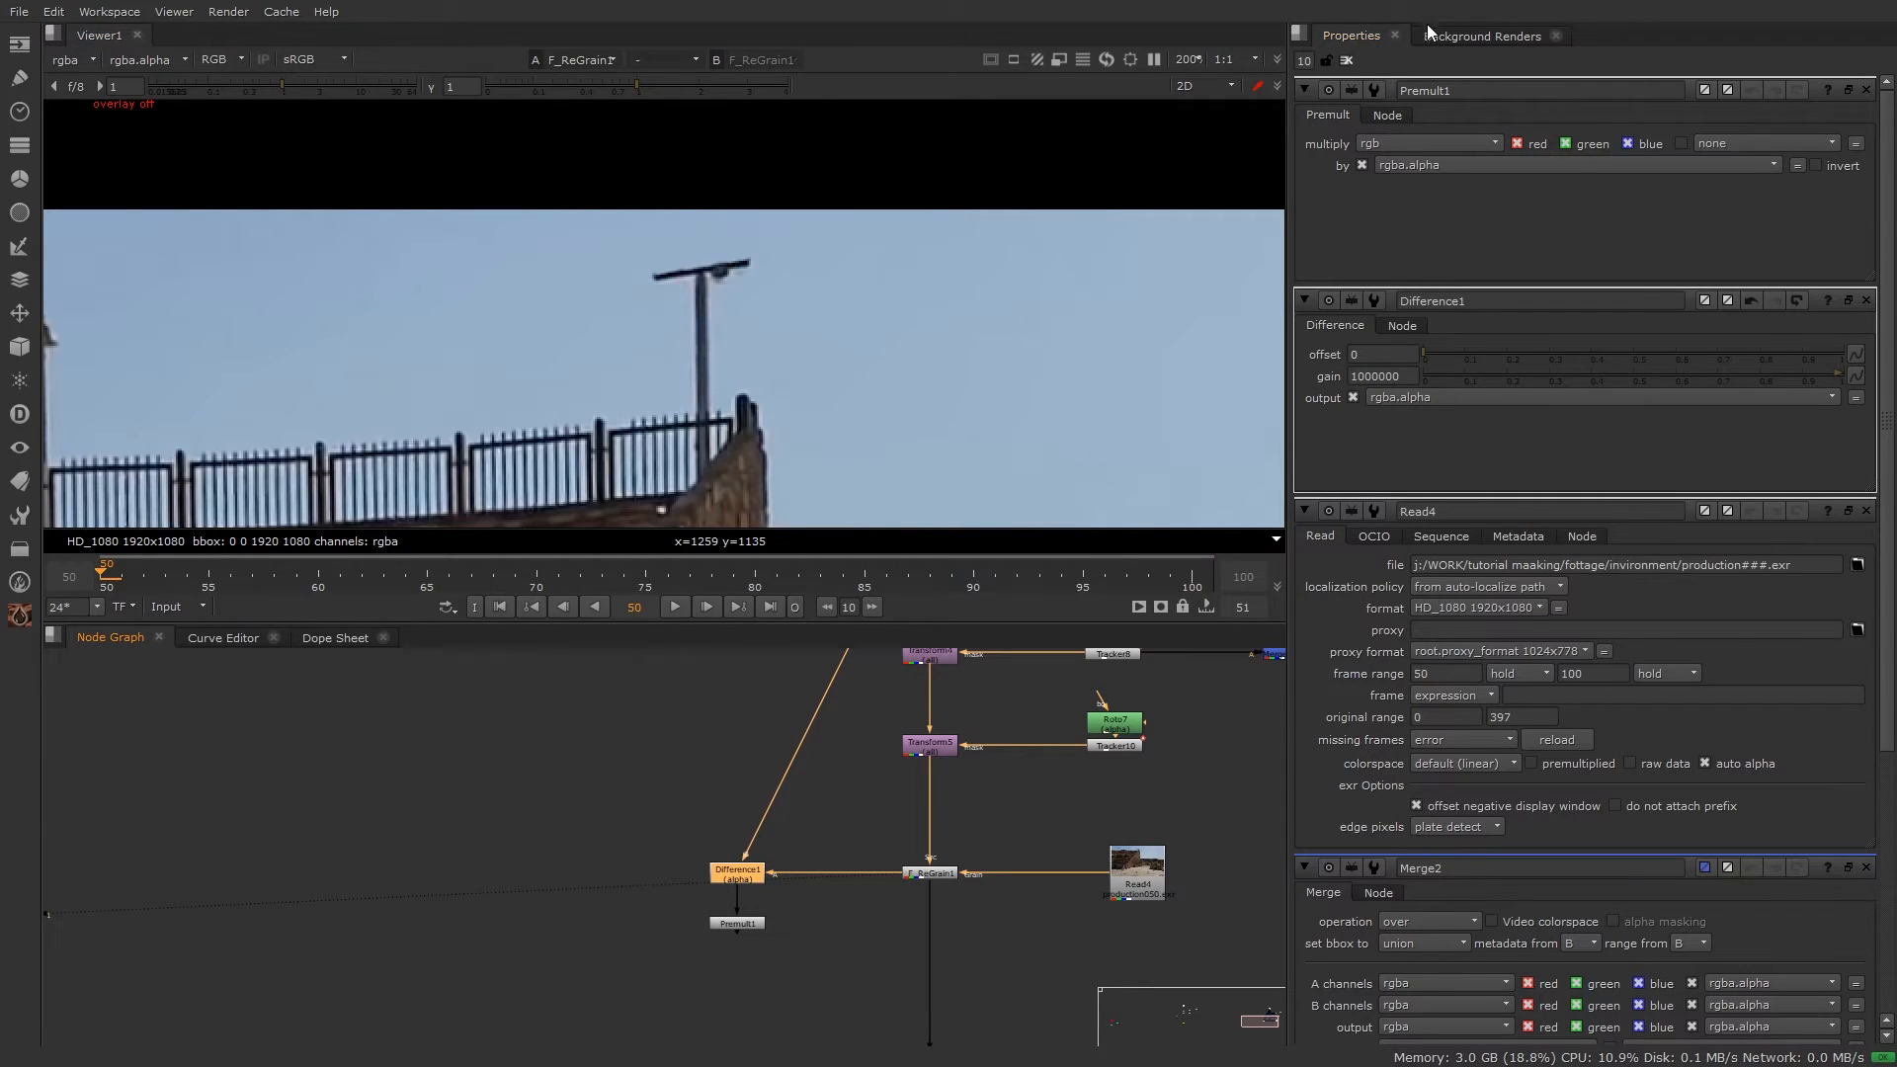
pyautogui.click(1348, 60)
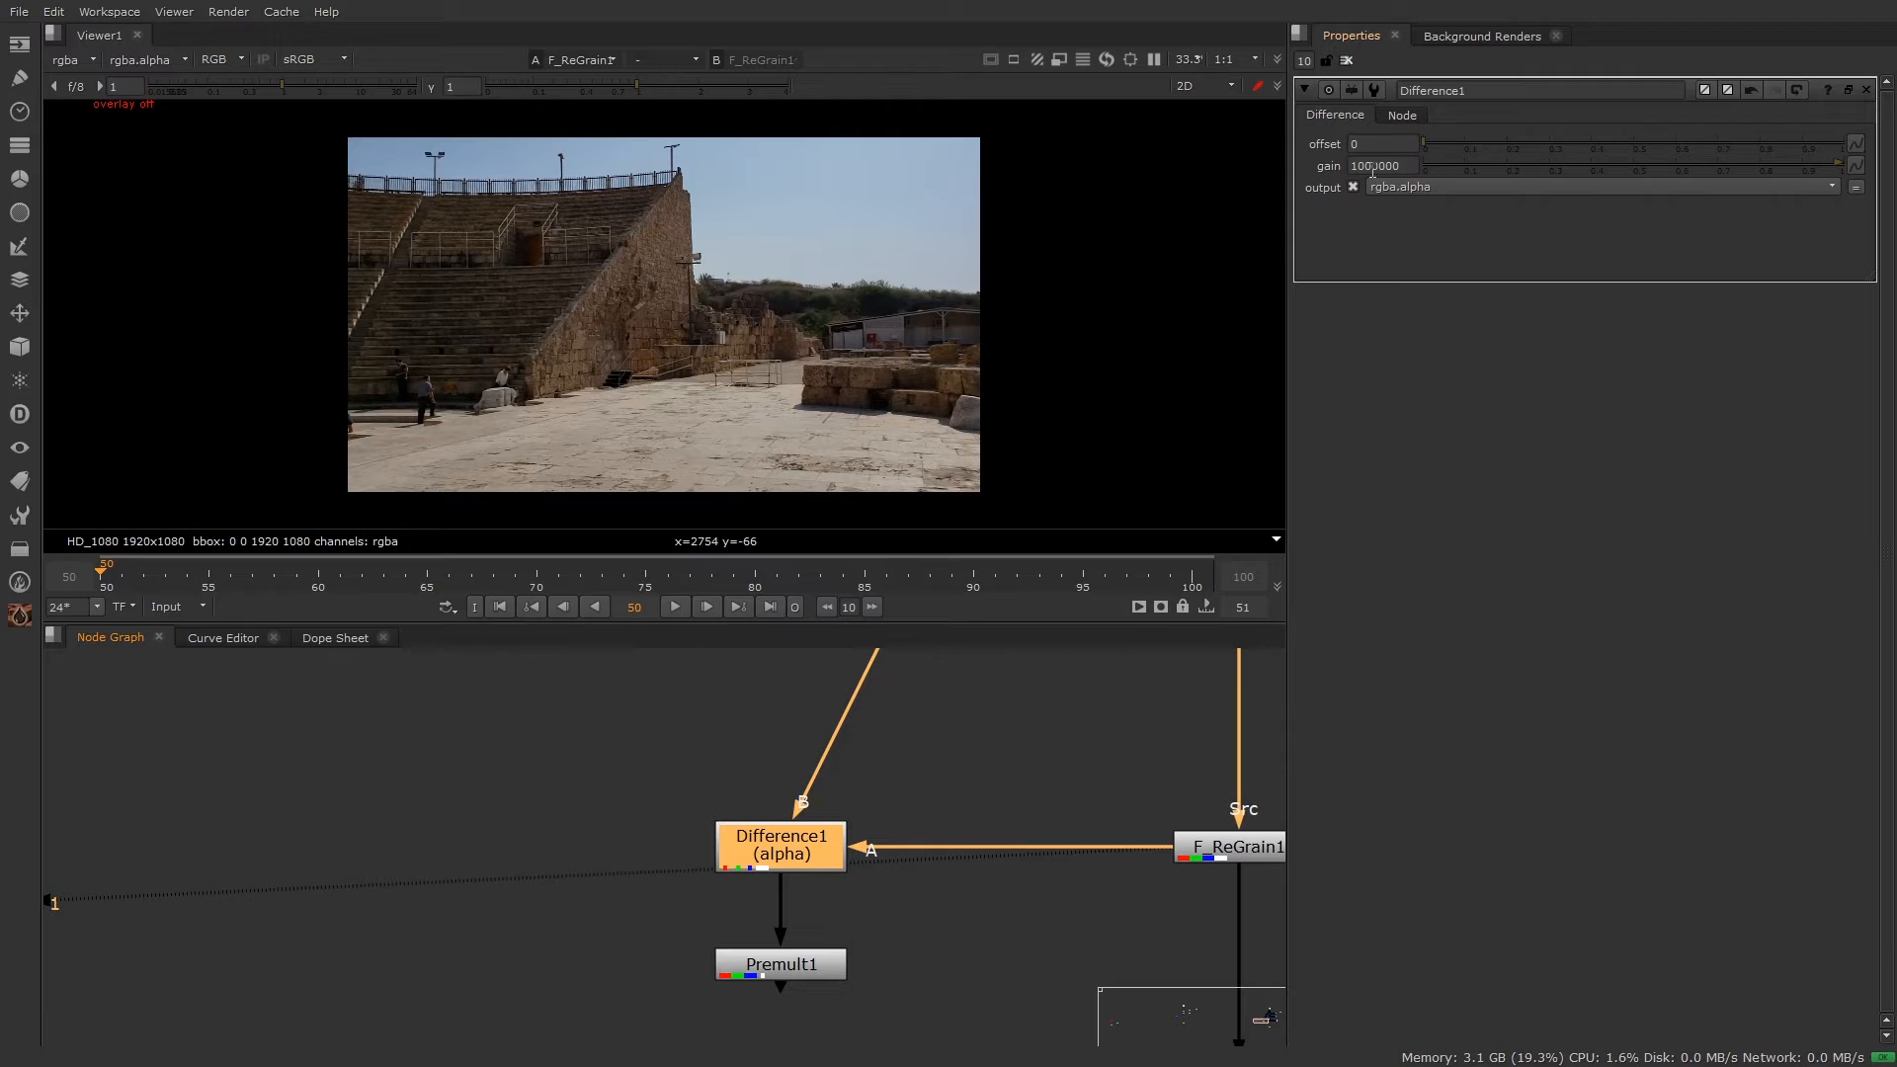
pyautogui.moveTo(731, 218); pyautogui.dragTo(775, 253, button='middle')
pyautogui.scroll(6, 775, 253)
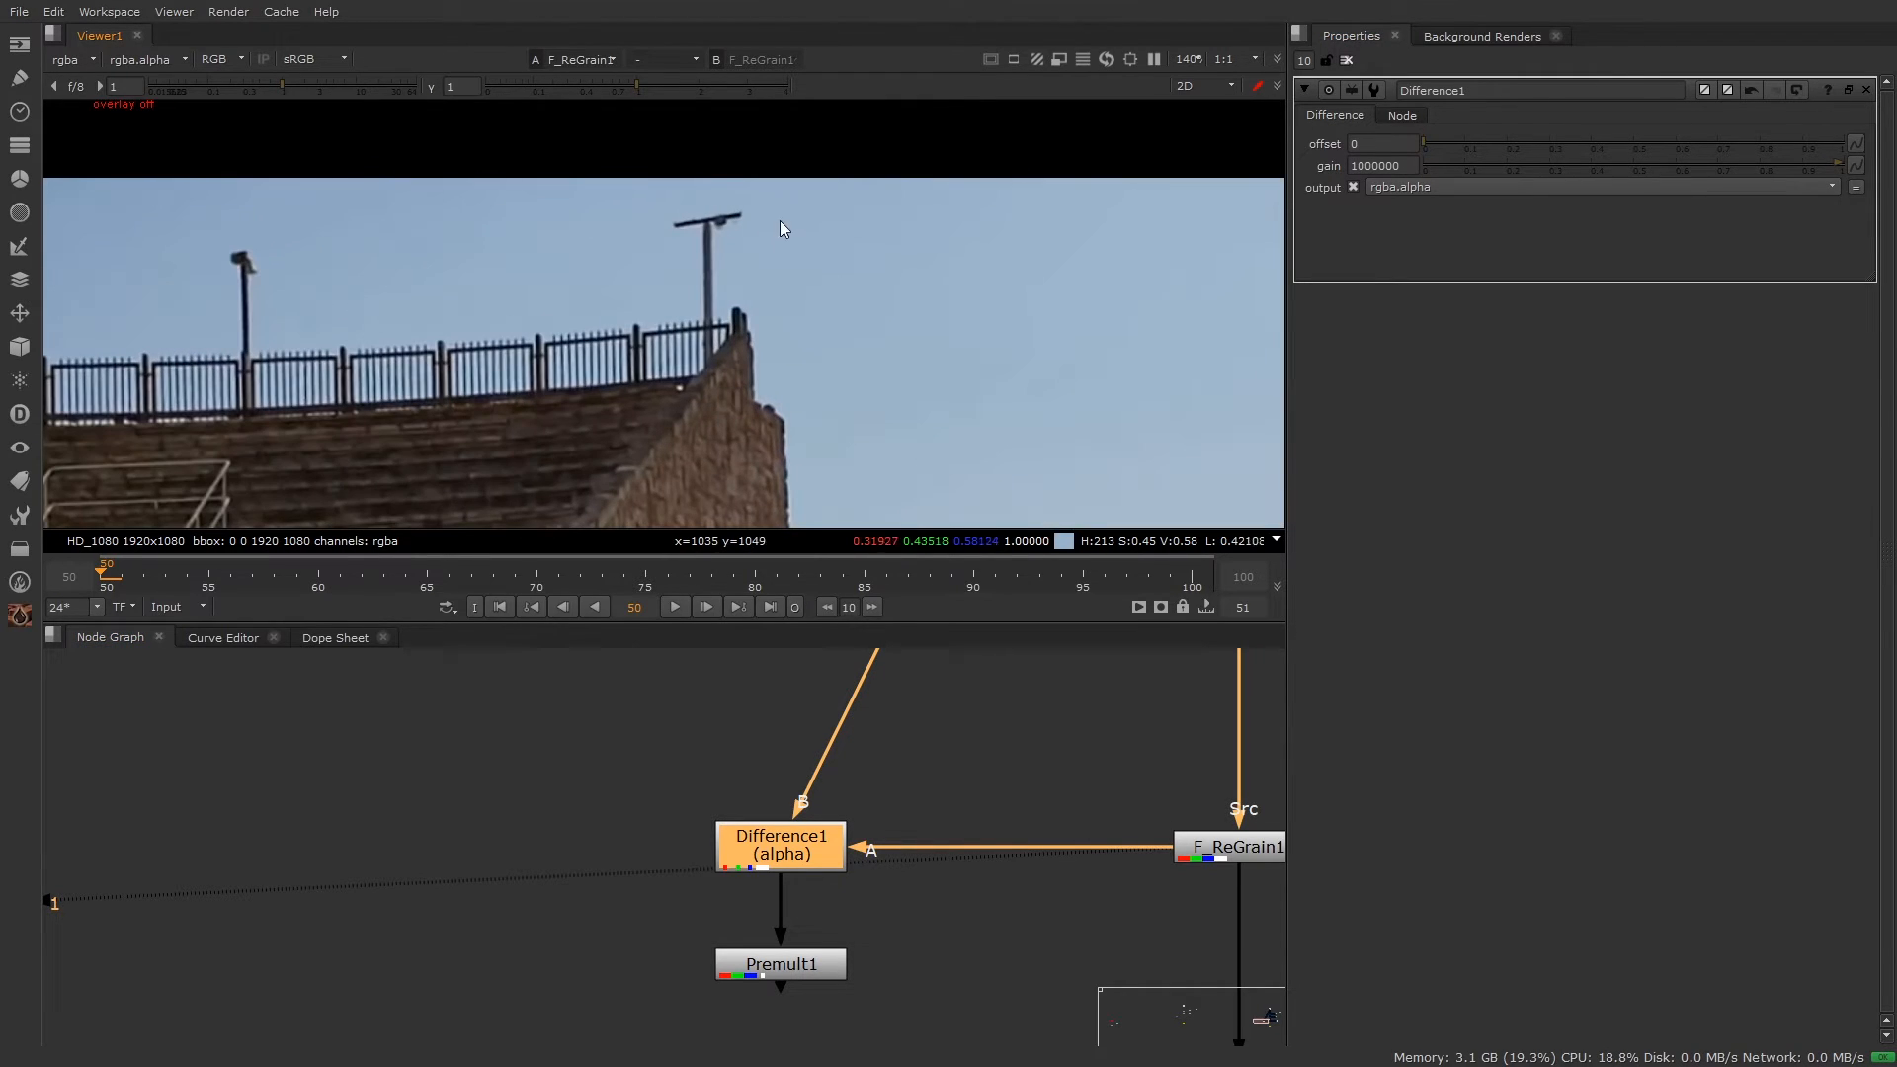
pyautogui.moveTo(963, 743); pyautogui.dragTo(698, 877)
pyautogui.scroll(-5, 923, 832)
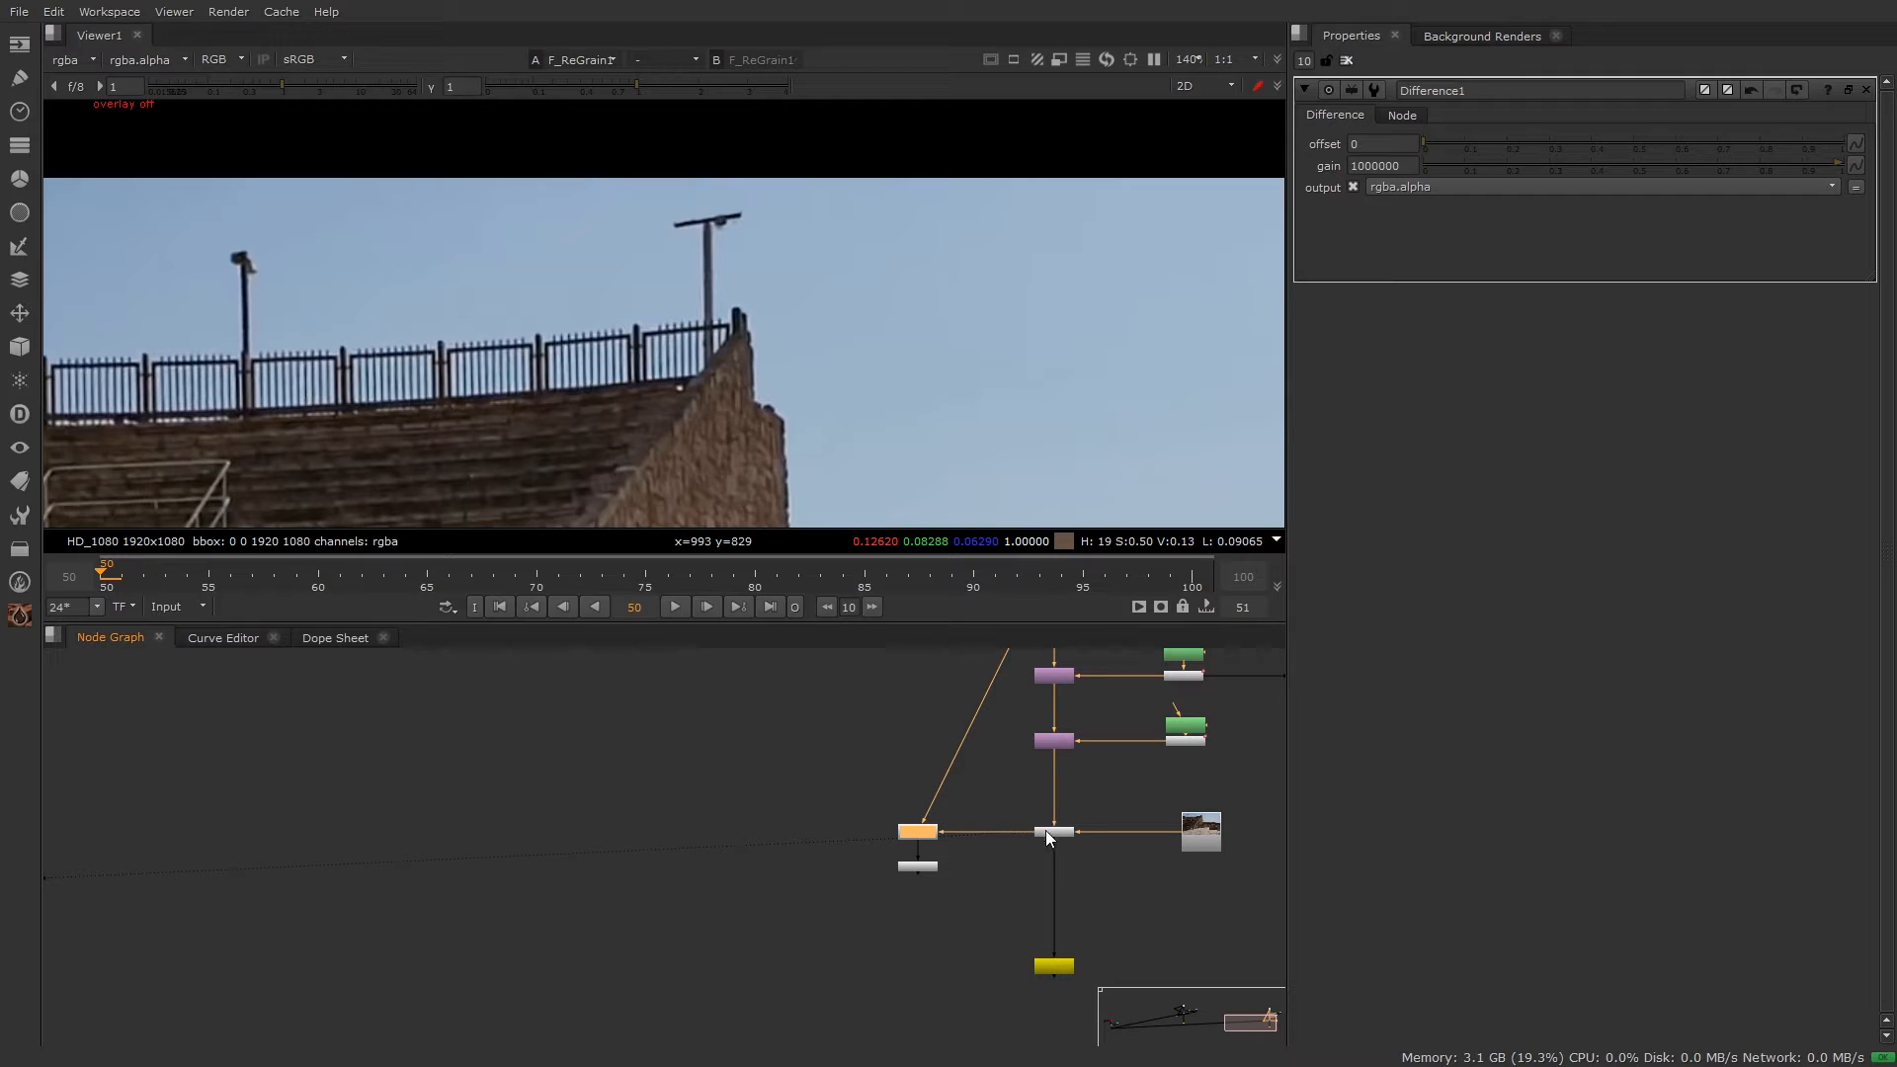
pyautogui.moveTo(1112, 796); pyautogui.dragTo(1005, 867)
pyautogui.moveTo(1098, 682); pyautogui.dragTo(991, 831, button='middle')
pyautogui.moveTo(1012, 769); pyautogui.dragTo(894, 1005)
pyautogui.moveTo(870, 778); pyautogui.dragTo(1005, 674)
pyautogui.moveTo(972, 900); pyautogui.dragTo(1031, 829, button='middle')
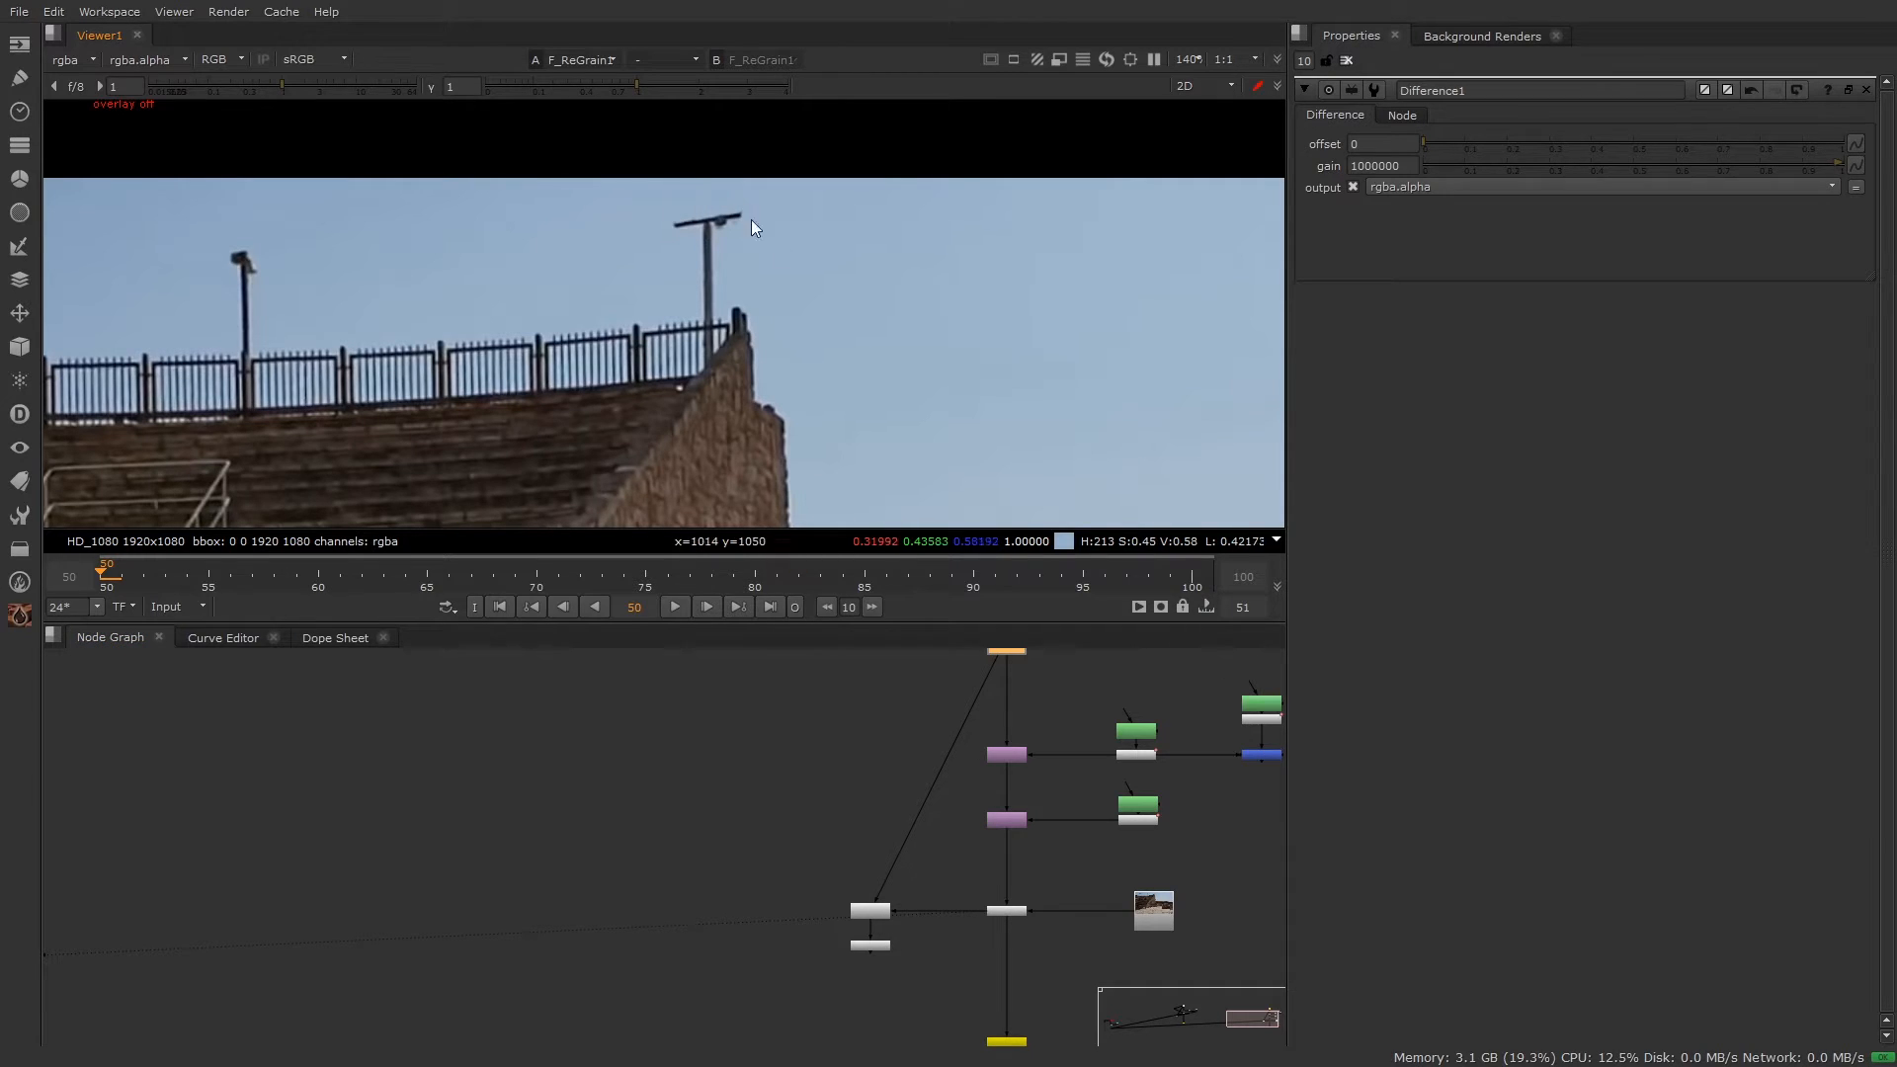
pyautogui.scroll(4, 986, 946)
pyautogui.moveTo(1110, 805); pyautogui.dragTo(732, 973)
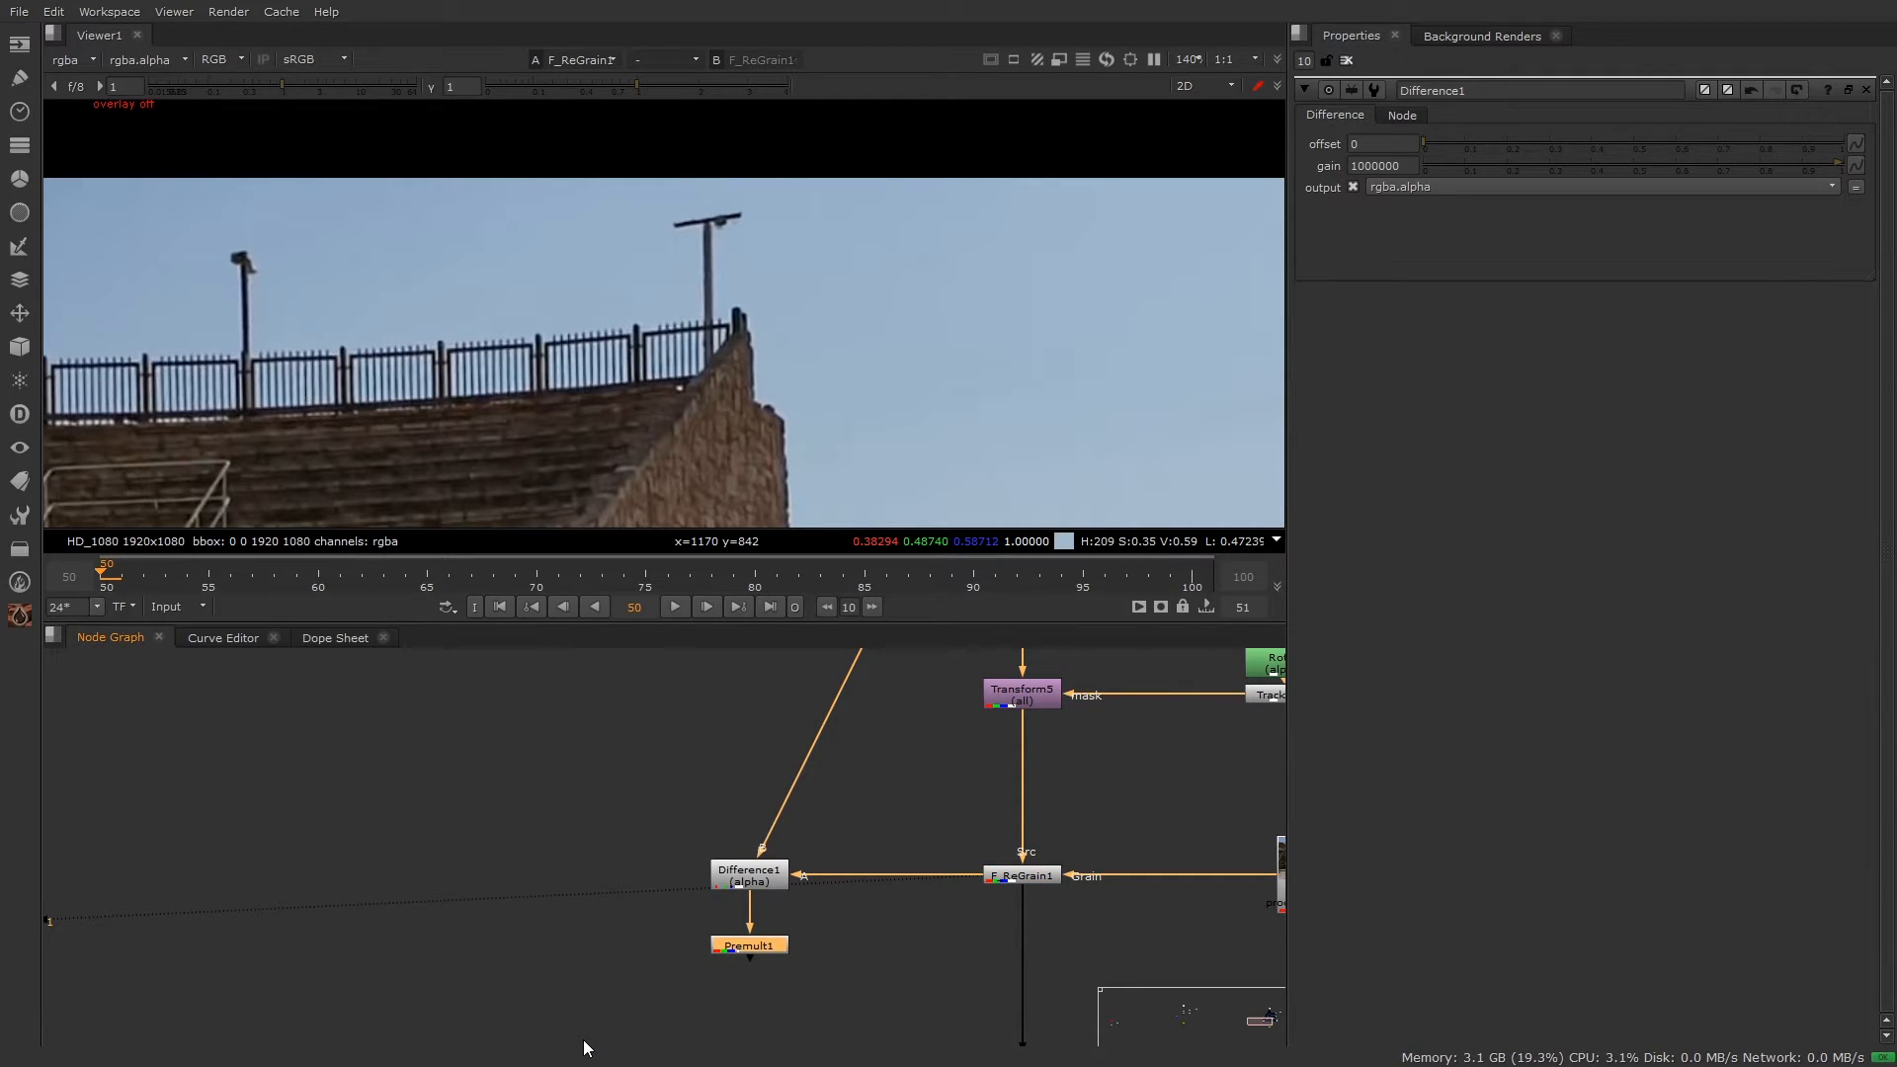
pyautogui.press('1')
pyautogui.scroll(-6, 869, 279)
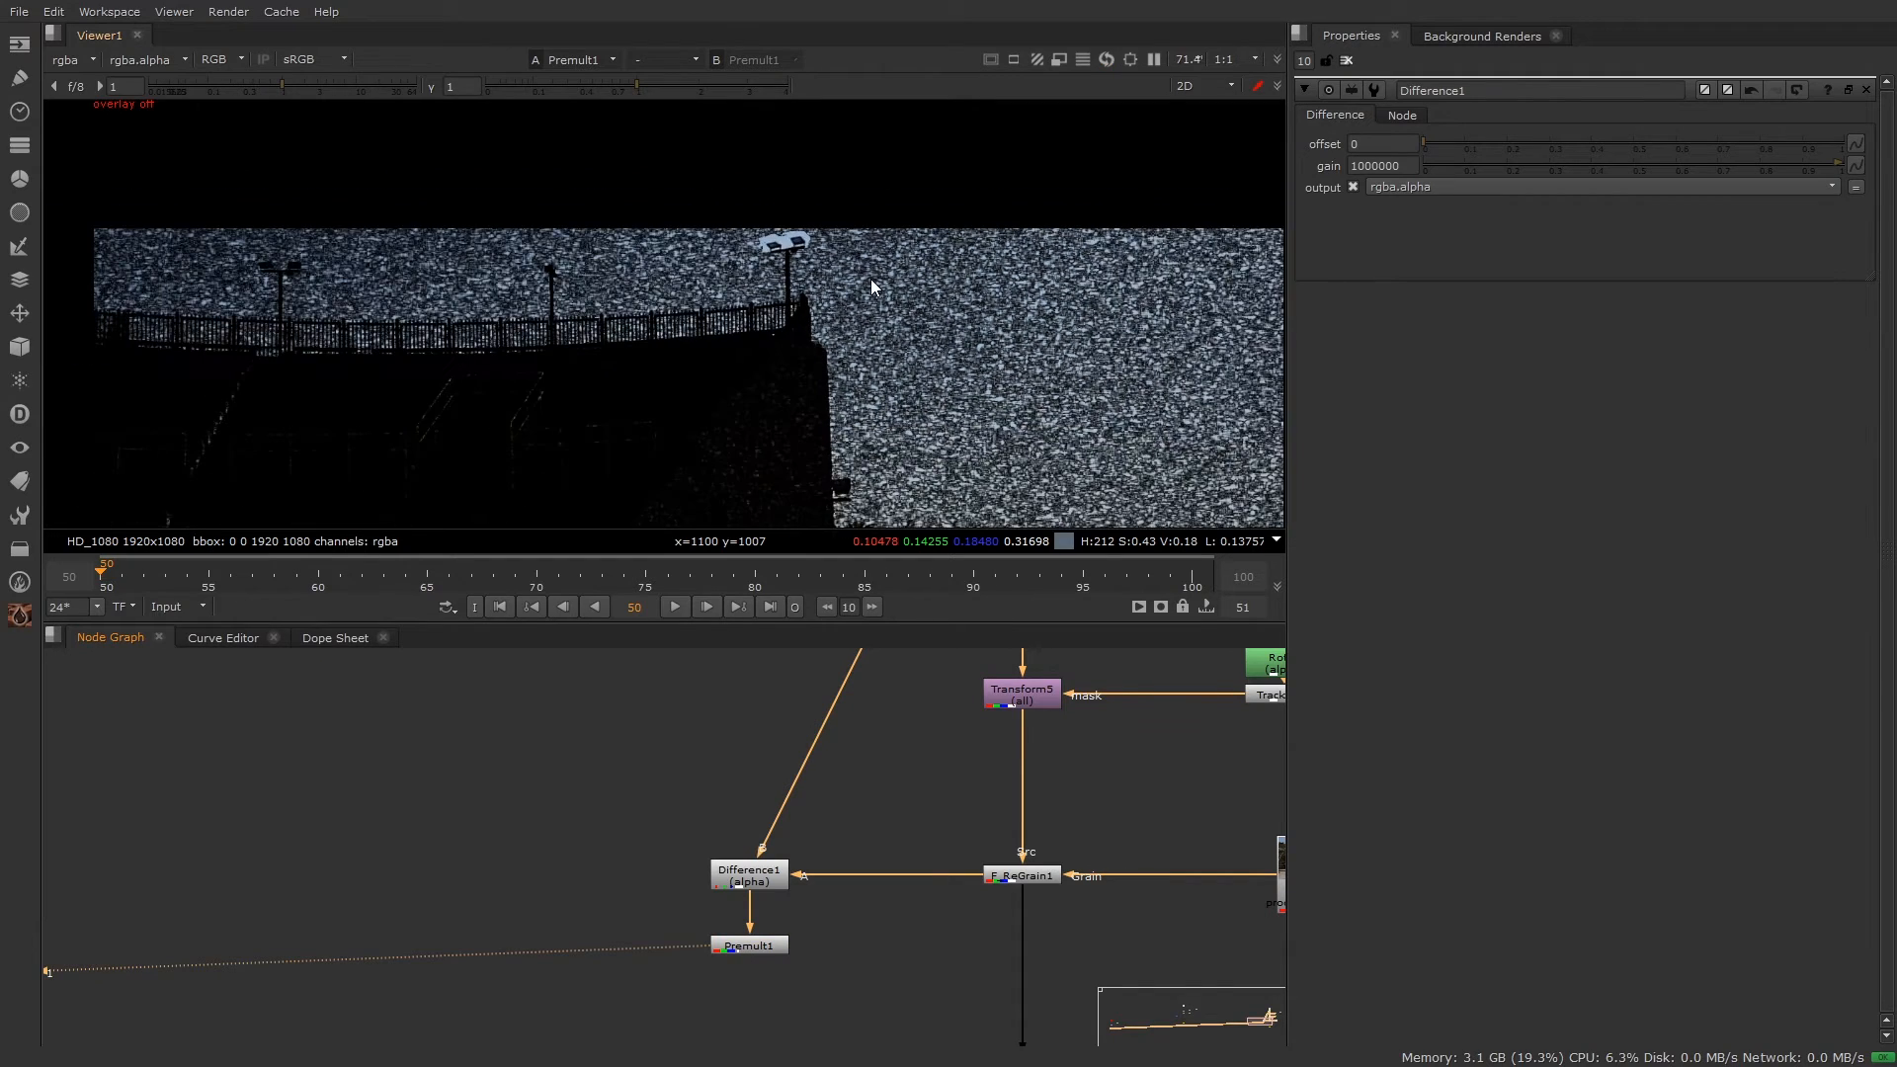
pyautogui.moveTo(1017, 318); pyautogui.dragTo(939, 136, button='middle')
pyautogui.moveTo(923, 312); pyautogui.dragTo(965, 373, button='middle')
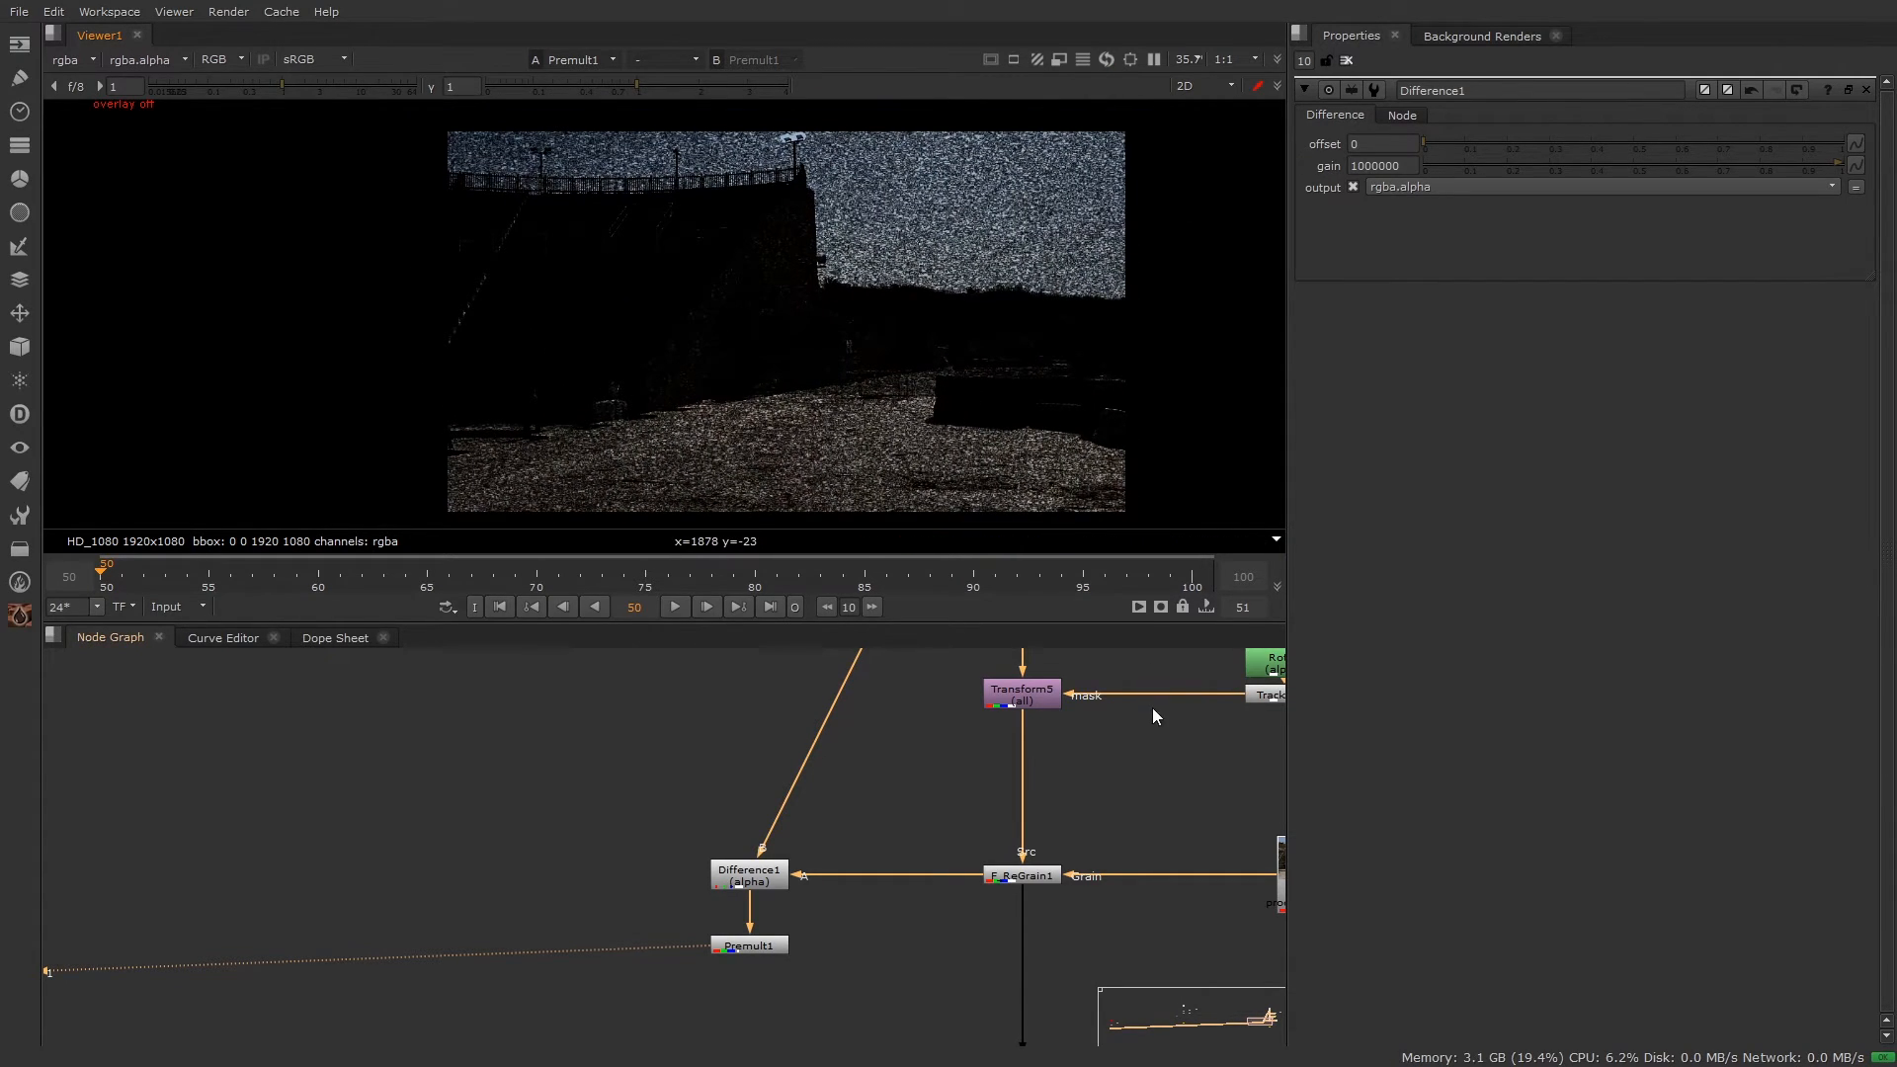
pyautogui.moveTo(1134, 801); pyautogui.dragTo(899, 899)
pyautogui.press('d')
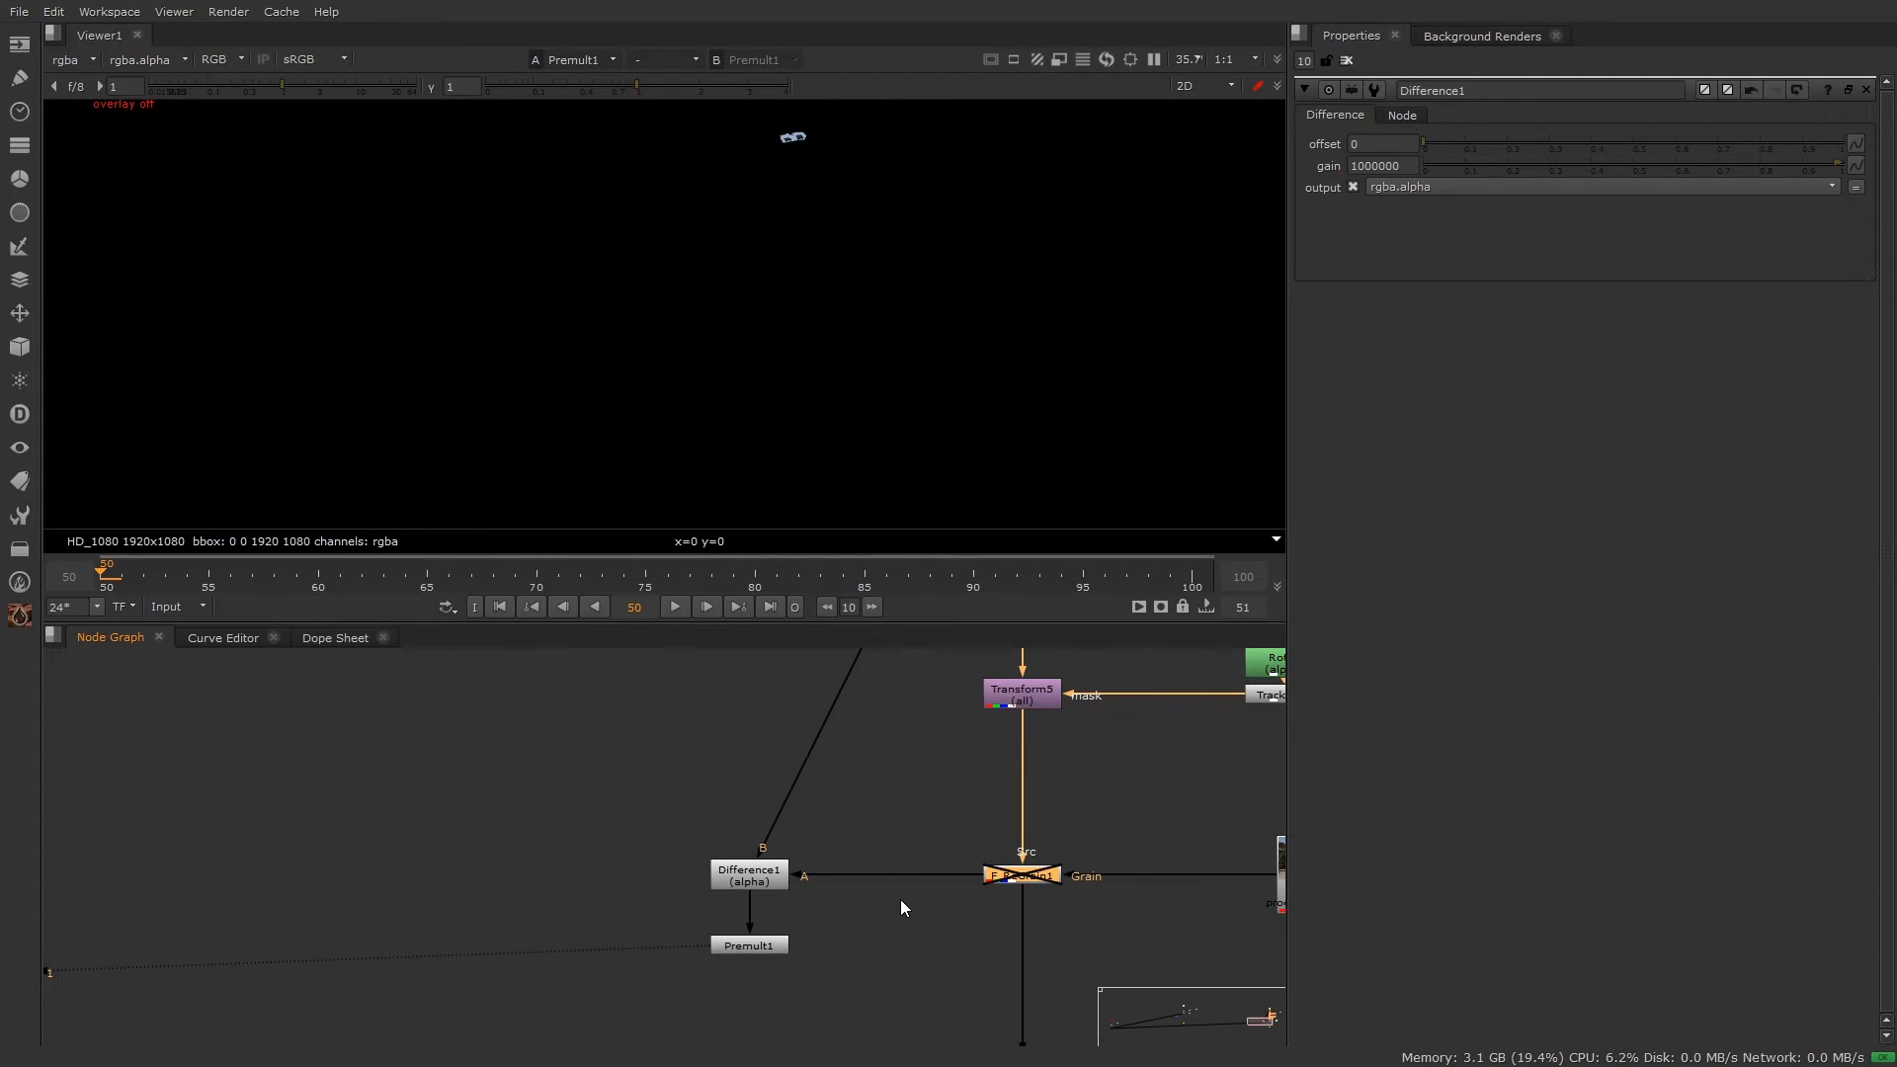
pyautogui.moveTo(914, 219); pyautogui.dragTo(925, 322, button='middle')
pyautogui.scroll(5, 855, 287)
pyautogui.moveTo(792, 197); pyautogui.dragTo(902, 395, button='middle')
pyautogui.scroll(1, 903, 395)
pyautogui.scroll(1, 903, 395)
pyautogui.moveTo(612, 287); pyautogui.dragTo(692, 414)
pyautogui.moveTo(716, 276); pyautogui.dragTo(792, 328)
pyautogui.press('d')
pyautogui.scroll(-8, 738, 330)
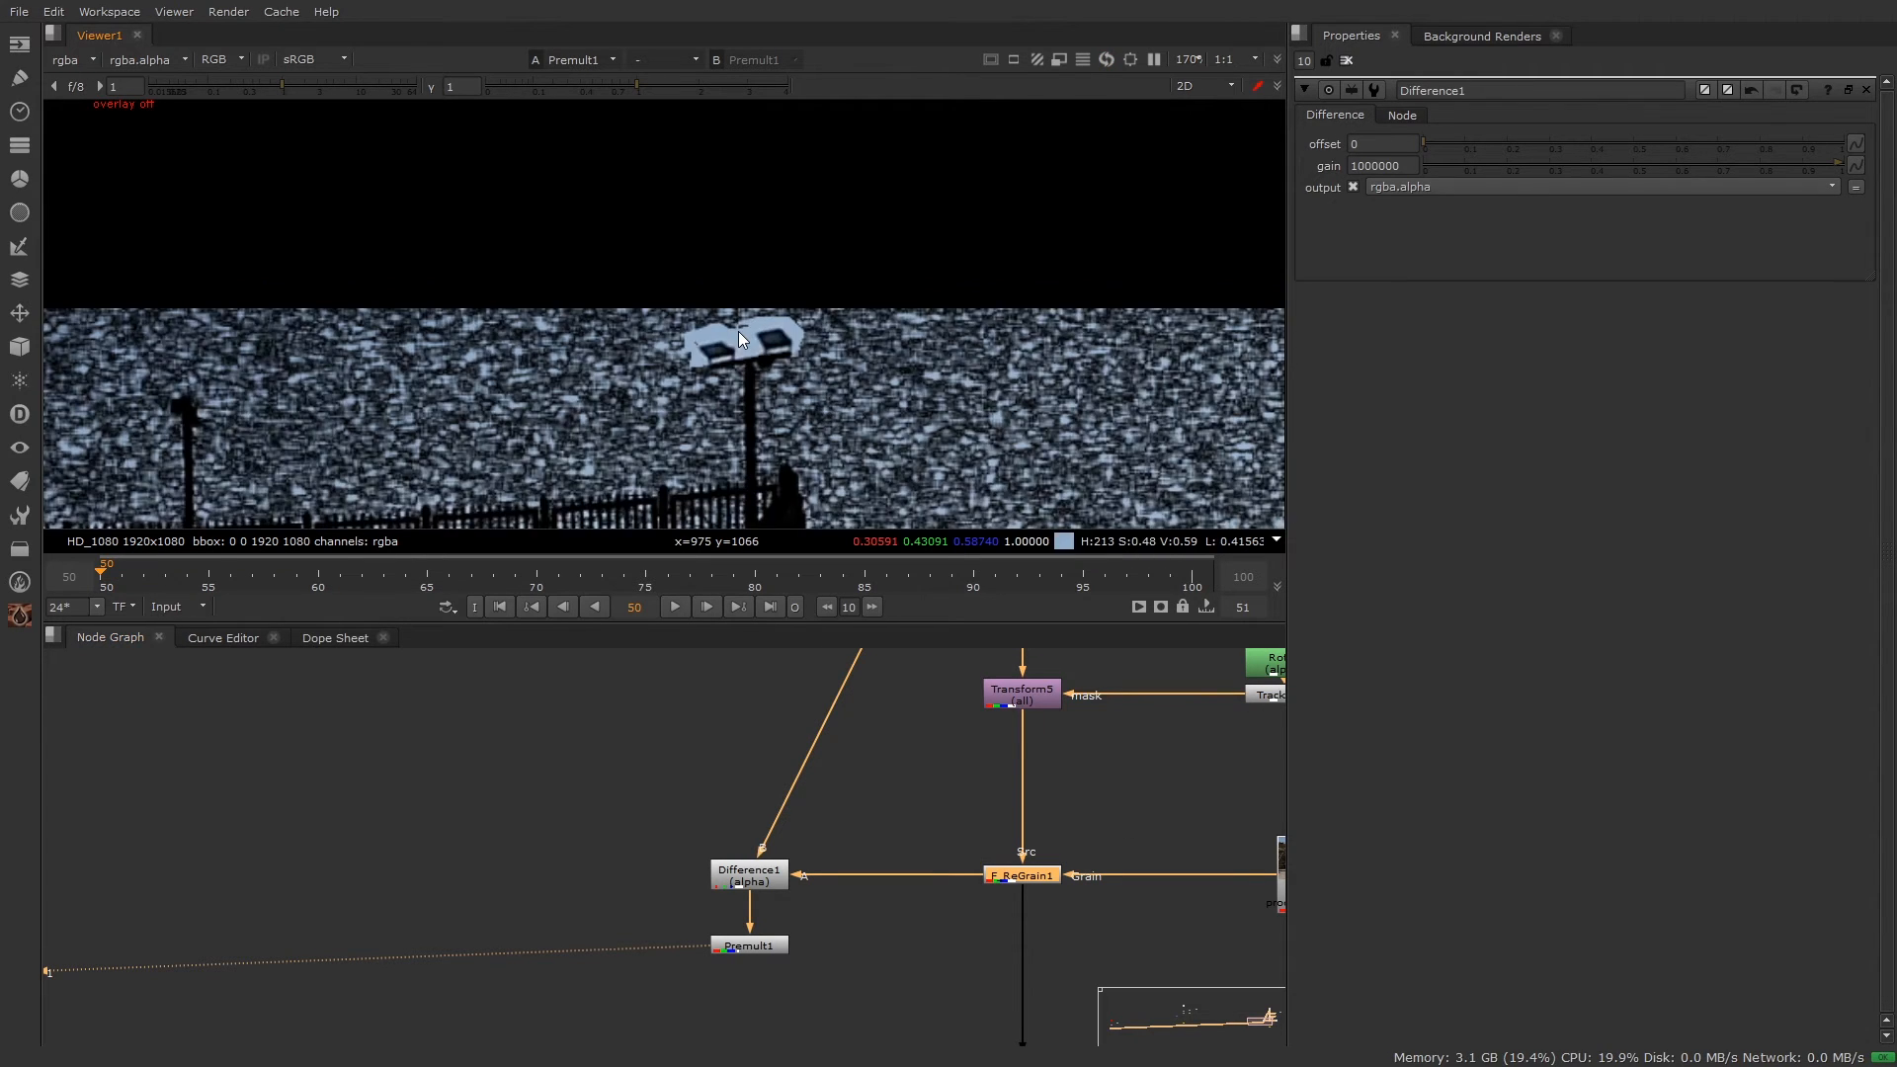
pyautogui.scroll(-4, 751, 346)
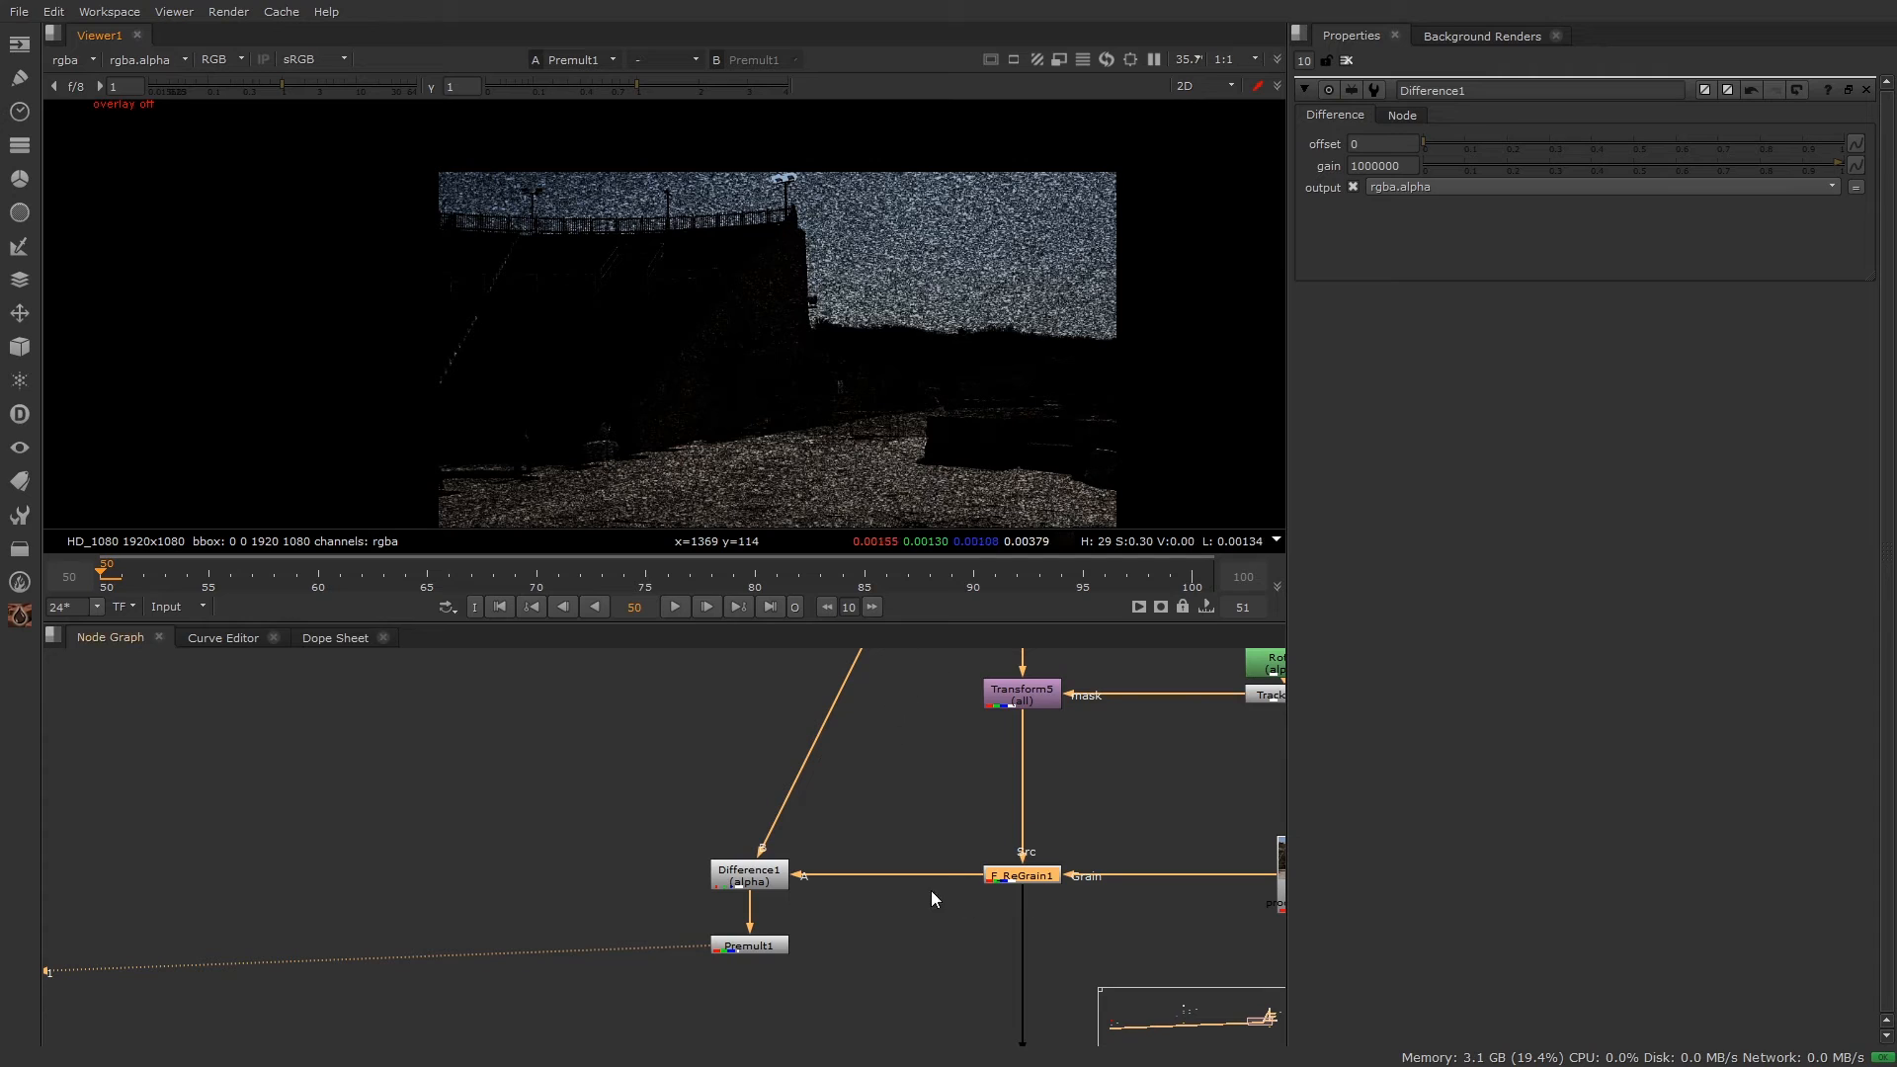
pyautogui.moveTo(1016, 1015); pyautogui.dragTo(804, 919, button='middle')
pyautogui.scroll(-3, 825, 933)
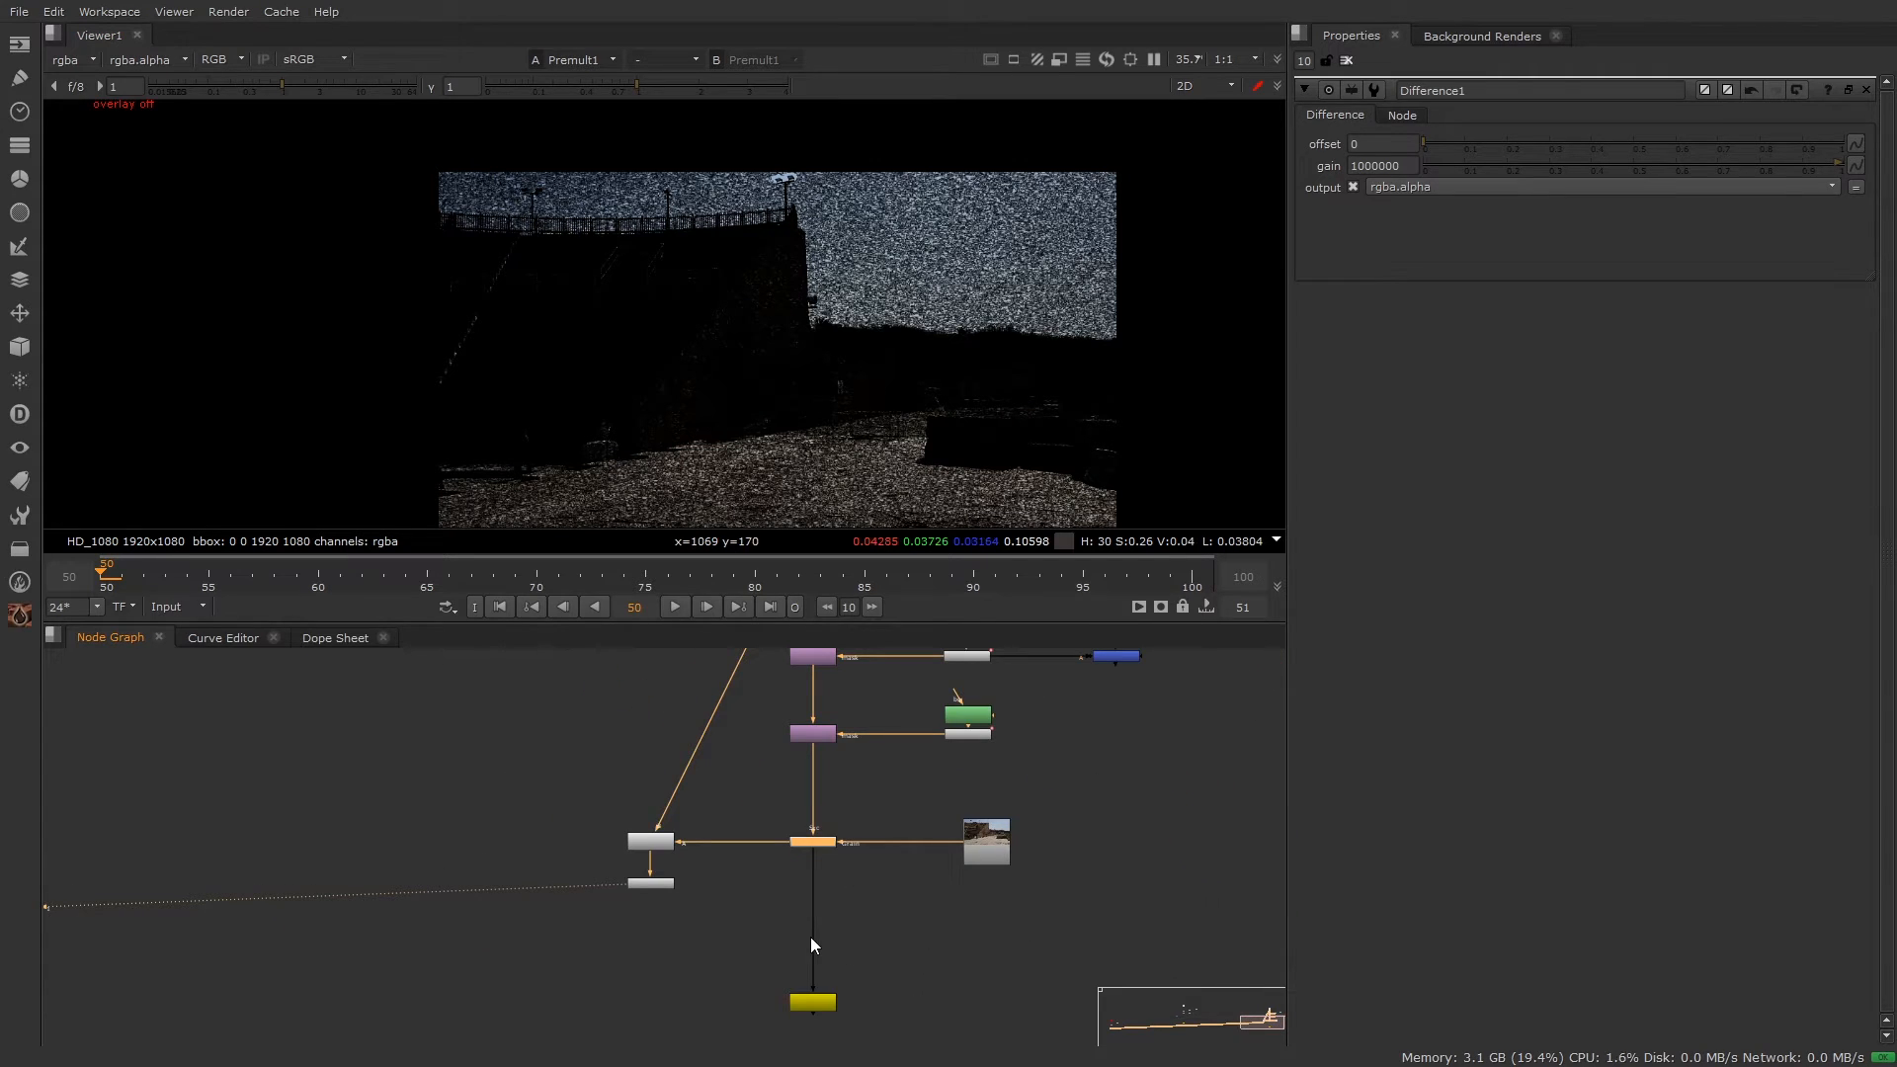
pyautogui.scroll(3, 814, 945)
pyautogui.moveTo(1113, 965); pyautogui.dragTo(979, 956, button='middle')
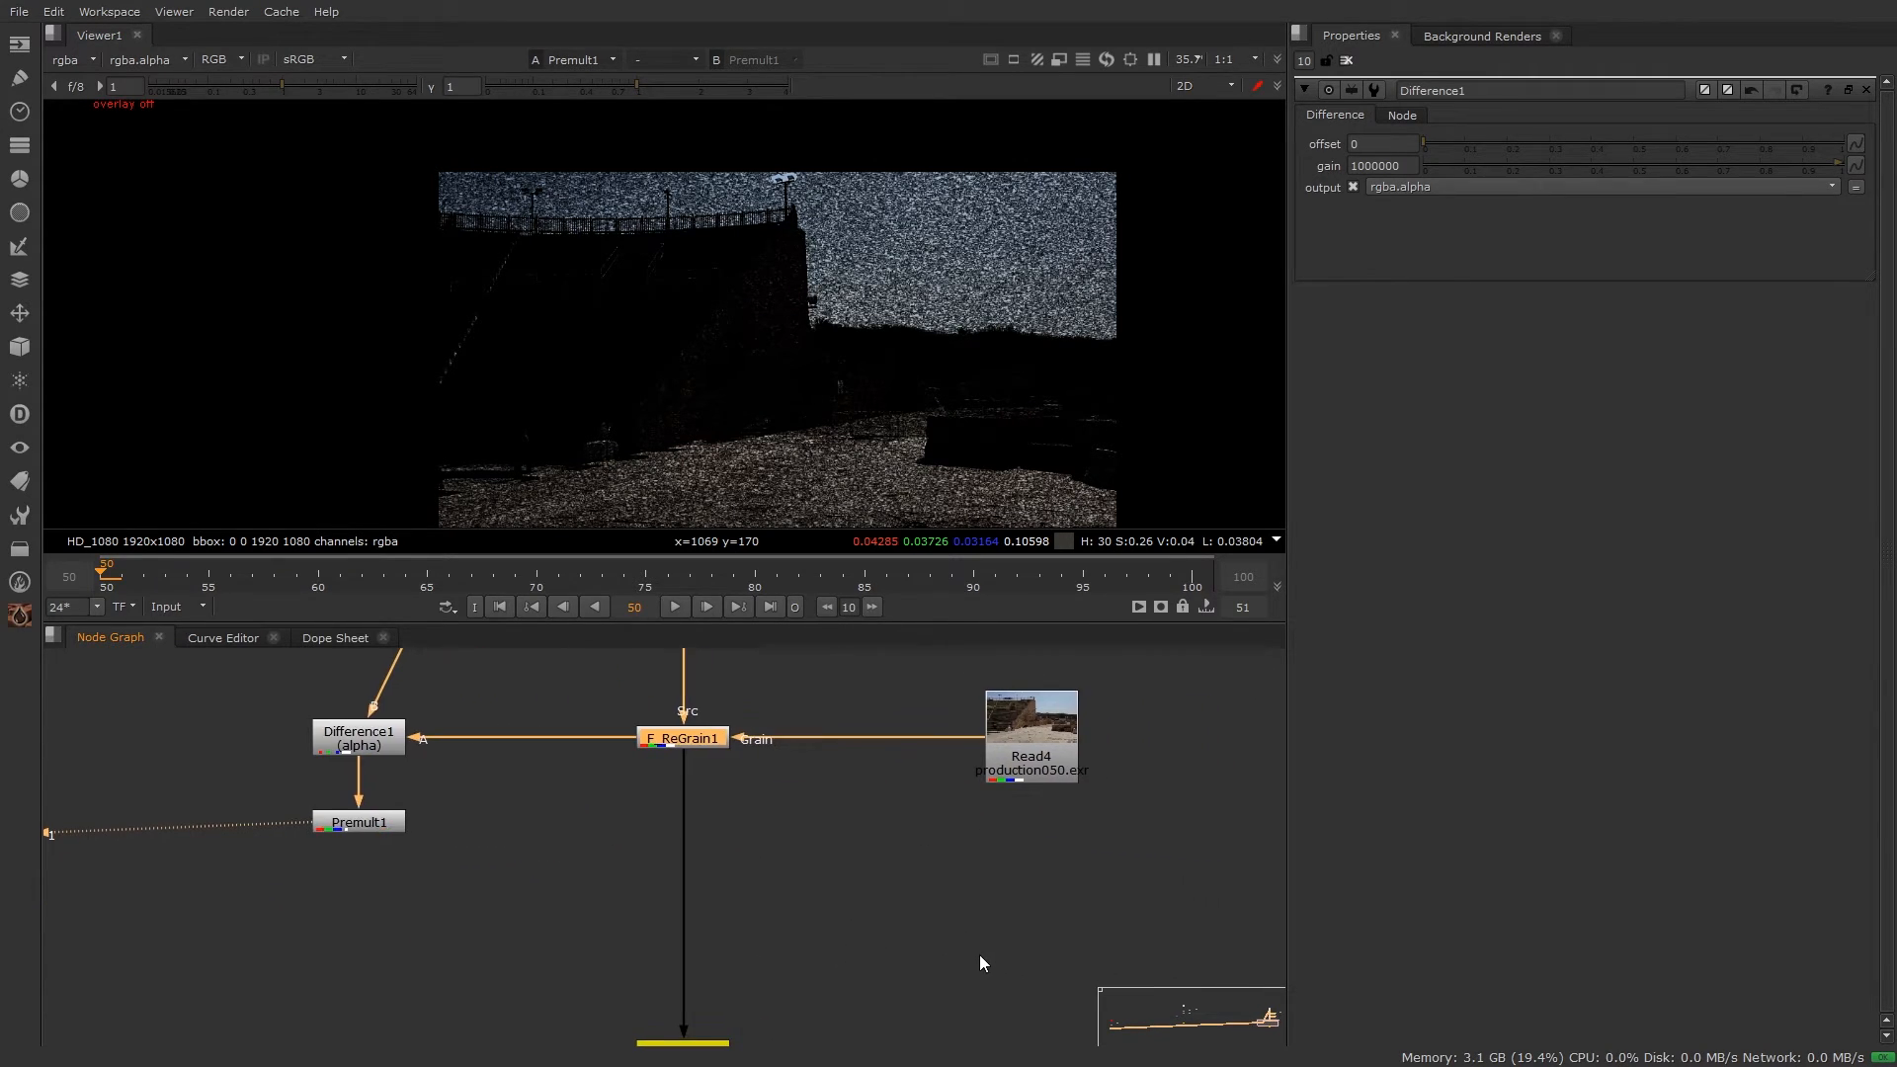
pyautogui.moveTo(805, 682); pyautogui.dragTo(618, 770)
pyautogui.press('1')
pyautogui.click(535, 820)
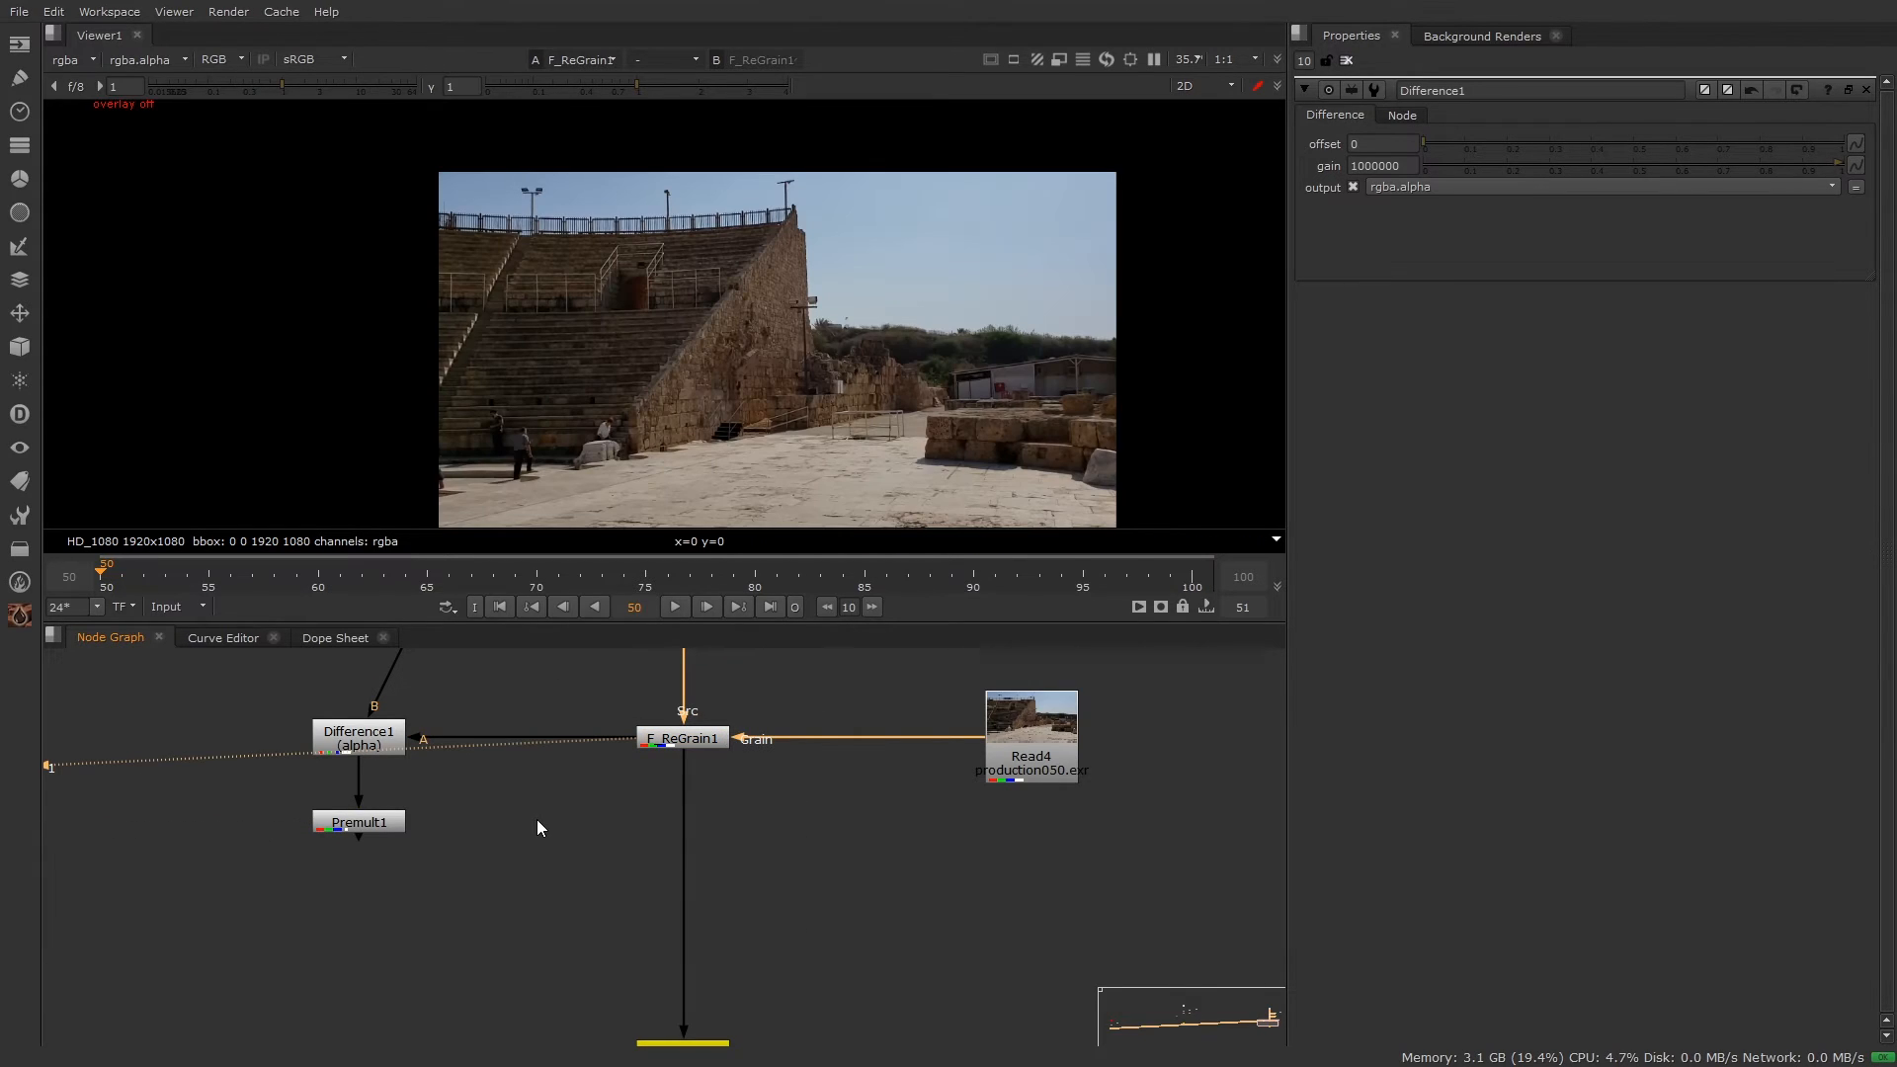
pyautogui.click(896, 895)
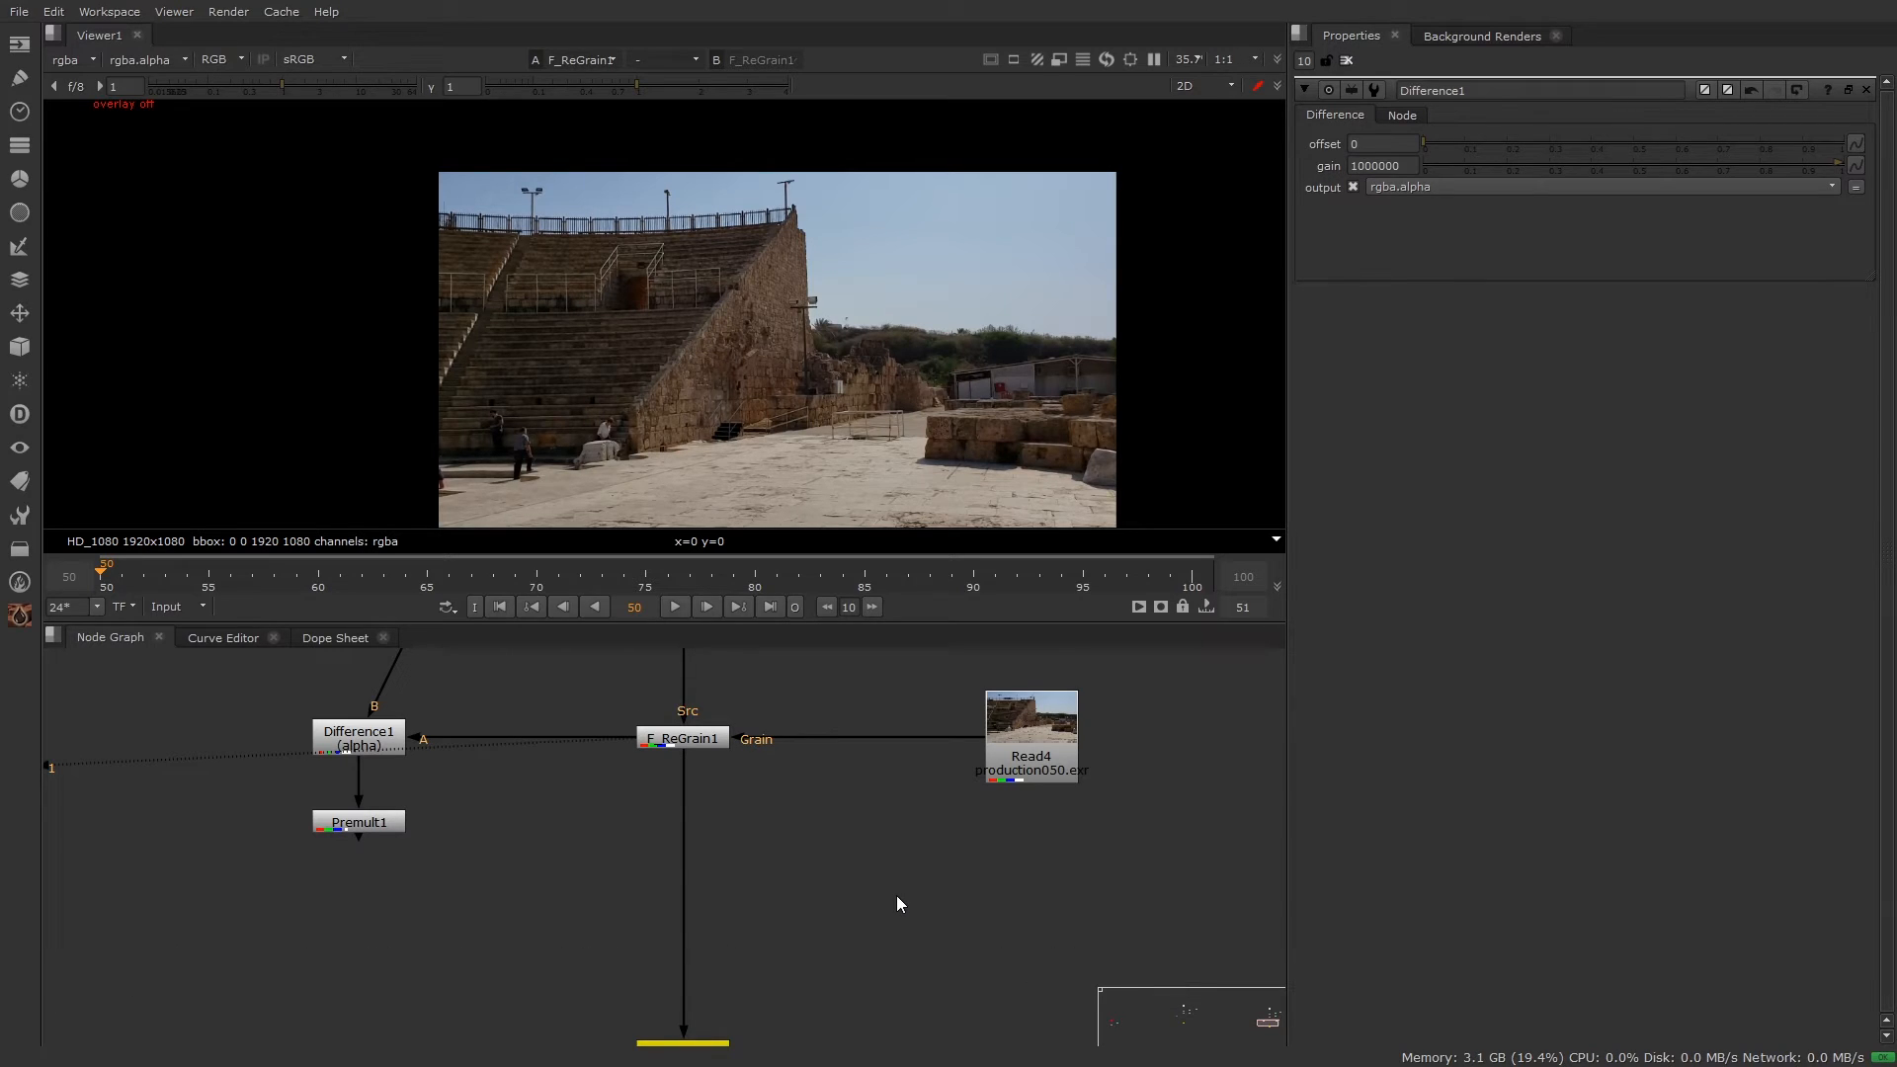
# Step: Add a Keymix node and connect its A input to F_ReGrain1
pyautogui.press('Return')
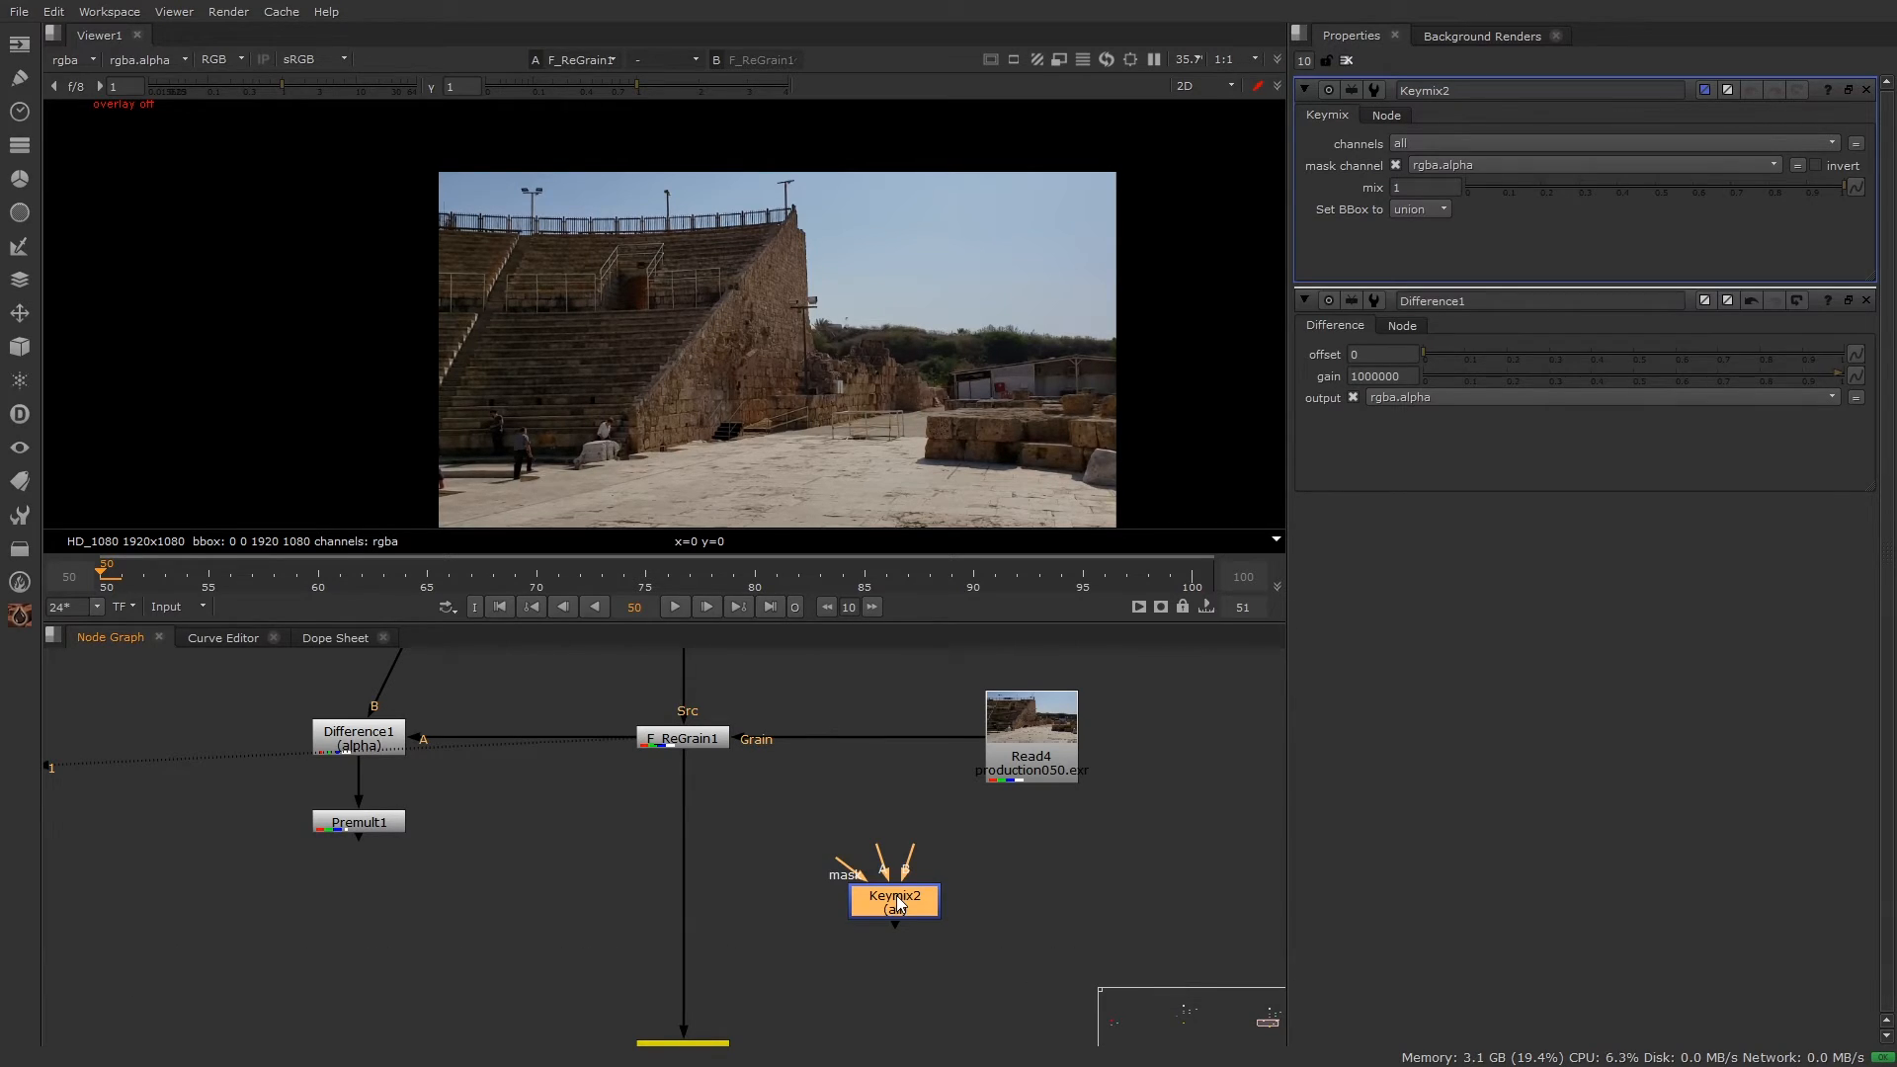
pyautogui.scroll(-4, 897, 895)
pyautogui.scroll(4, 922, 869)
pyautogui.moveTo(909, 890); pyautogui.dragTo(930, 922)
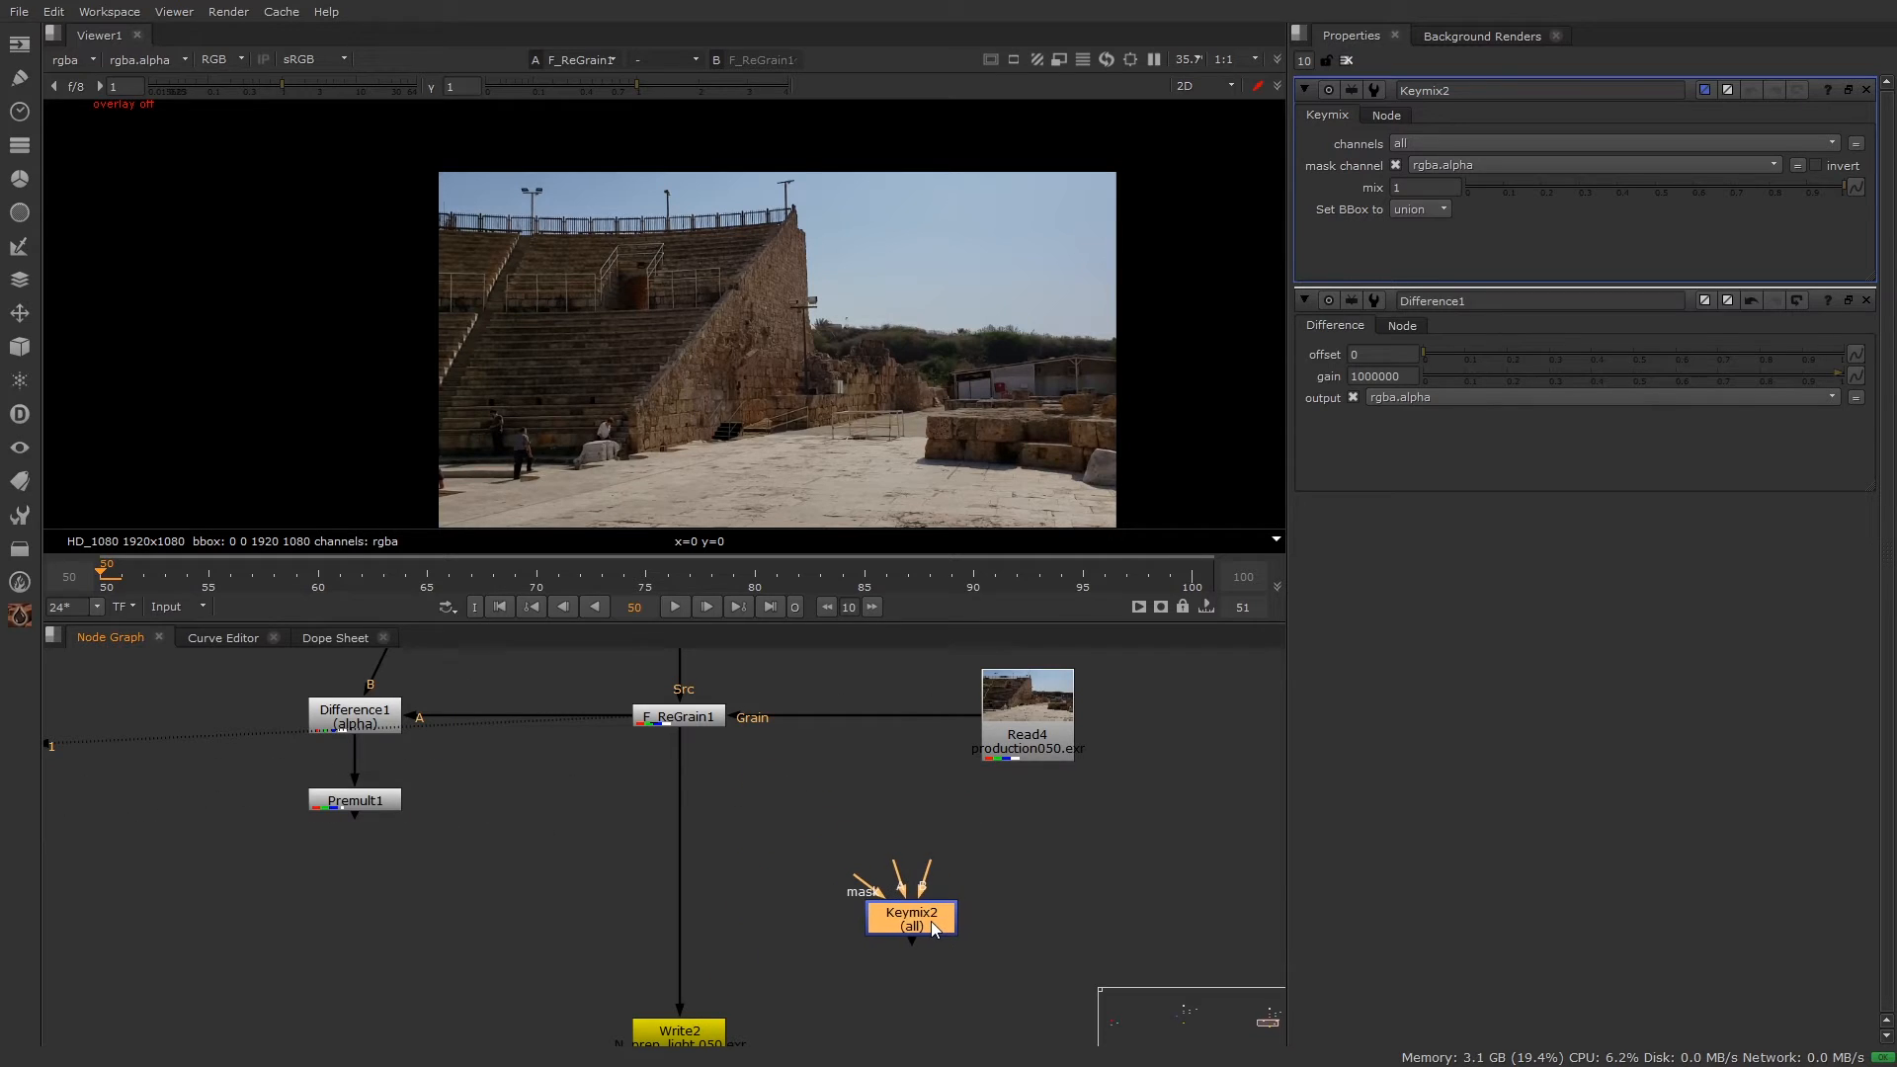
pyautogui.moveTo(1020, 905); pyautogui.dragTo(984, 934, button='middle')
pyautogui.moveTo(865, 897); pyautogui.dragTo(653, 753)
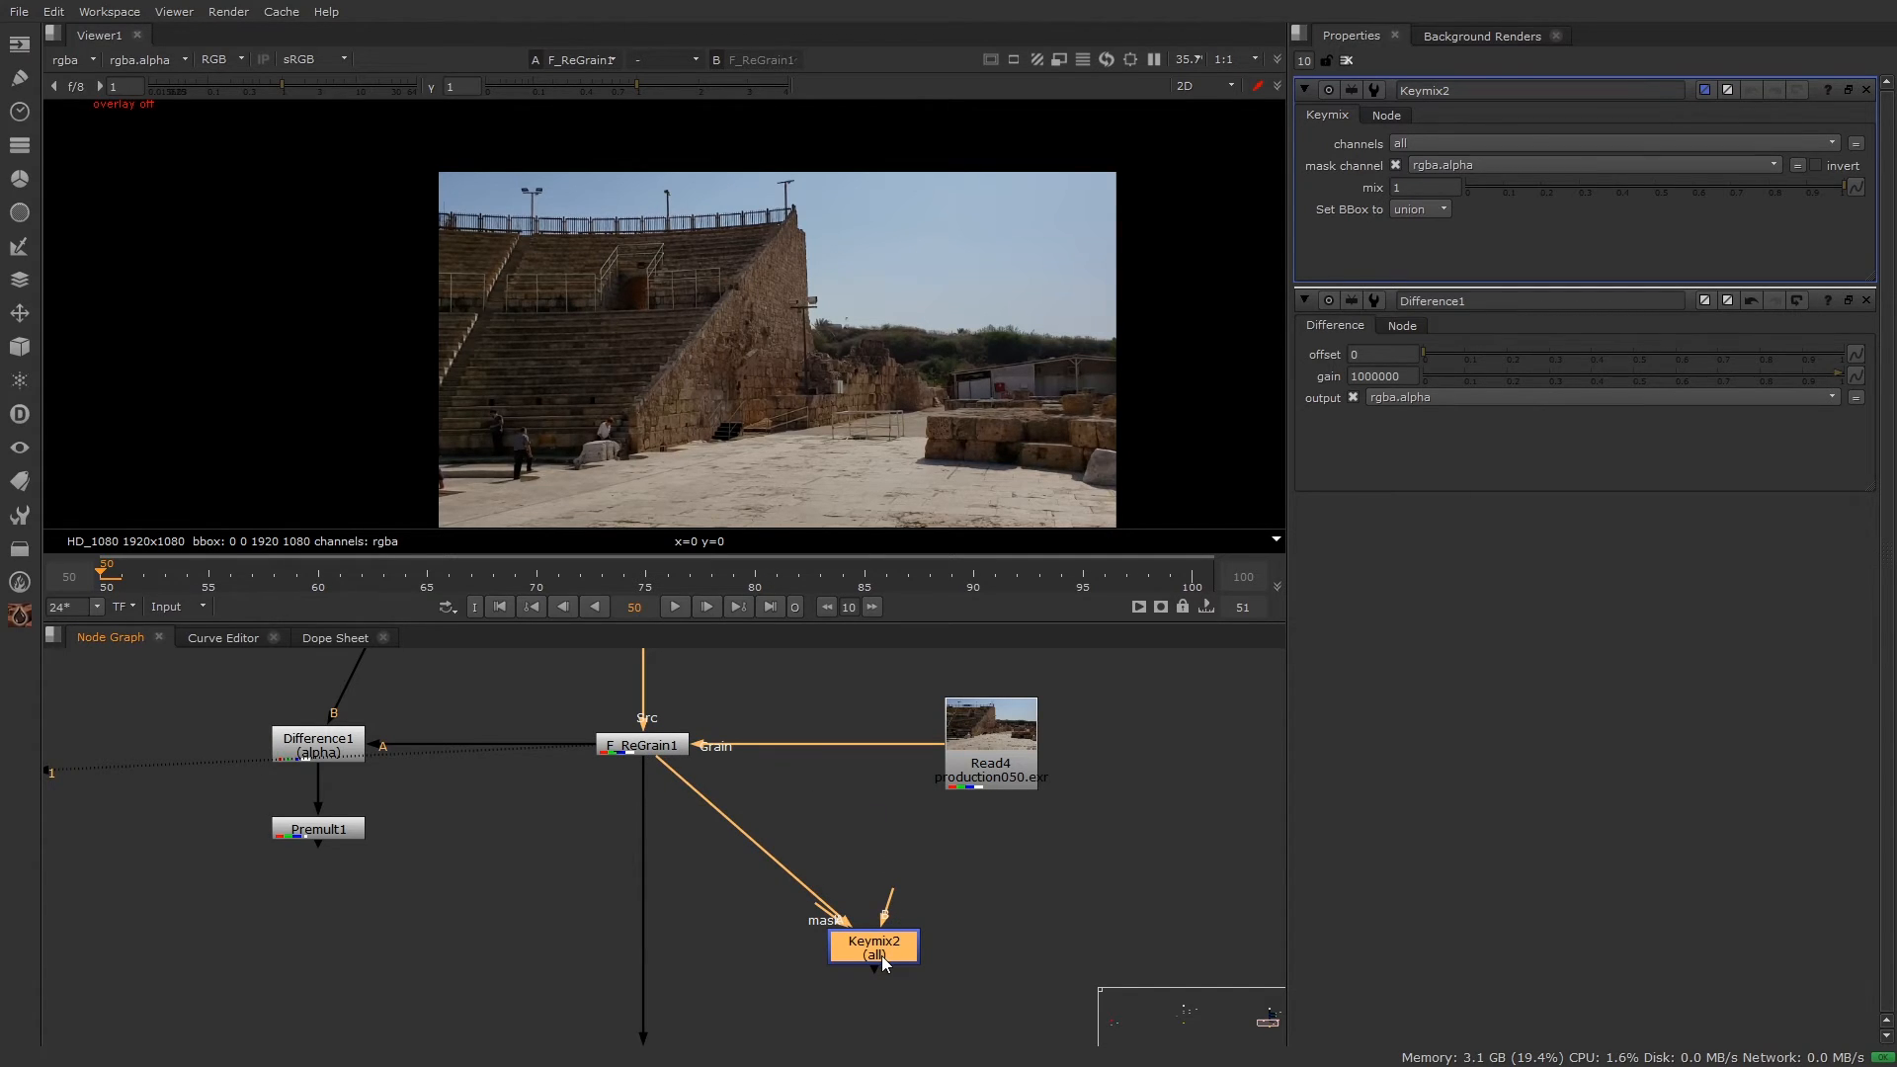
pyautogui.moveTo(750, 676); pyautogui.dragTo(537, 800)
pyautogui.moveTo(874, 944); pyautogui.dragTo(987, 776)
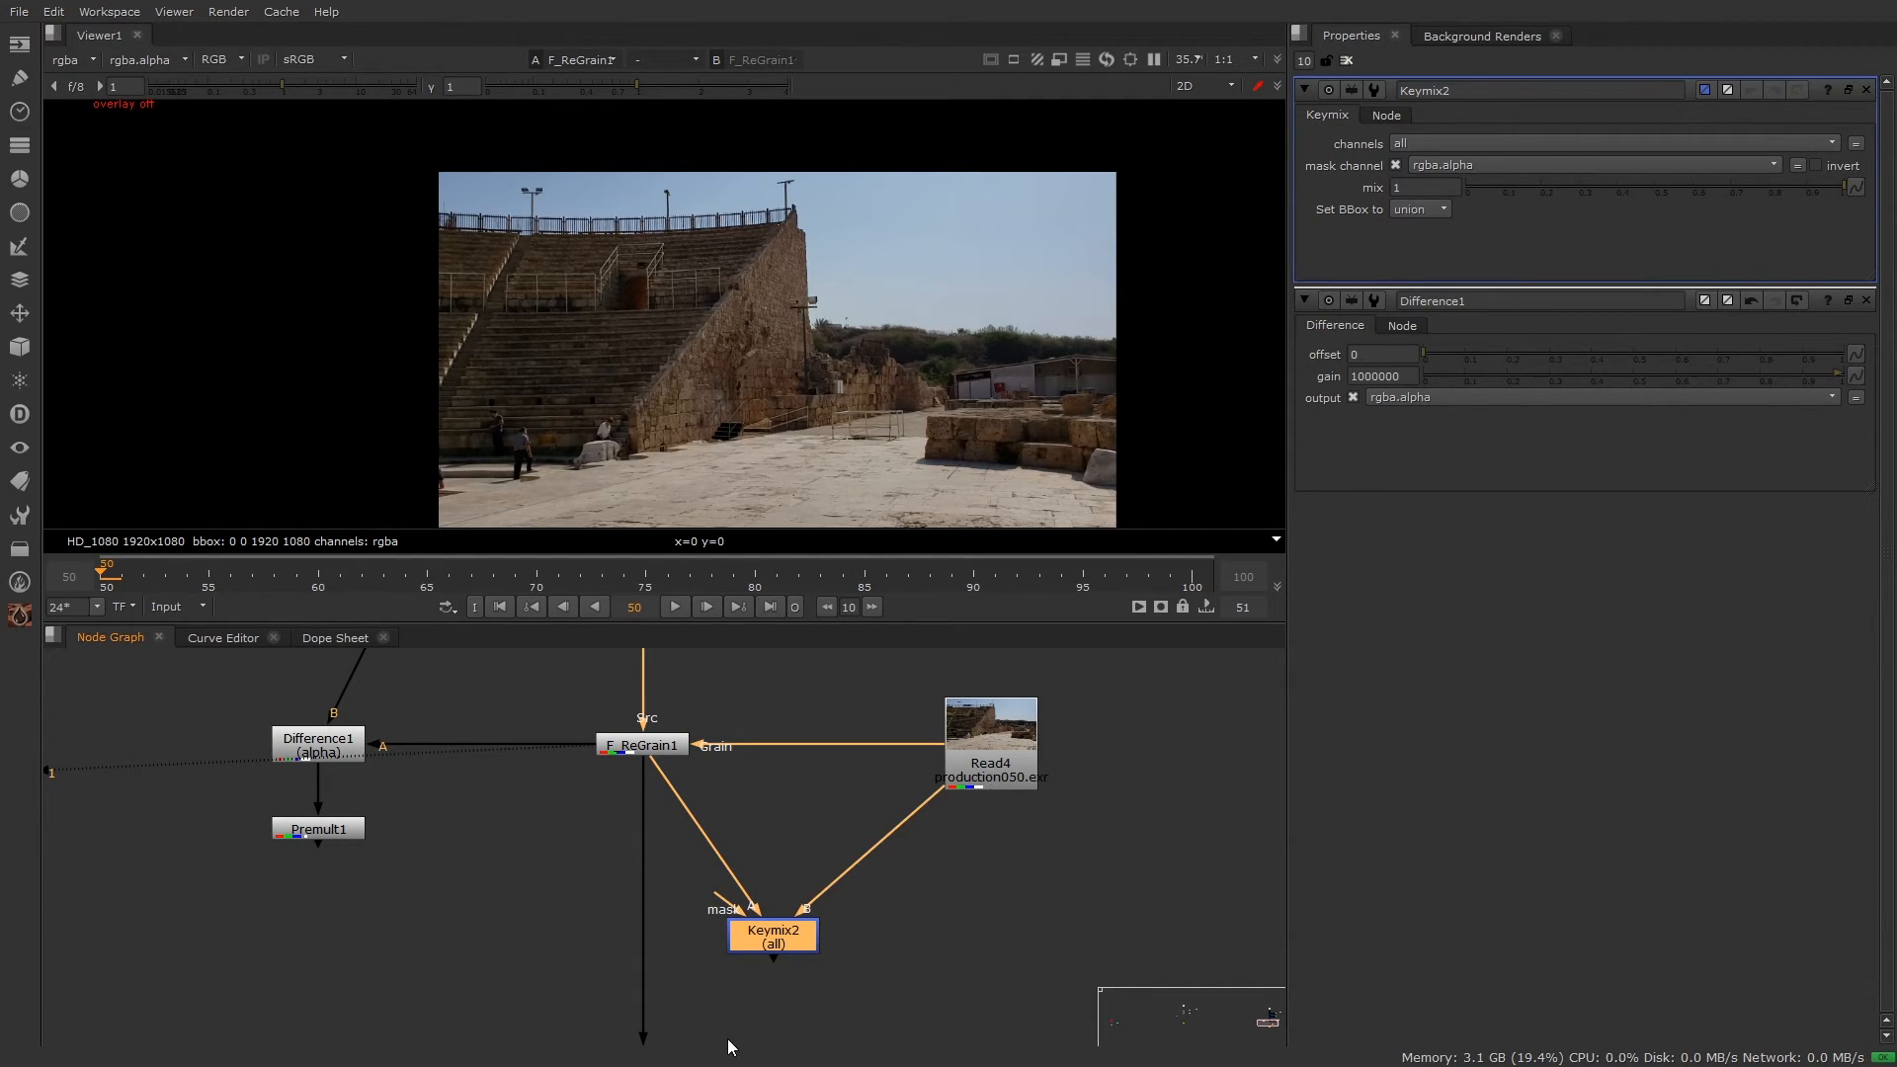
pyautogui.moveTo(790, 940); pyautogui.dragTo(848, 938)
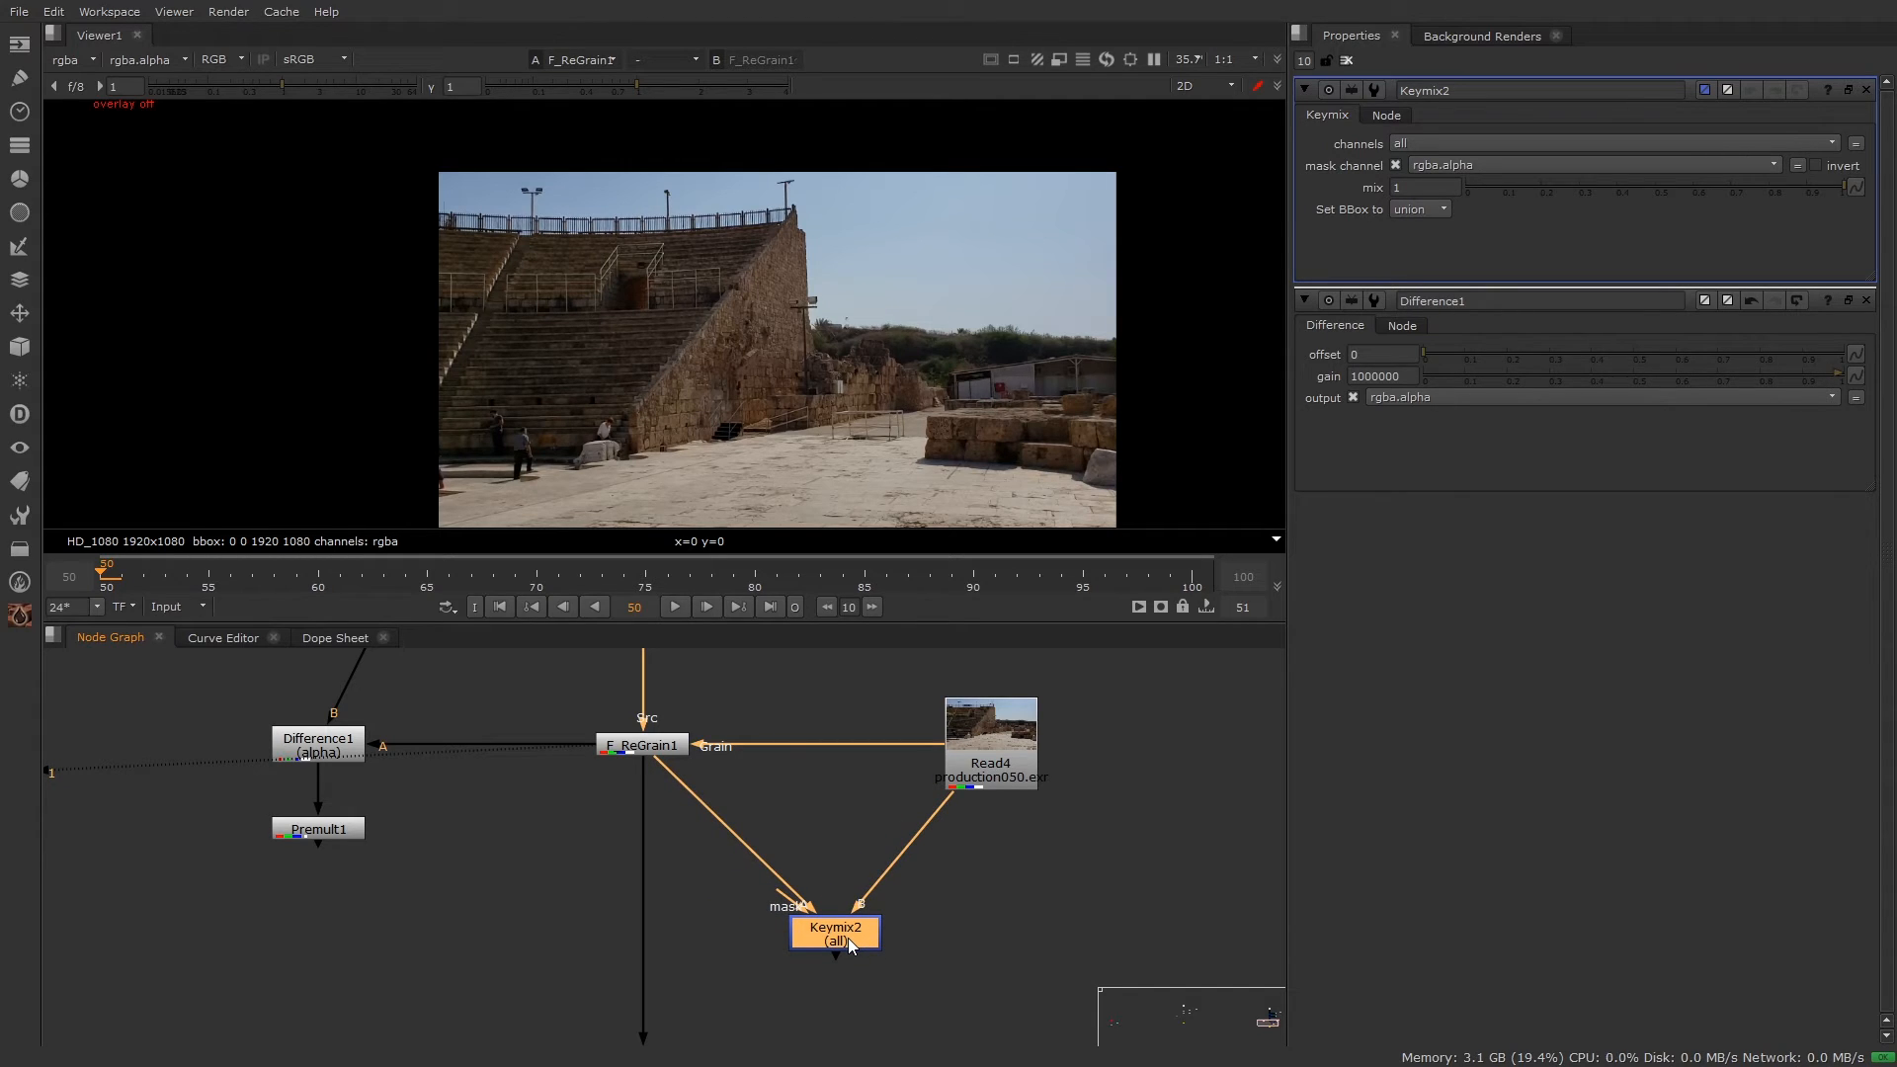
# Step: View Keymix2's output and reposition it below its inputs in the node graph
pyautogui.press('1')
pyautogui.scroll(6, 824, 159)
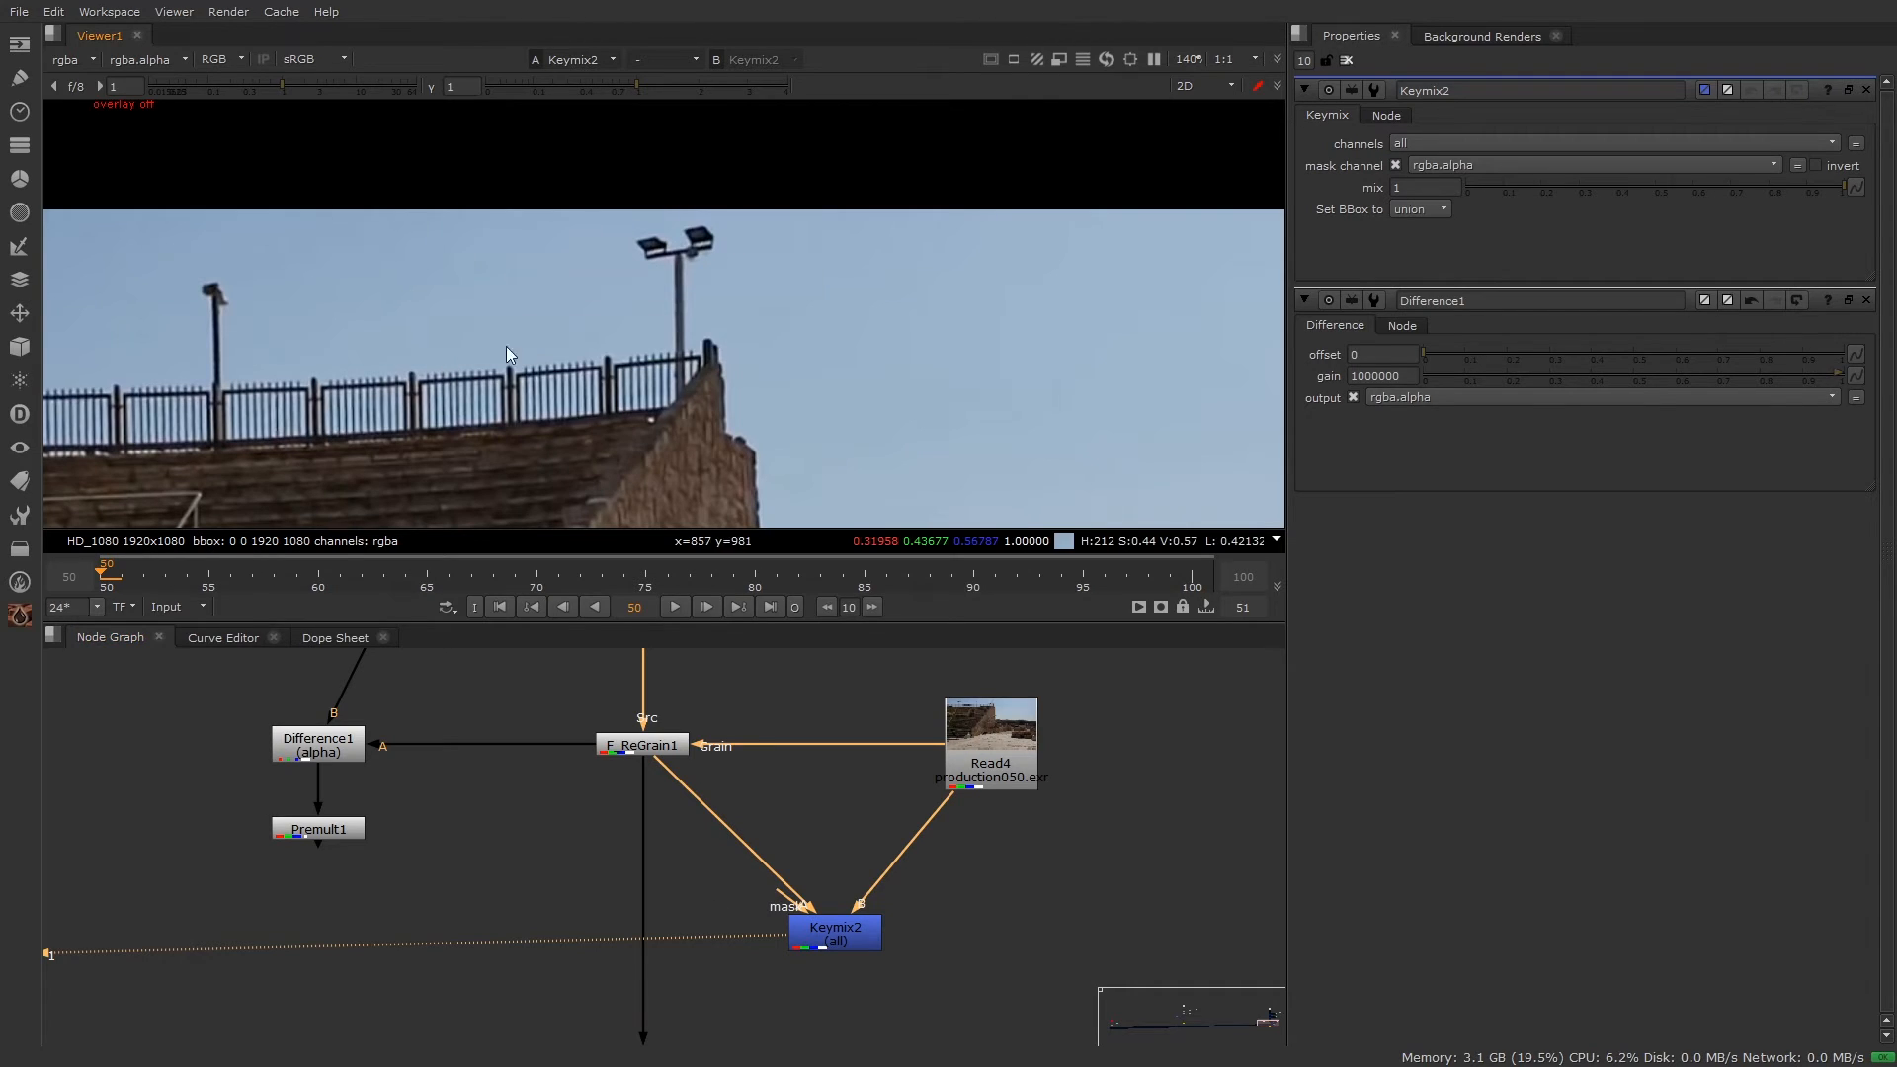
pyautogui.scroll(-5, 859, 850)
pyautogui.moveTo(877, 833); pyautogui.dragTo(787, 901, button='middle')
pyautogui.scroll(3, 909, 763)
pyautogui.moveTo(958, 713); pyautogui.dragTo(863, 771)
pyautogui.scroll(-2, 835, 842)
pyautogui.moveTo(842, 920); pyautogui.dragTo(851, 885, button='middle')
pyautogui.moveTo(735, 974); pyautogui.dragTo(895, 959)
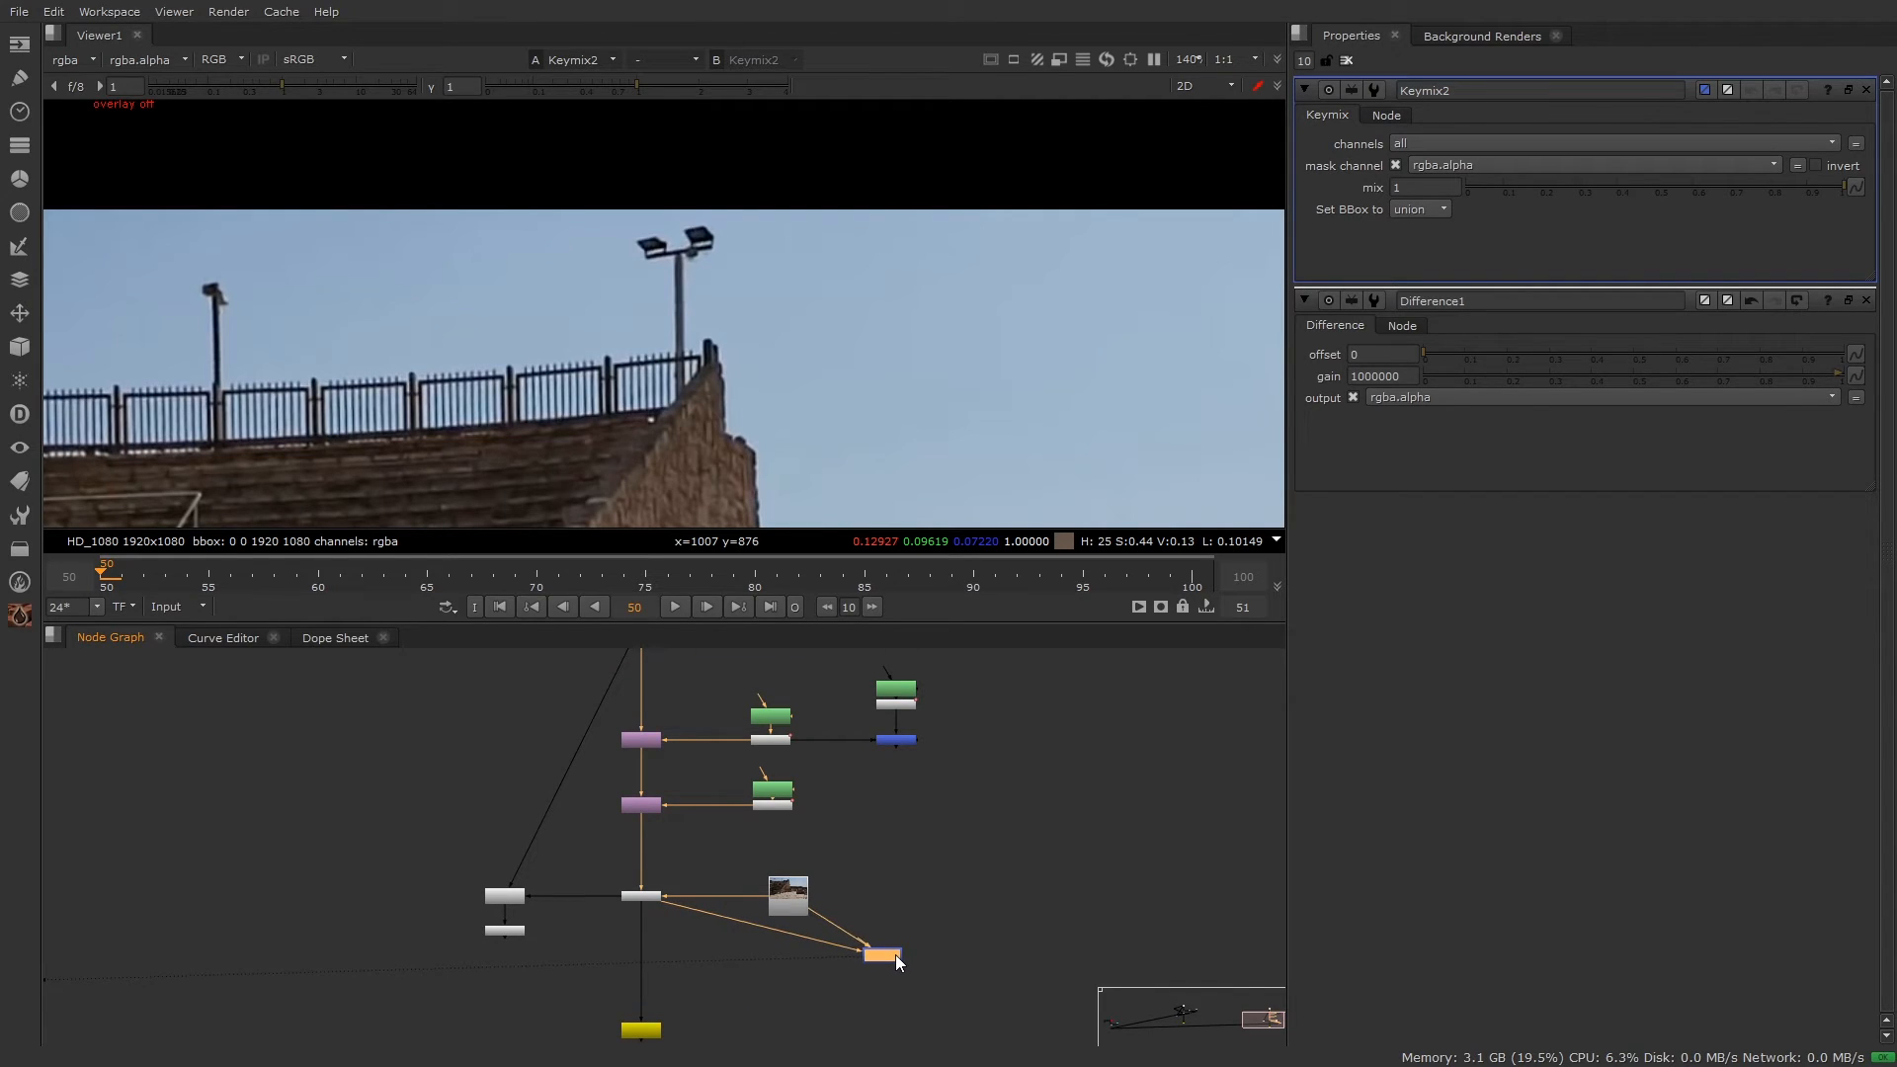
pyautogui.scroll(3, 793, 950)
# Step: Route the ReGrain pipe through a Dot and connect Keymix2's mask to the roto Merge
pyautogui.keyDown('ctrl'); pyautogui.moveTo(741, 916); pyautogui.dragTo(582, 970); pyautogui.keyUp('ctrl')
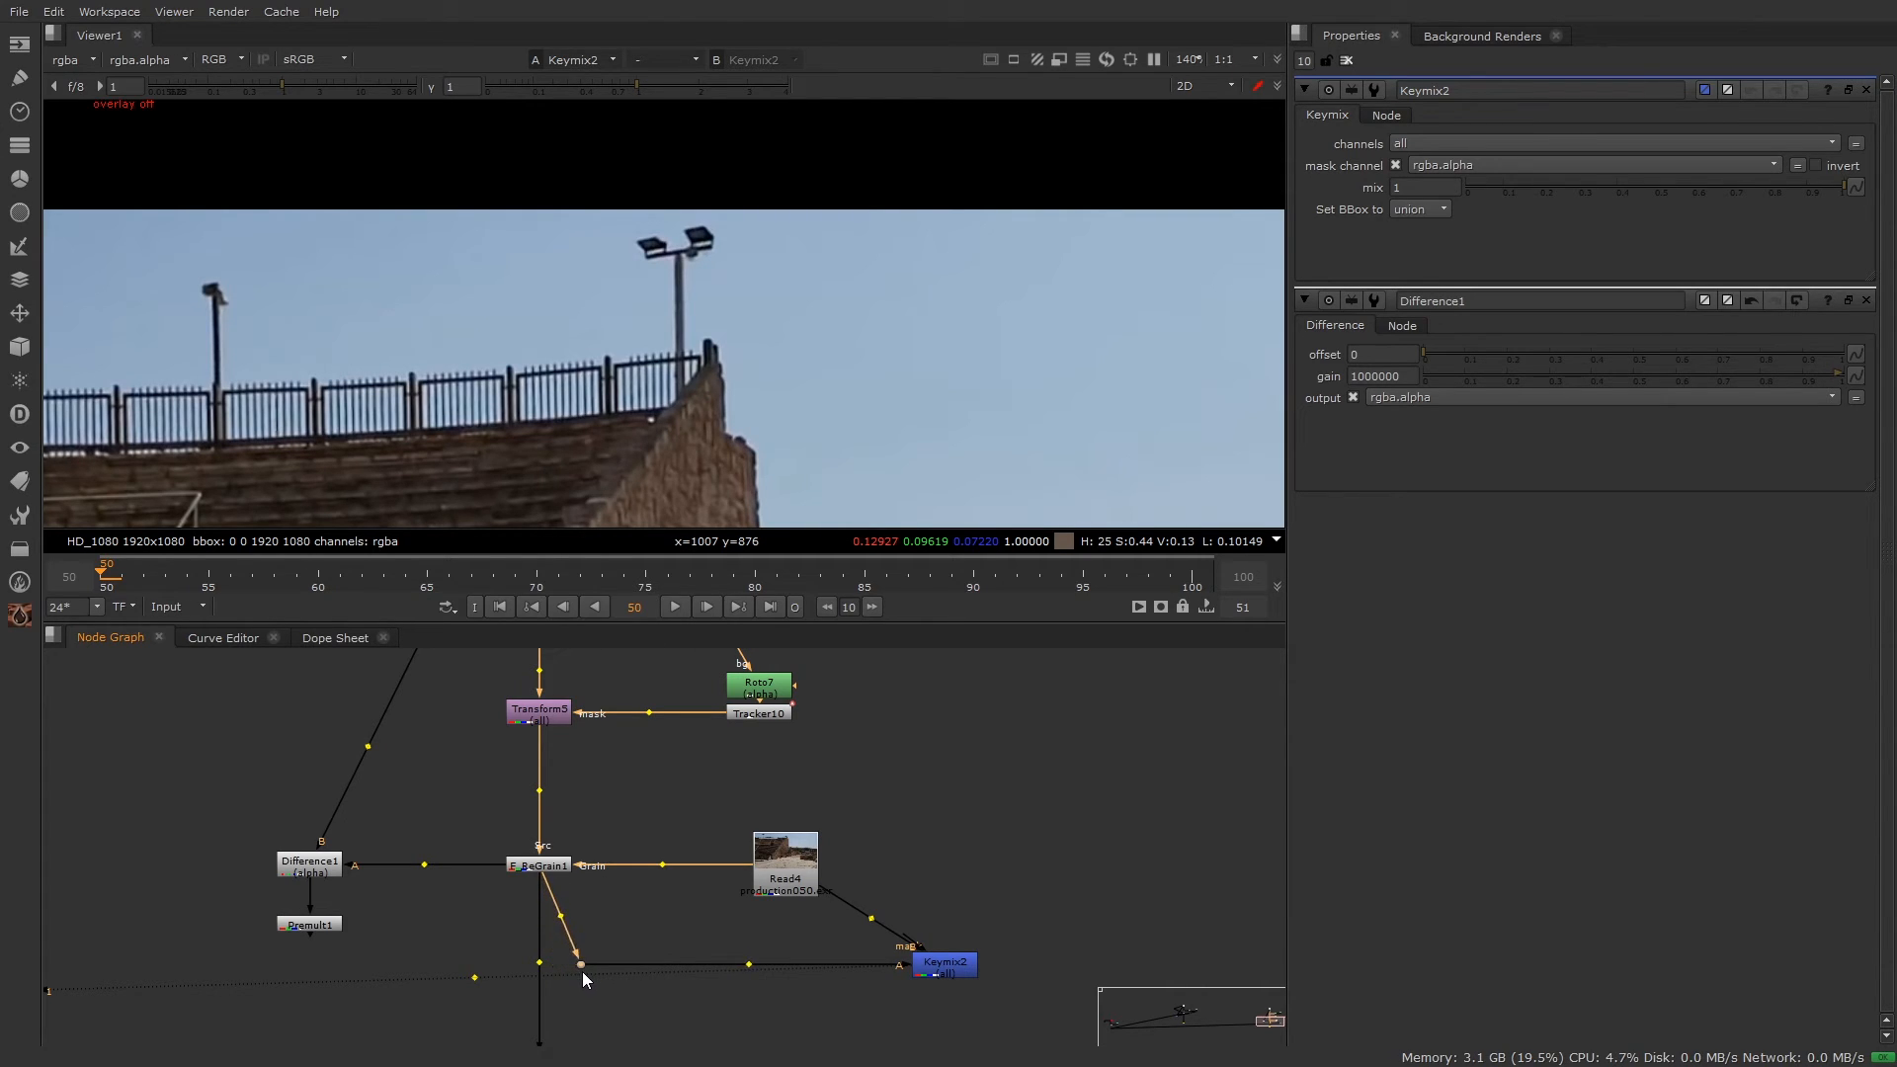
pyautogui.scroll(-2, 958, 951)
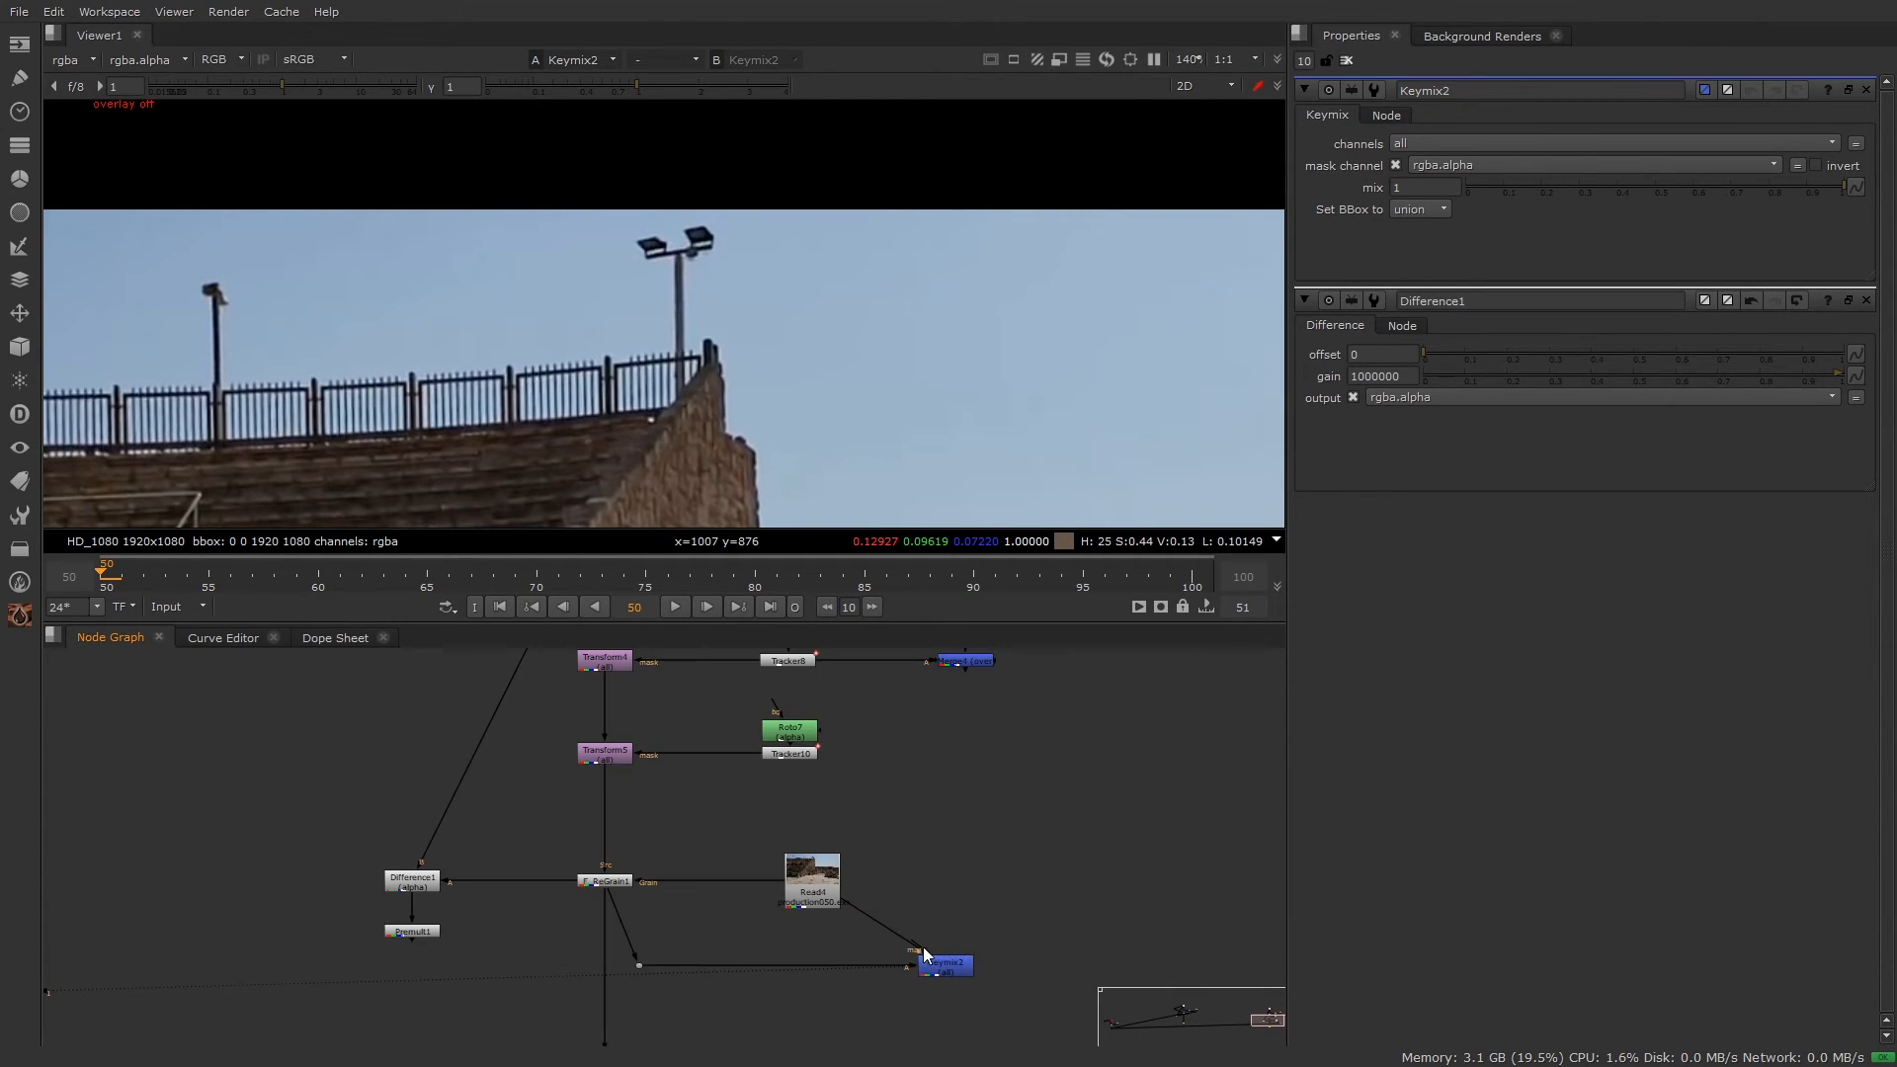
pyautogui.moveTo(924, 949); pyautogui.dragTo(957, 664)
pyautogui.moveTo(945, 971); pyautogui.dragTo(966, 972)
pyautogui.moveTo(1013, 908); pyautogui.dragTo(915, 1008)
# Step: Reconnect Difference1's A input to Keymix2 and check Premult1's matte at full frame
pyautogui.click(910, 1009)
pyautogui.moveTo(794, 872); pyautogui.dragTo(767, 761, button='middle')
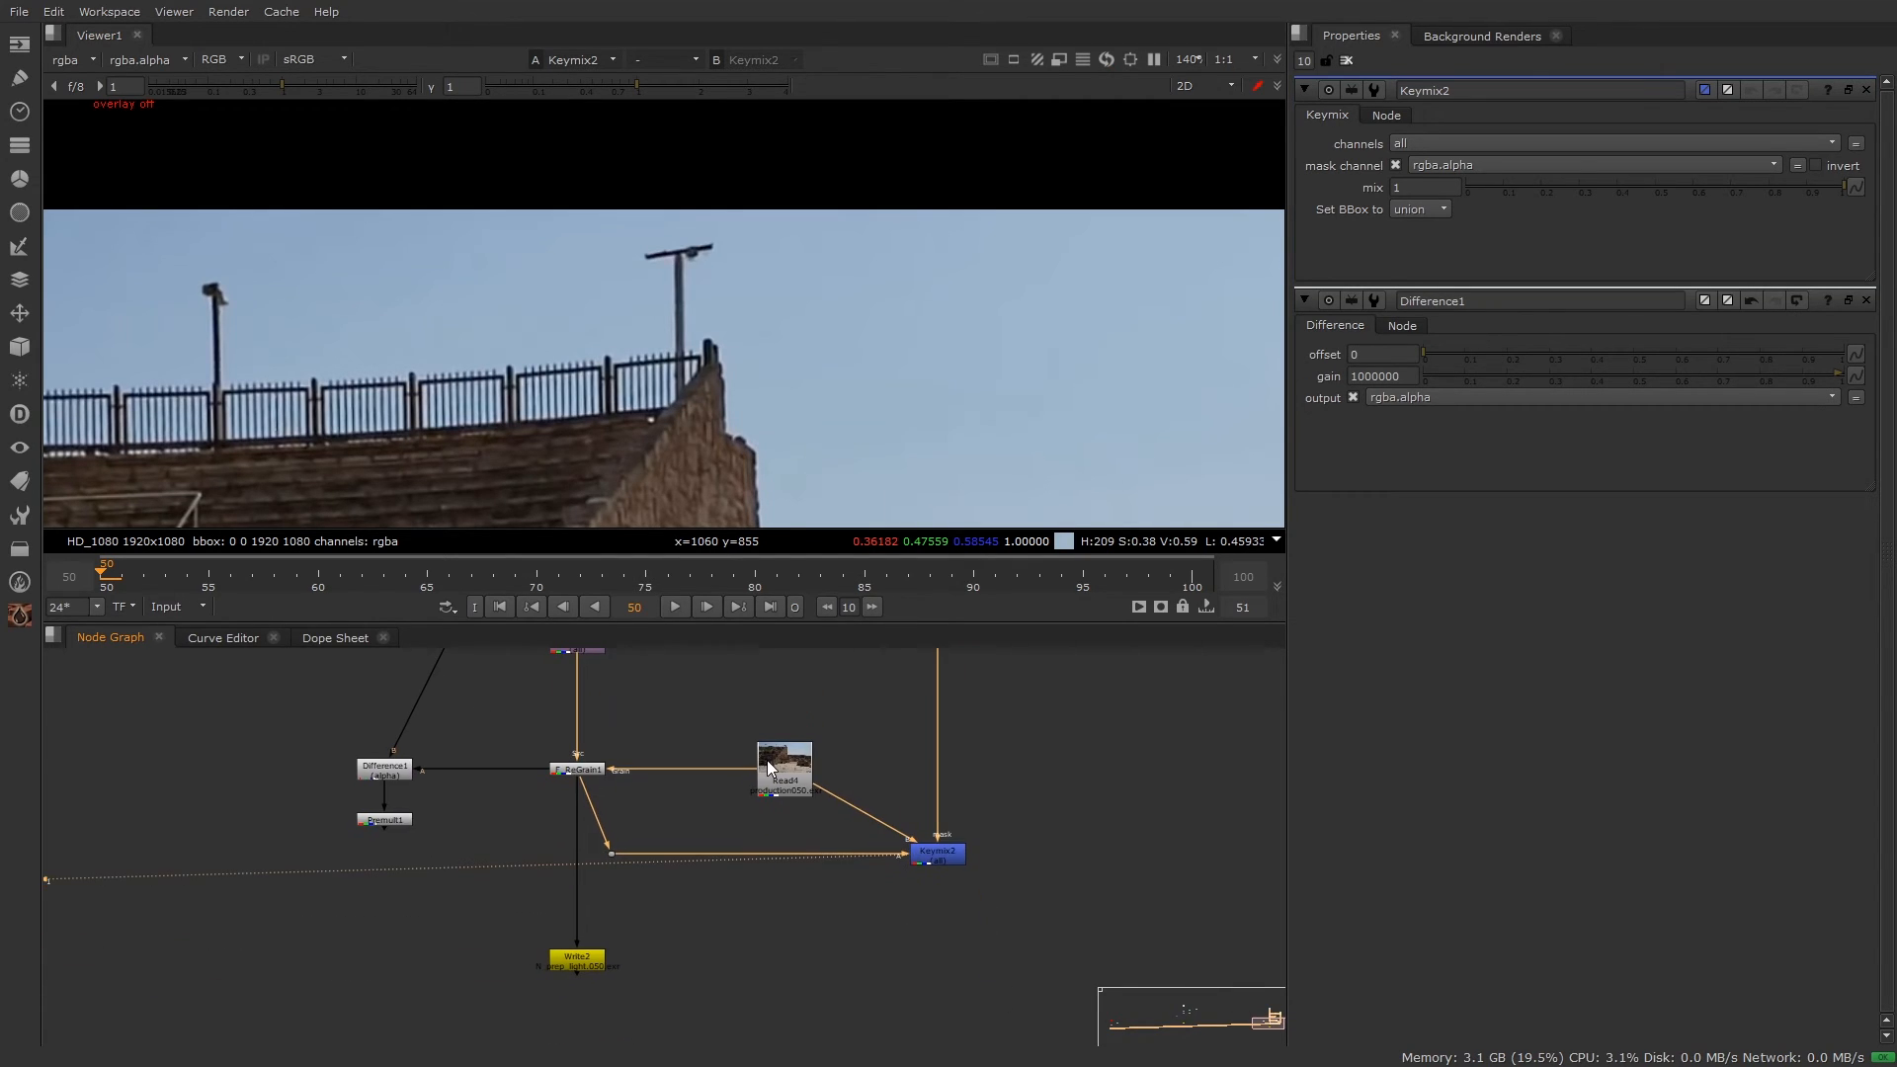
pyautogui.moveTo(545, 776); pyautogui.dragTo(948, 855)
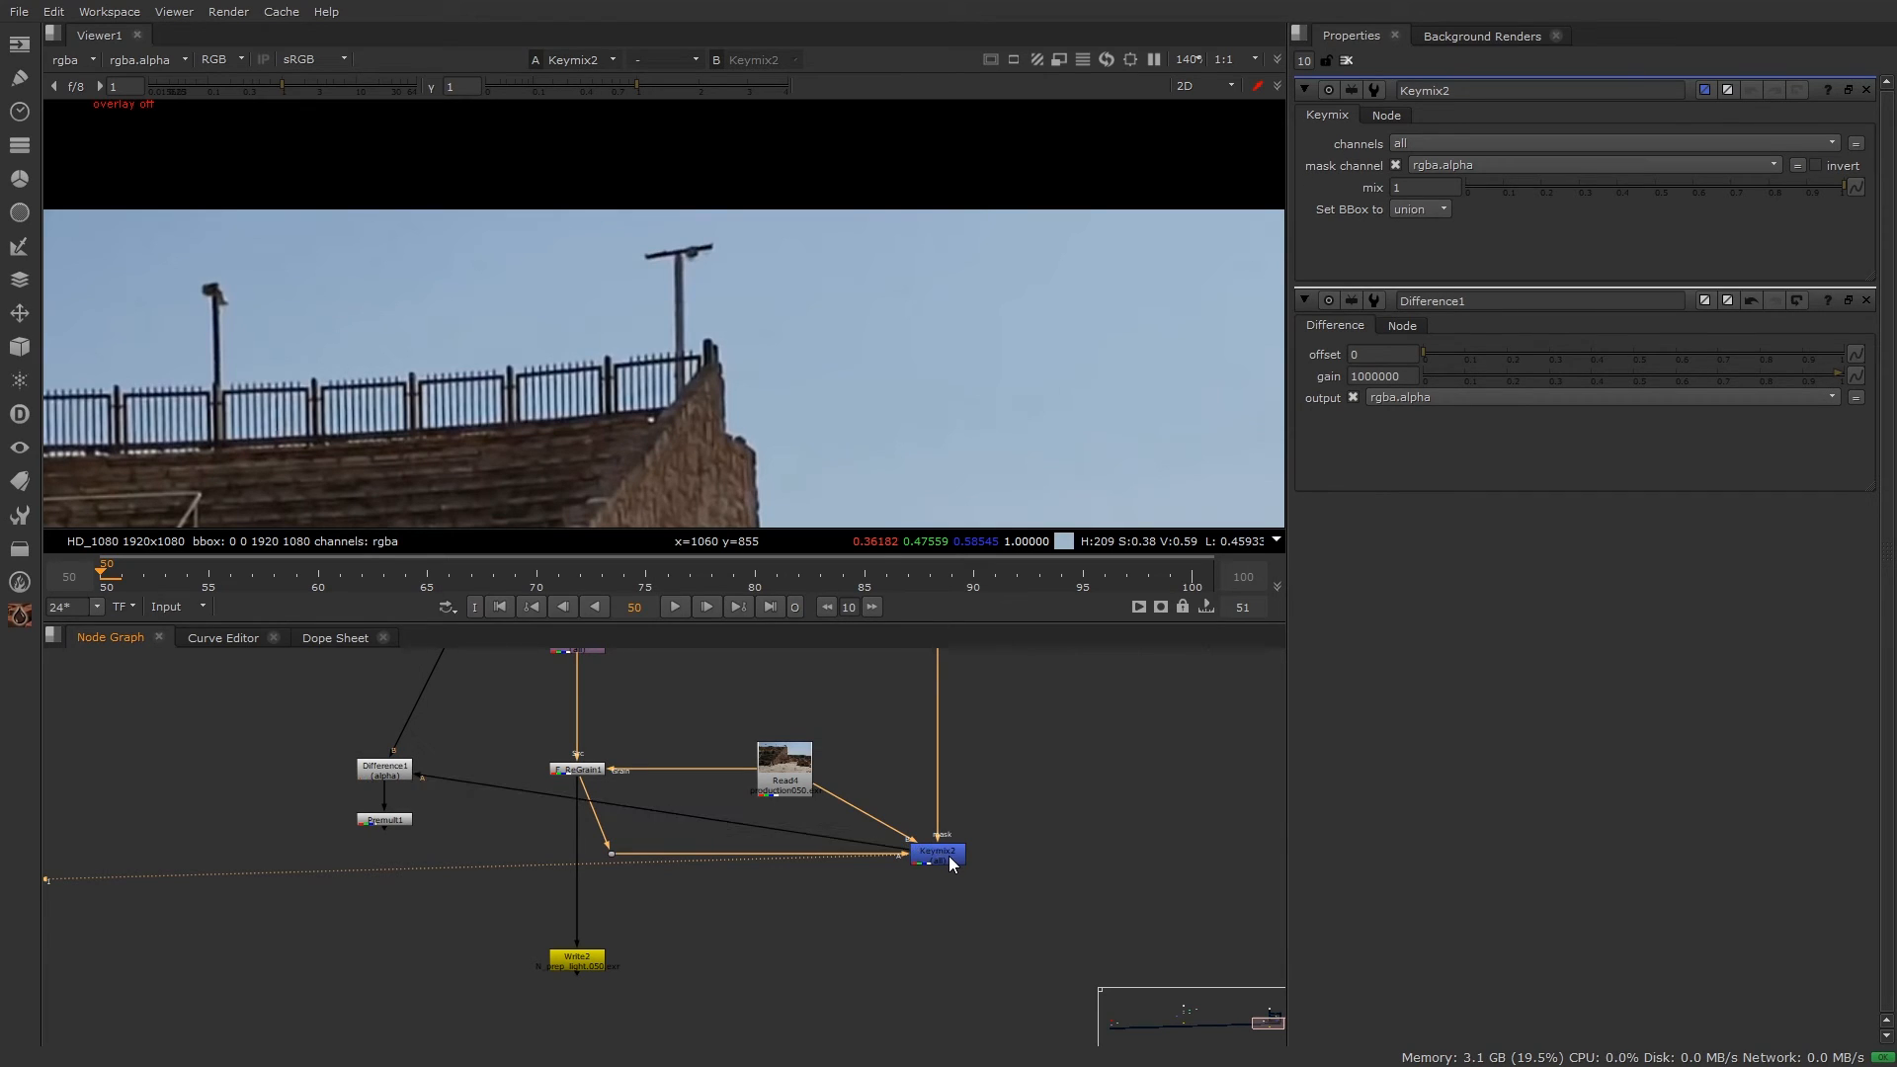
pyautogui.click(378, 819)
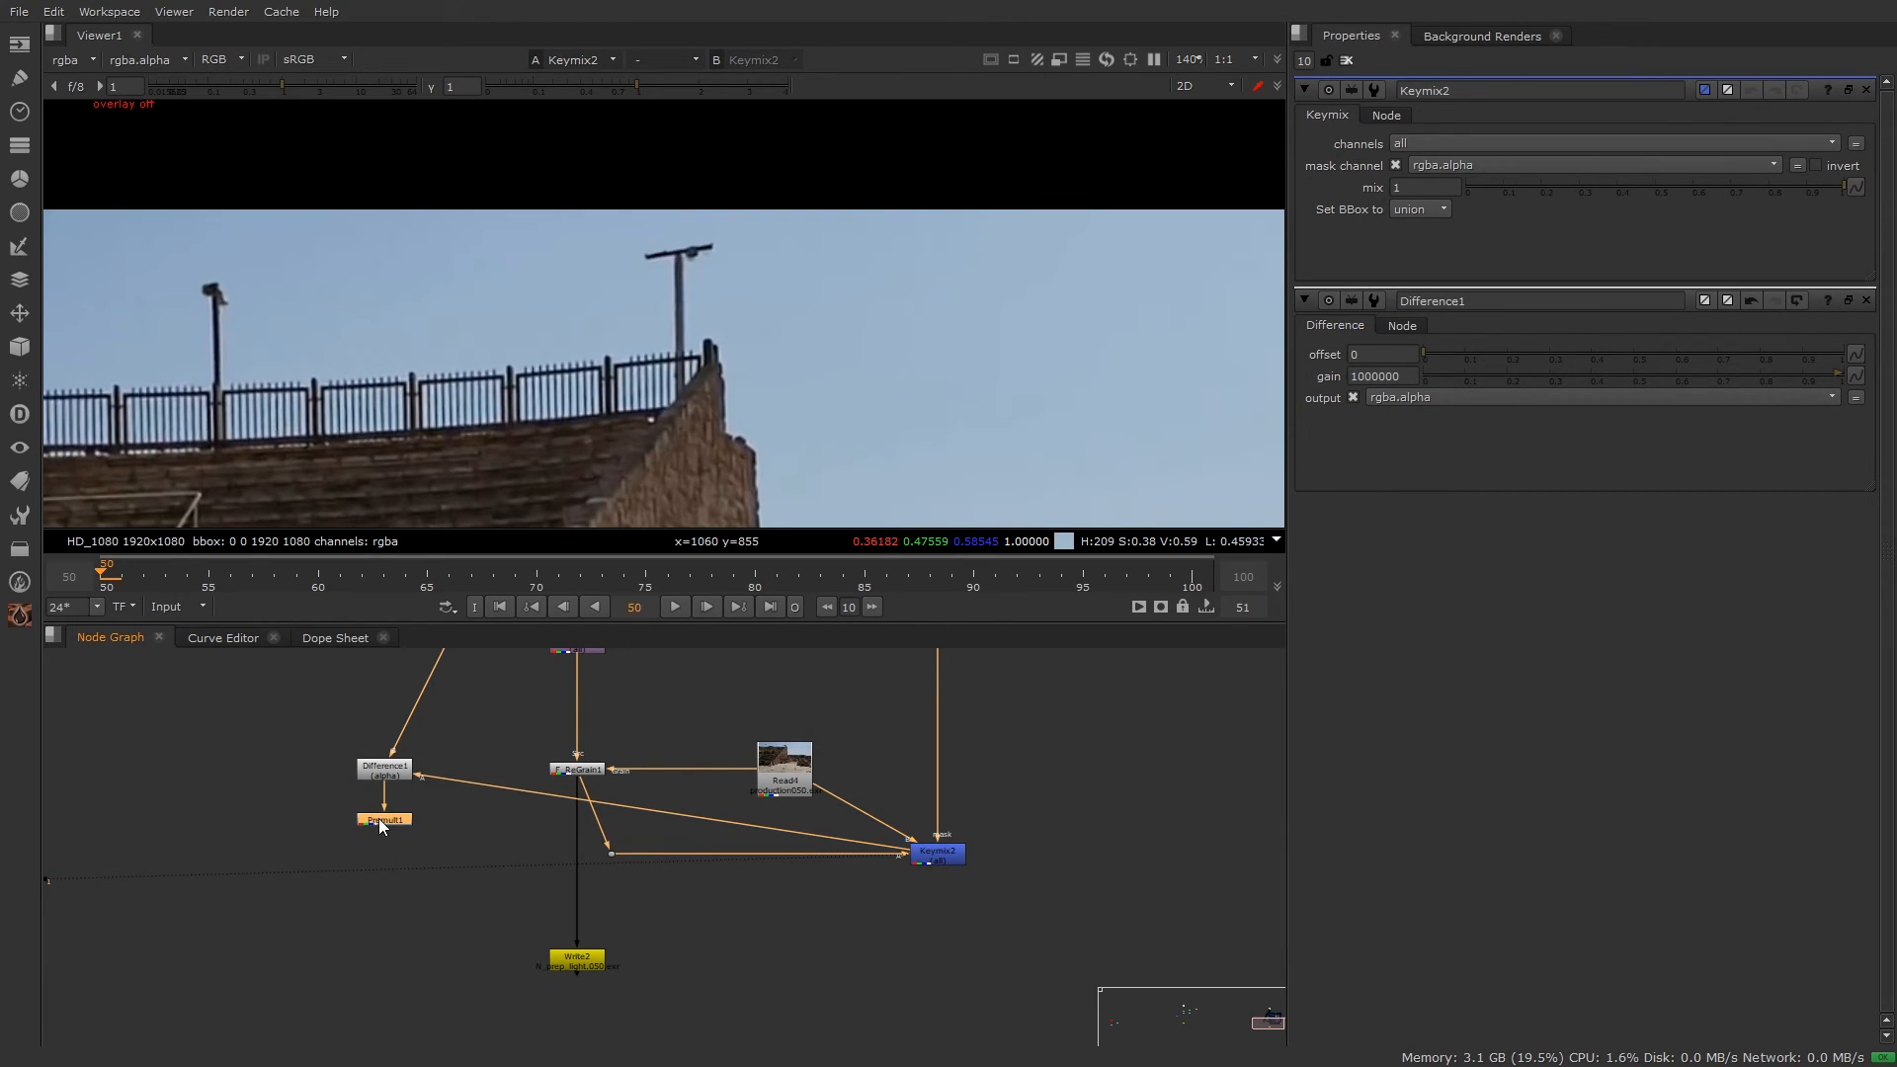
pyautogui.press('1')
pyautogui.scroll(-2, 620, 341)
pyautogui.scroll(-3, 790, 270)
pyautogui.scroll(7, 768, 179)
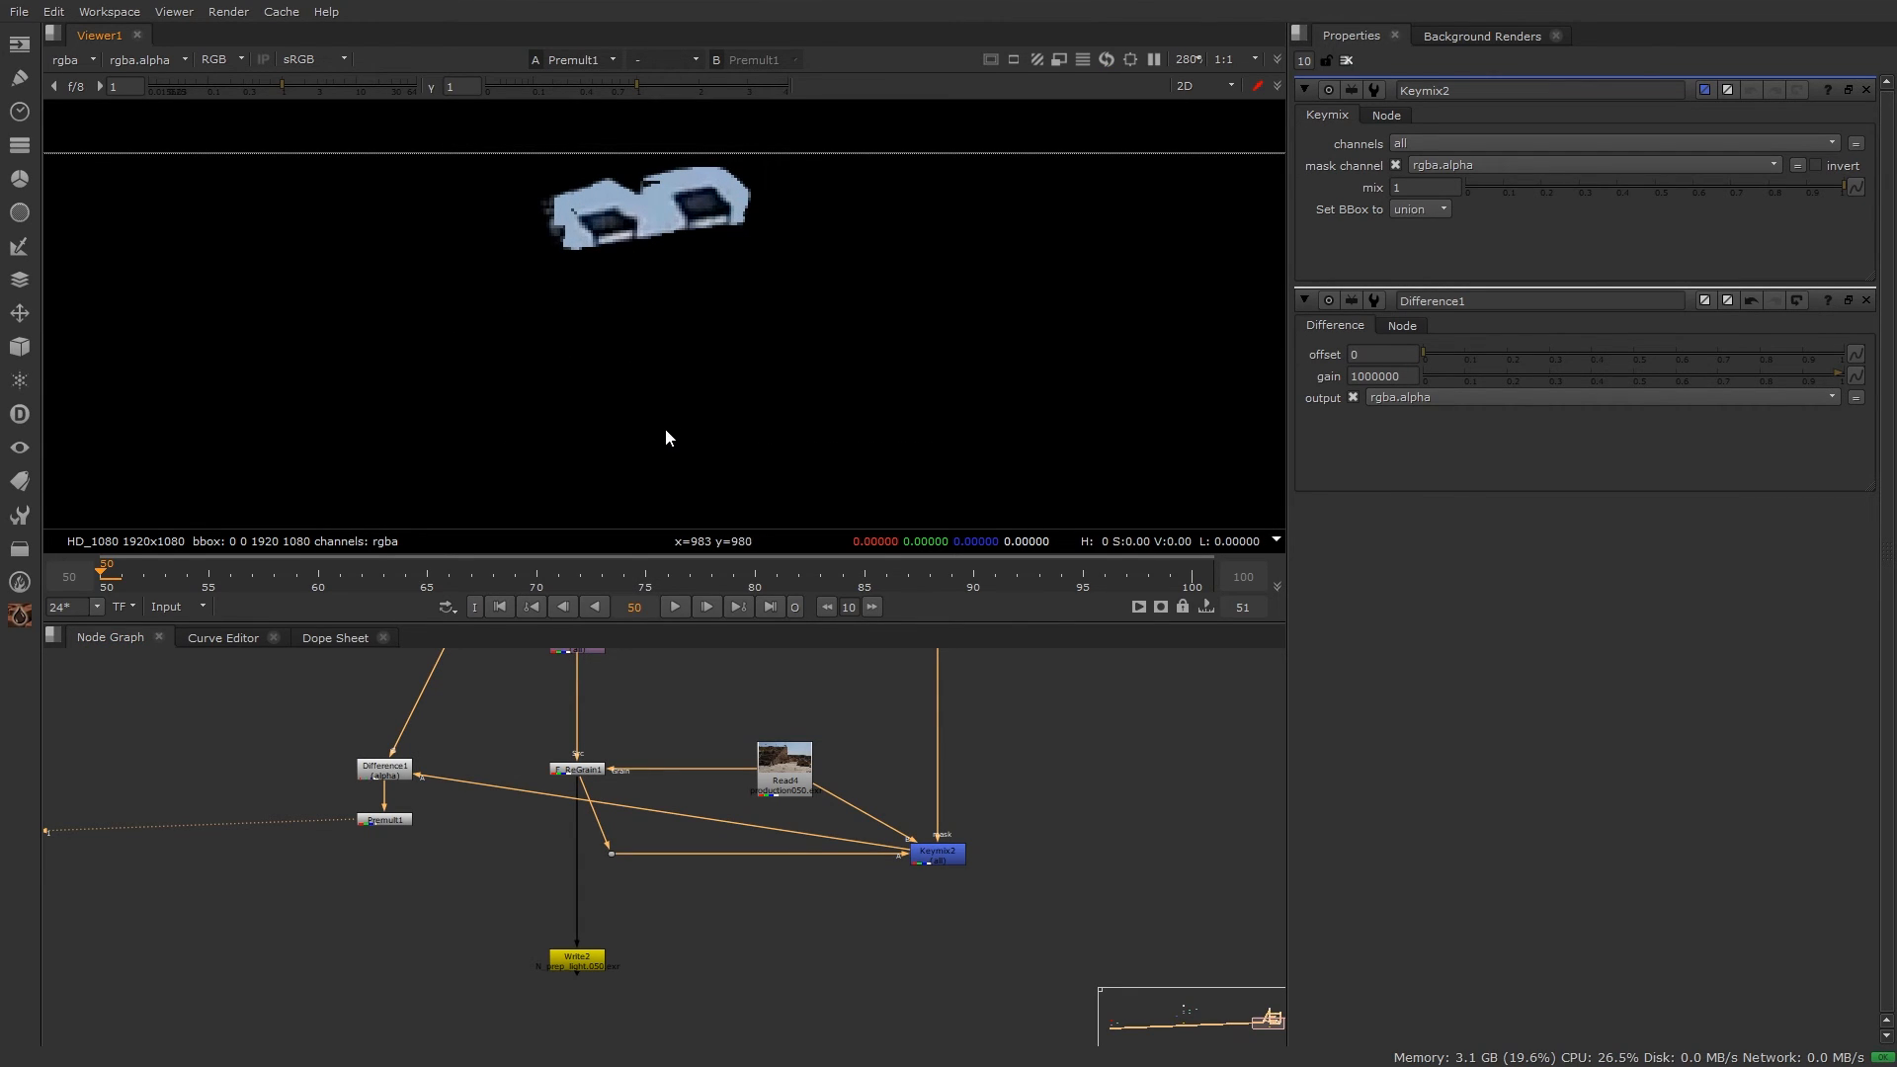
pyautogui.scroll(-5, 684, 376)
pyautogui.moveTo(756, 397); pyautogui.dragTo(839, 272, button='middle')
pyautogui.scroll(-3, 826, 120)
pyautogui.scroll(2, 893, 775)
# Step: Display the Keymix2 composite of the amphitheater plate in the viewer
pyautogui.moveTo(1116, 758); pyautogui.dragTo(988, 978)
pyautogui.press('1')
pyautogui.click(1199, 846)
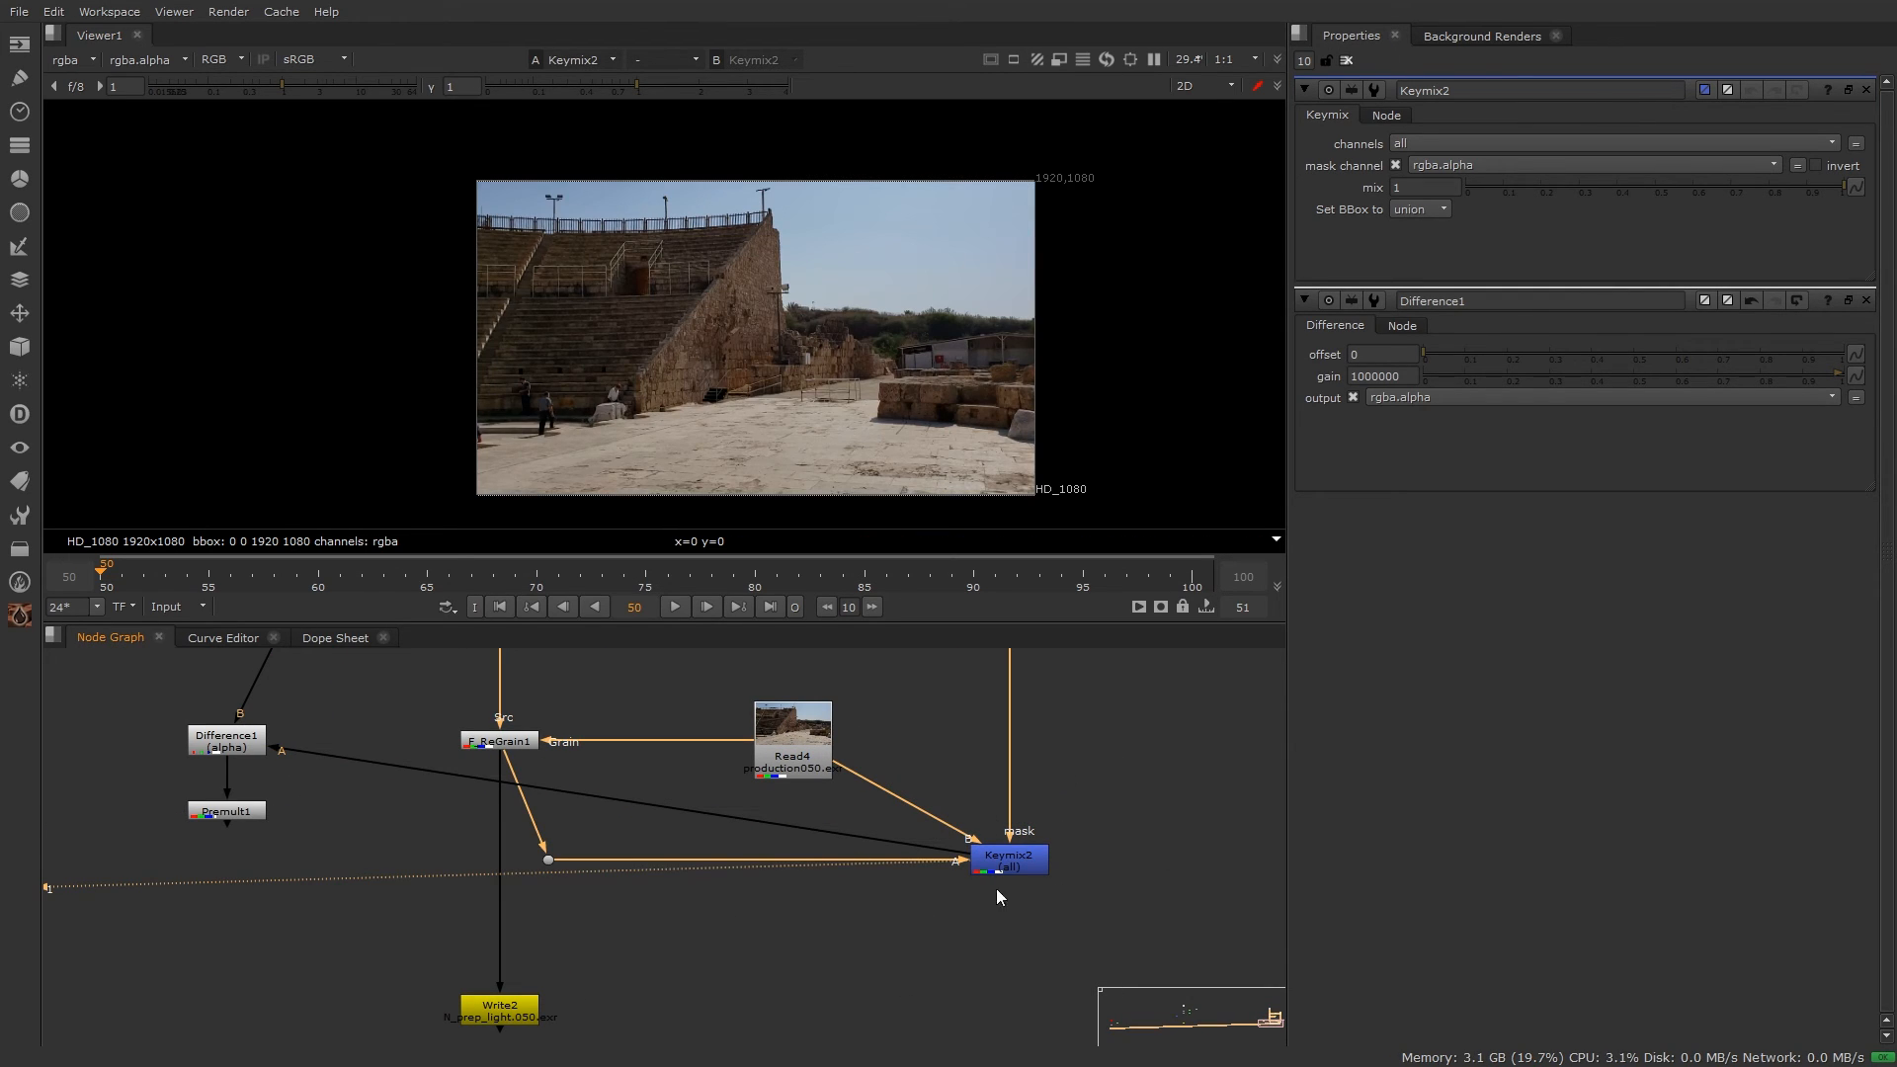
pyautogui.scroll(-5, 966, 820)
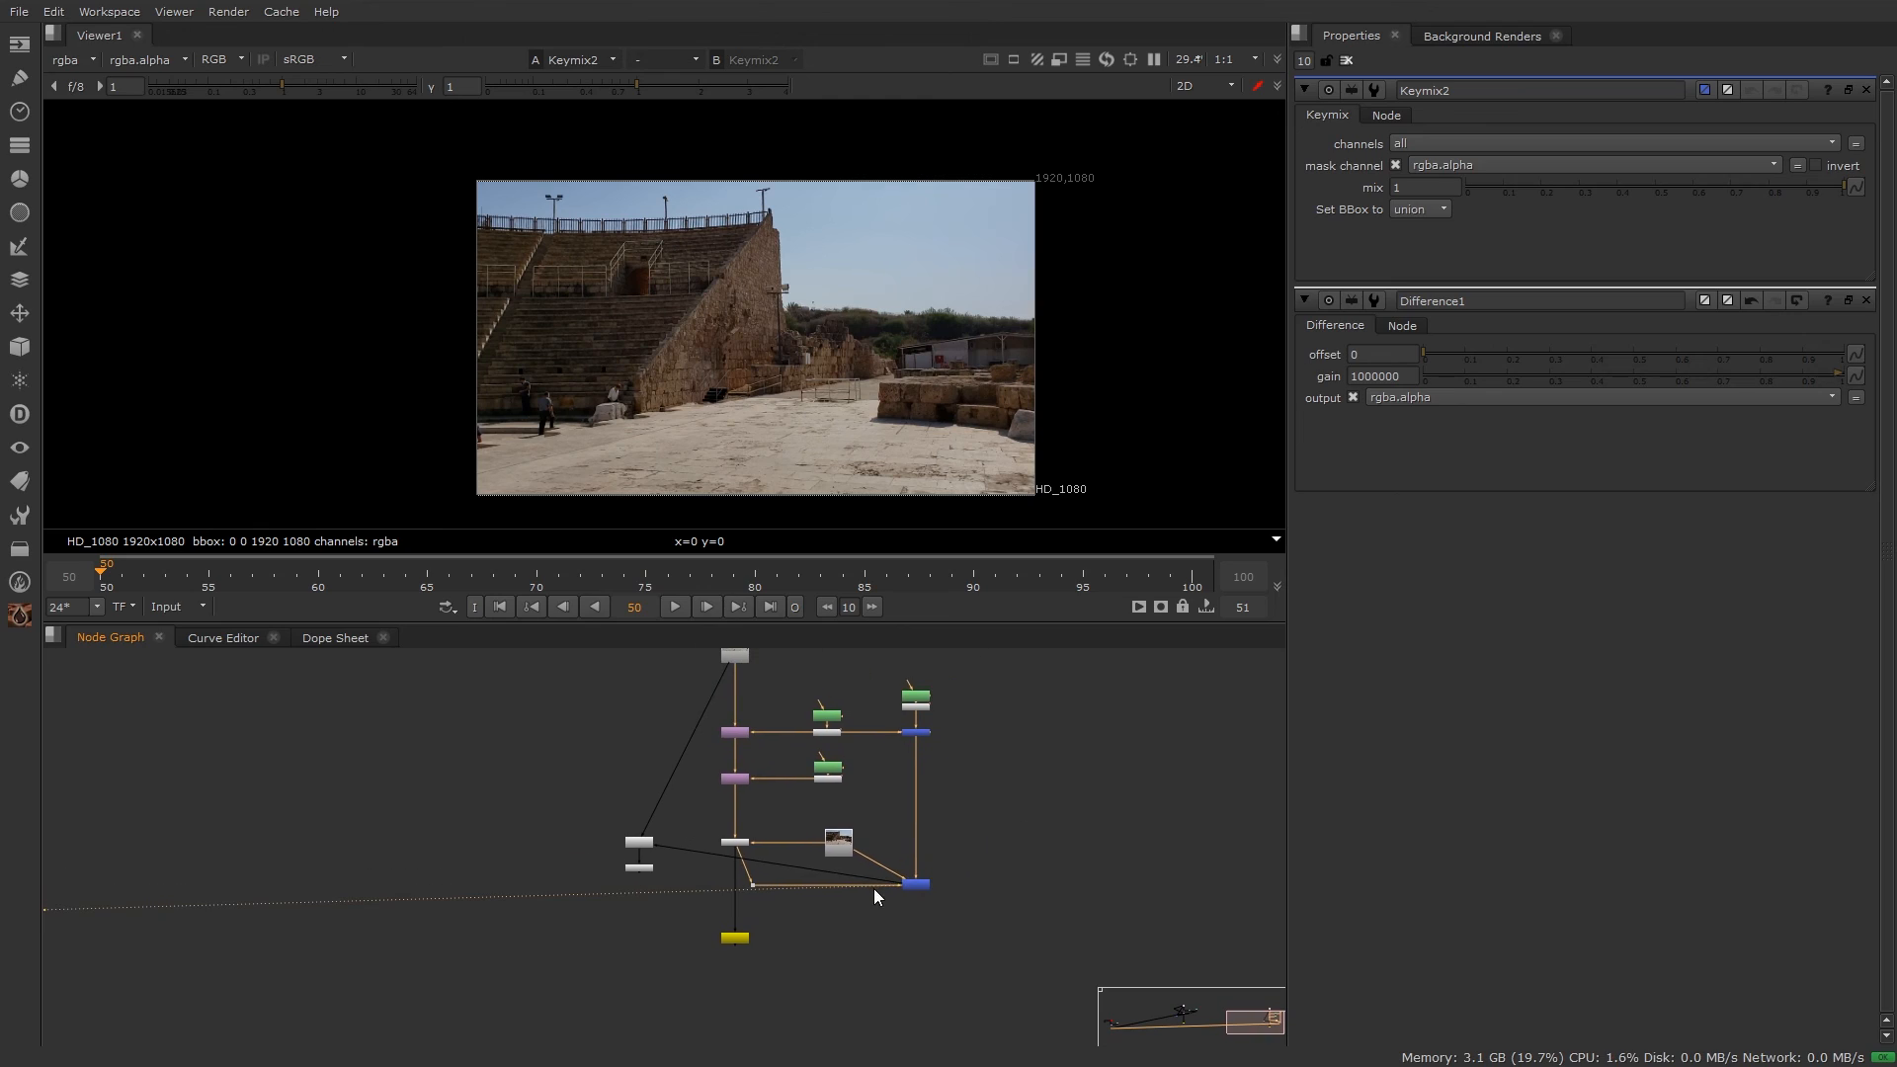